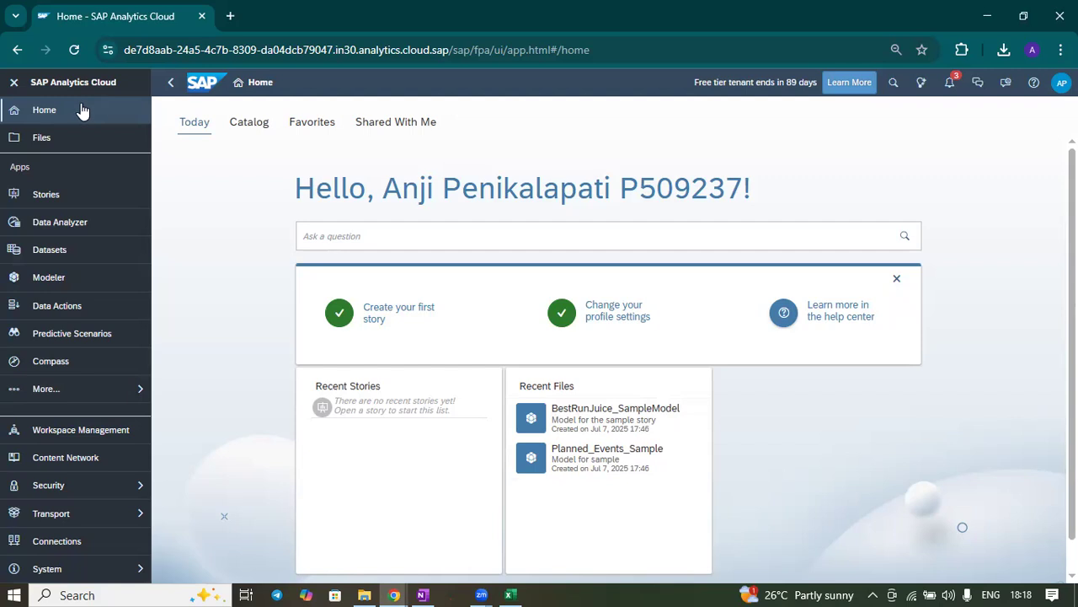
Step: Open the starred folder inside the Public folder of My Files
left_click(45, 118)
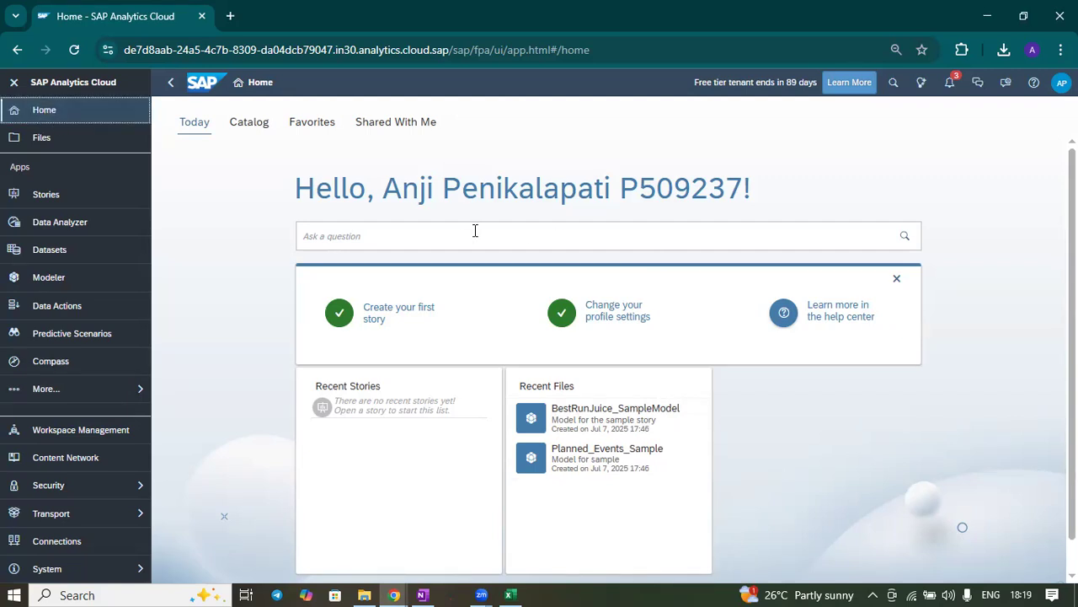
left_click(42, 139)
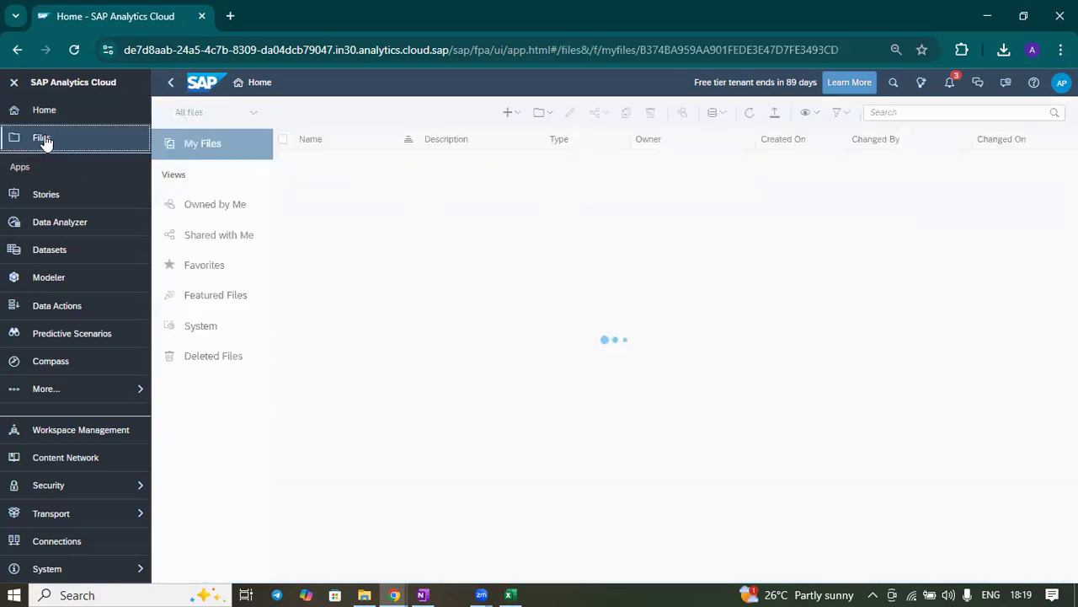
left_click(212, 145)
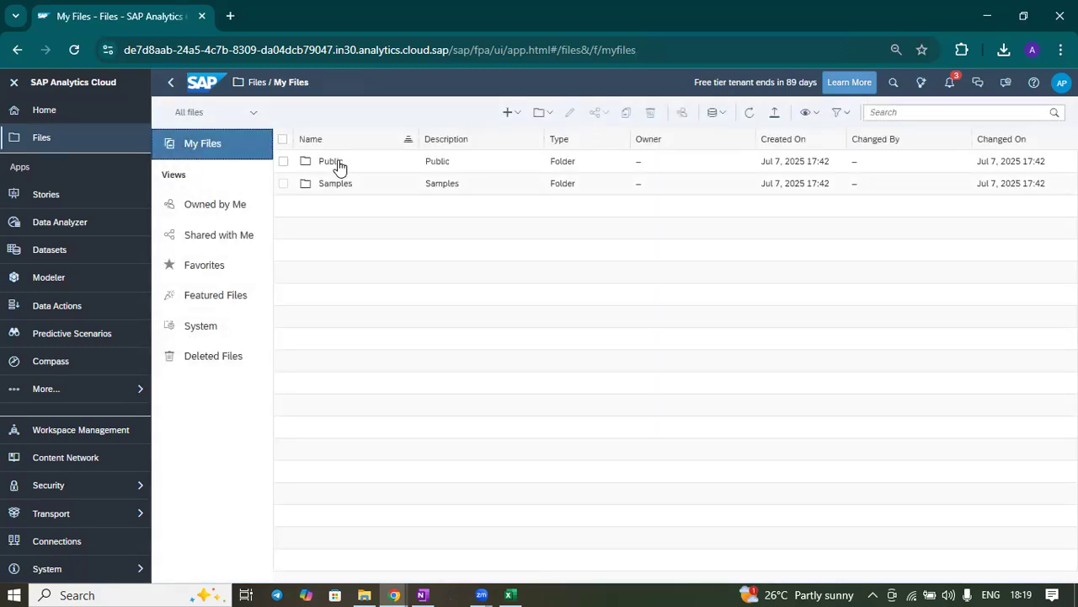
left_click(333, 161)
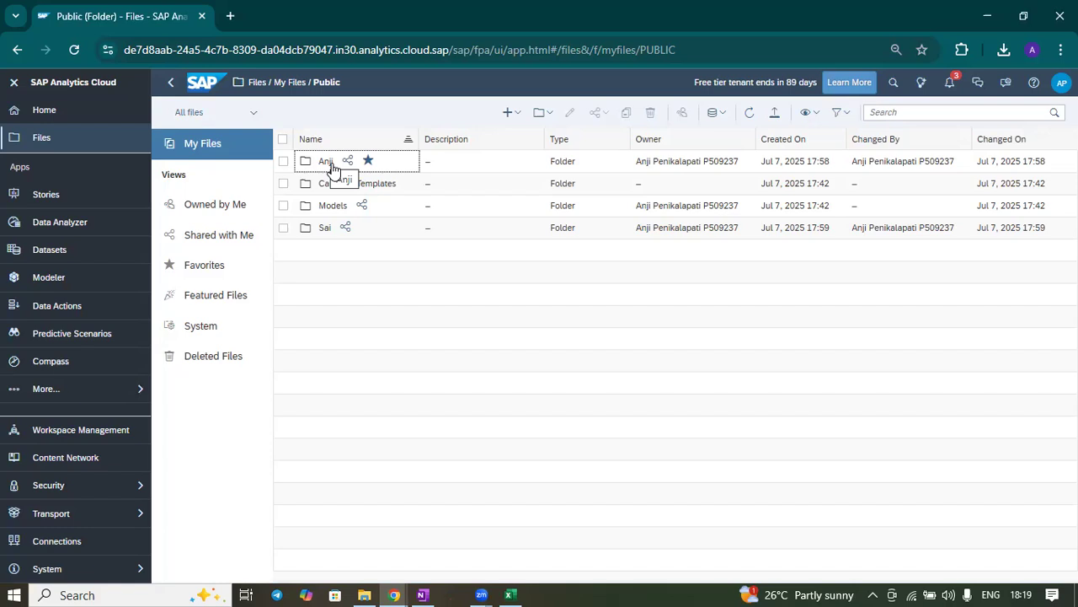
left_click(330, 163)
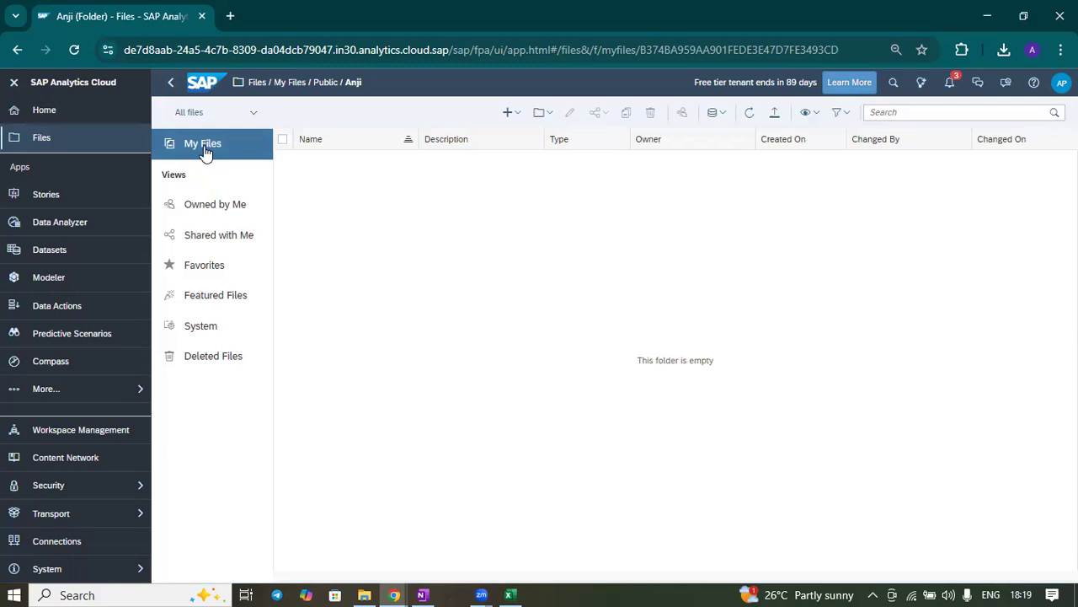
Step: Check which object types can be created in this folder, view the Modeler start page and return to Files
left_click(516, 113)
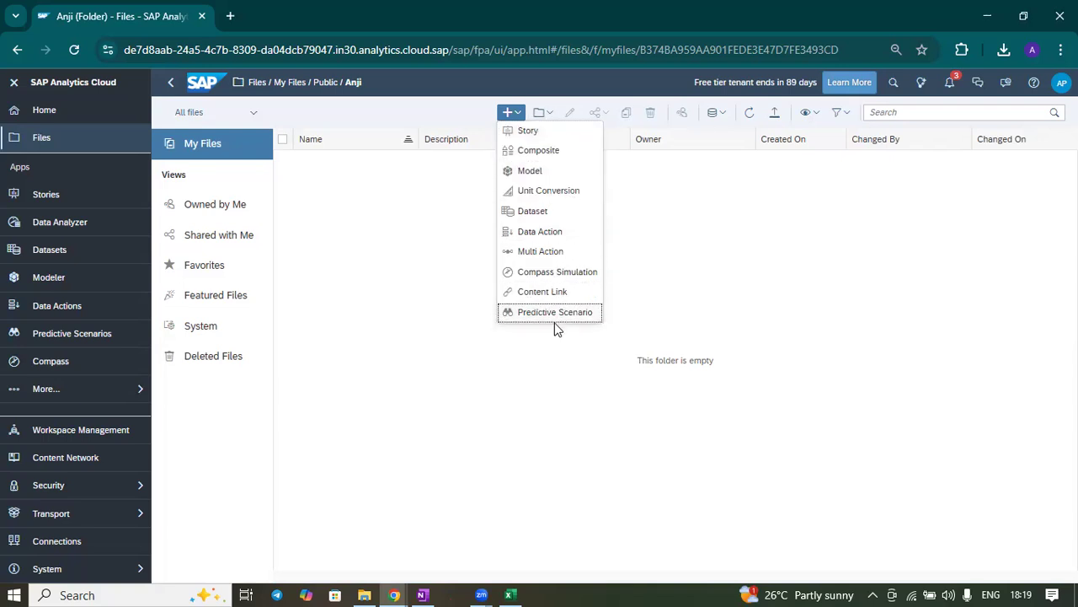
left_click(355, 255)
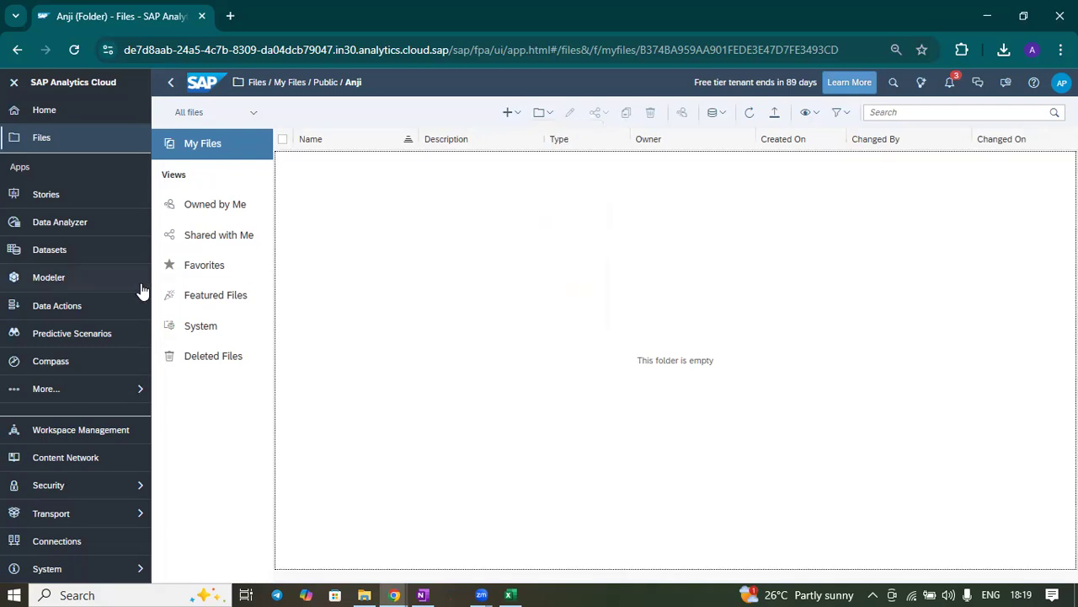
left_click(59, 288)
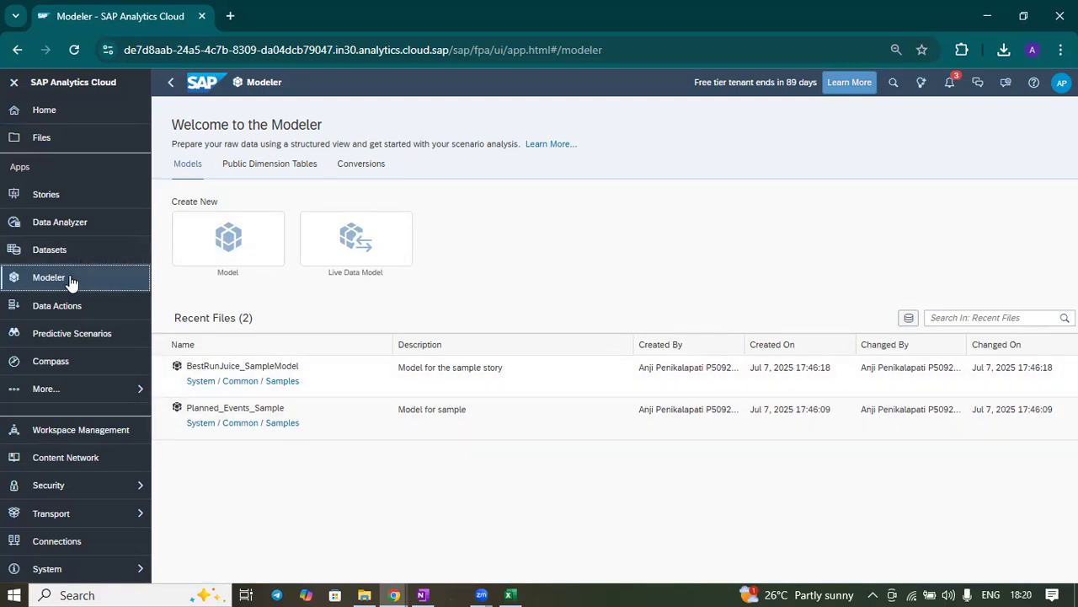
left_click(50, 148)
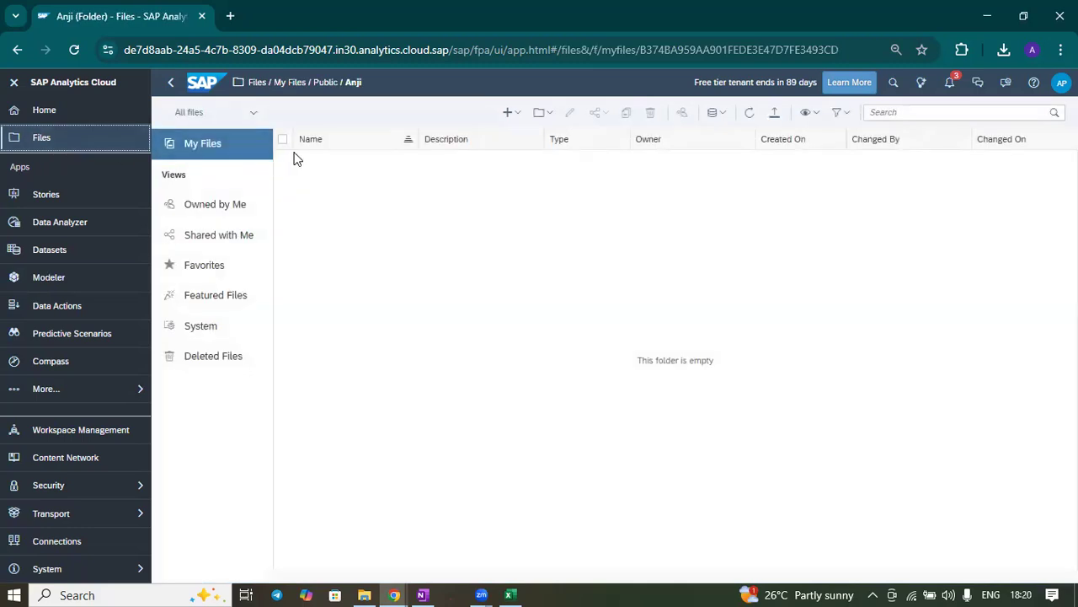
Step: Open the starred folder from Favorites, check its parent Public folder, and reopen it from Favorites
left_click(221, 267)
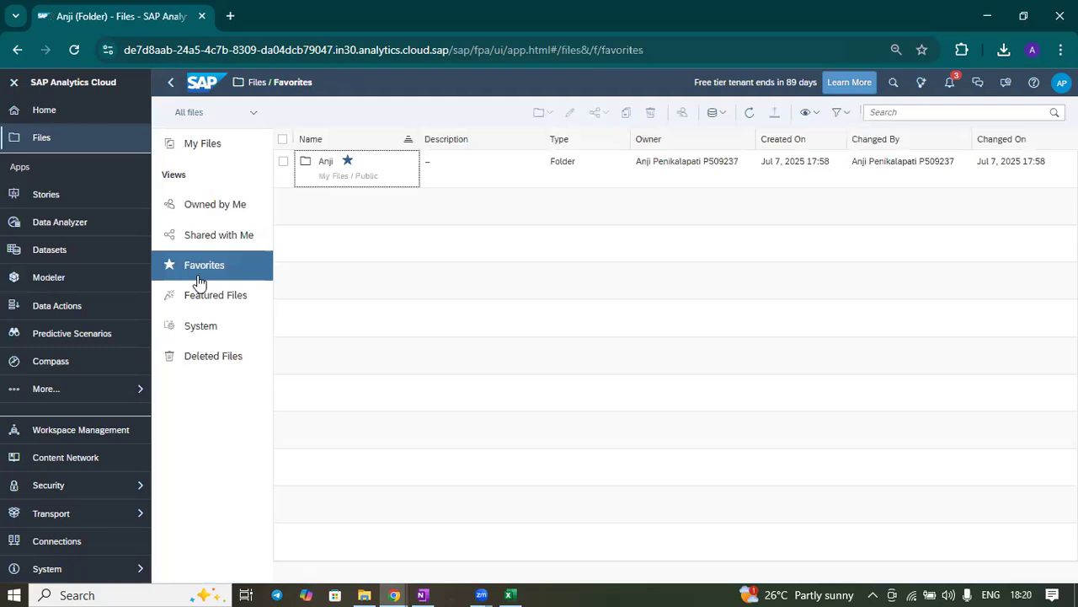
left_click(327, 166)
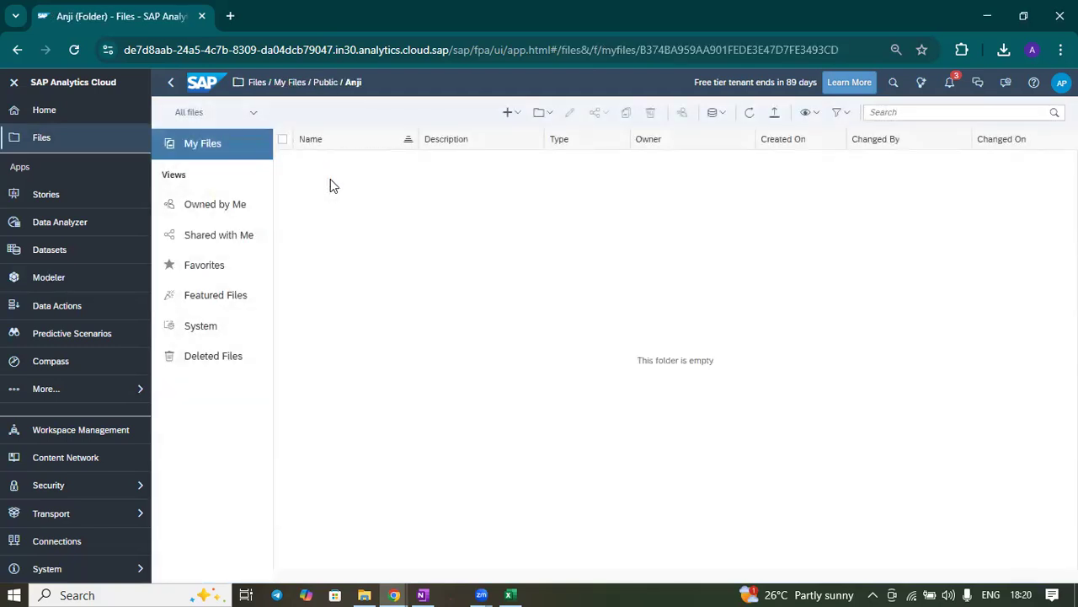
left_click(325, 82)
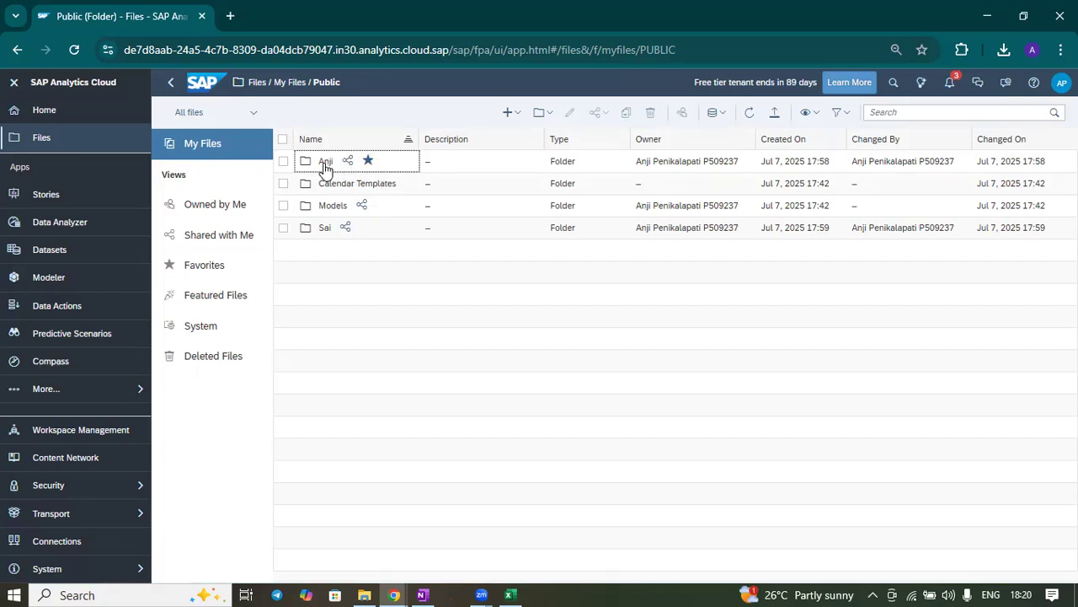
left_click(207, 265)
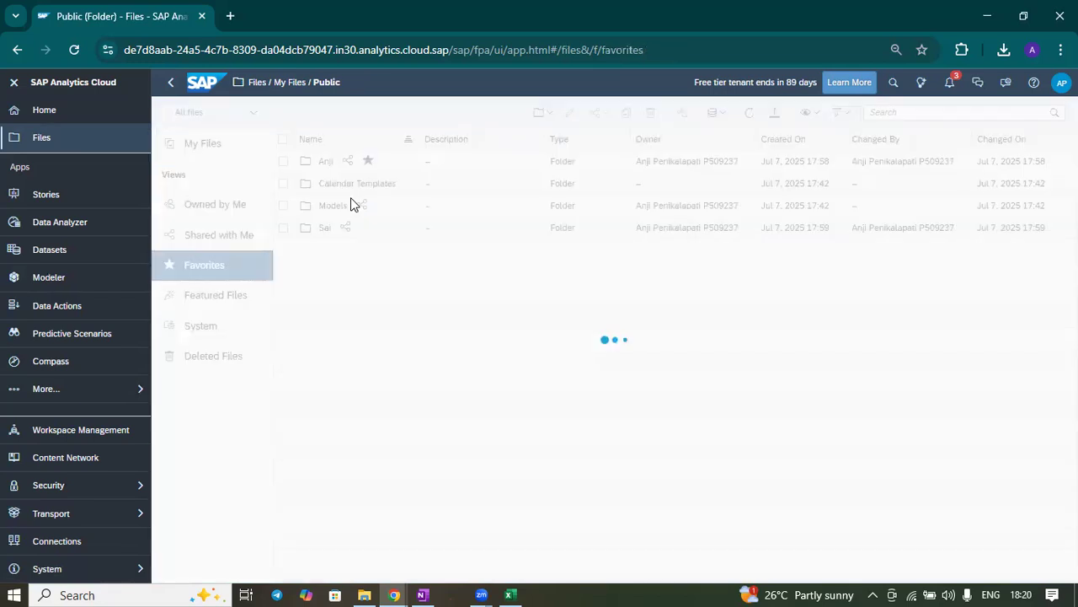
left_click(325, 161)
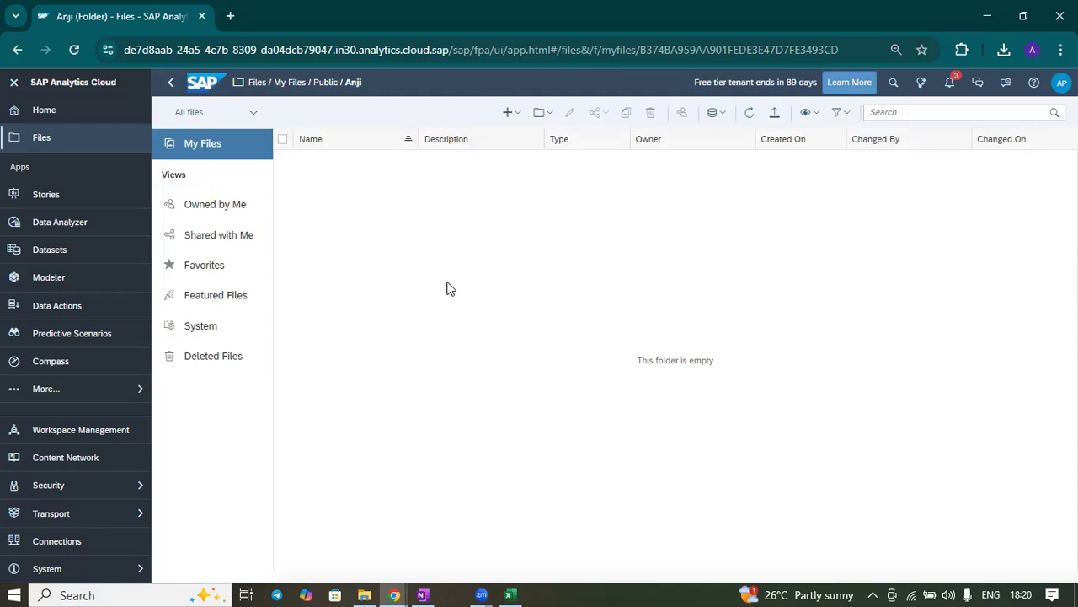
Step: Start creating a new standard model from the starred folder, not a live data model
left_click(516, 116)
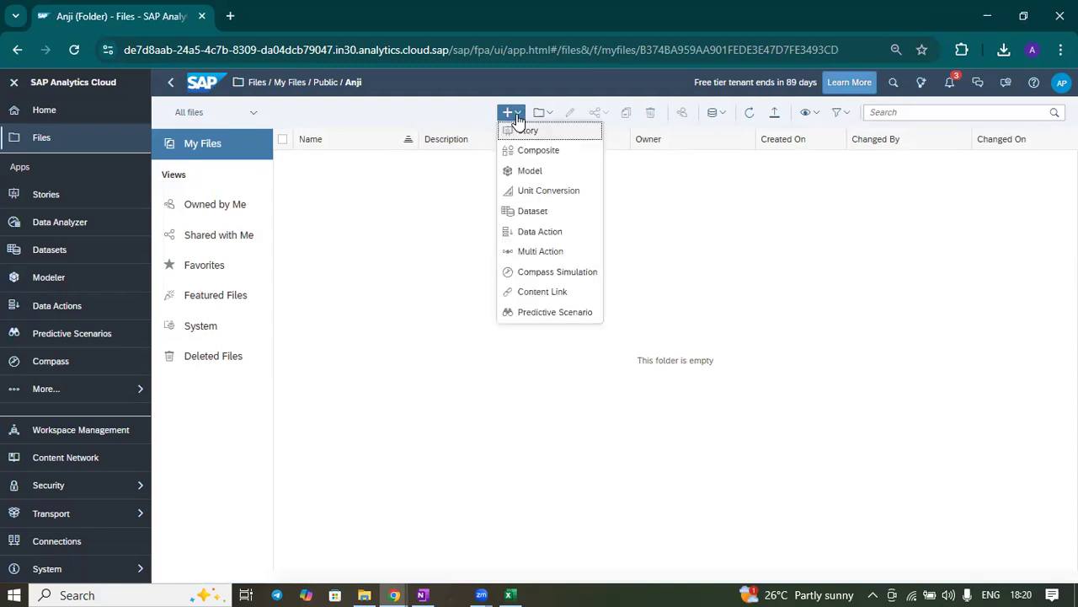
left_click(531, 173)
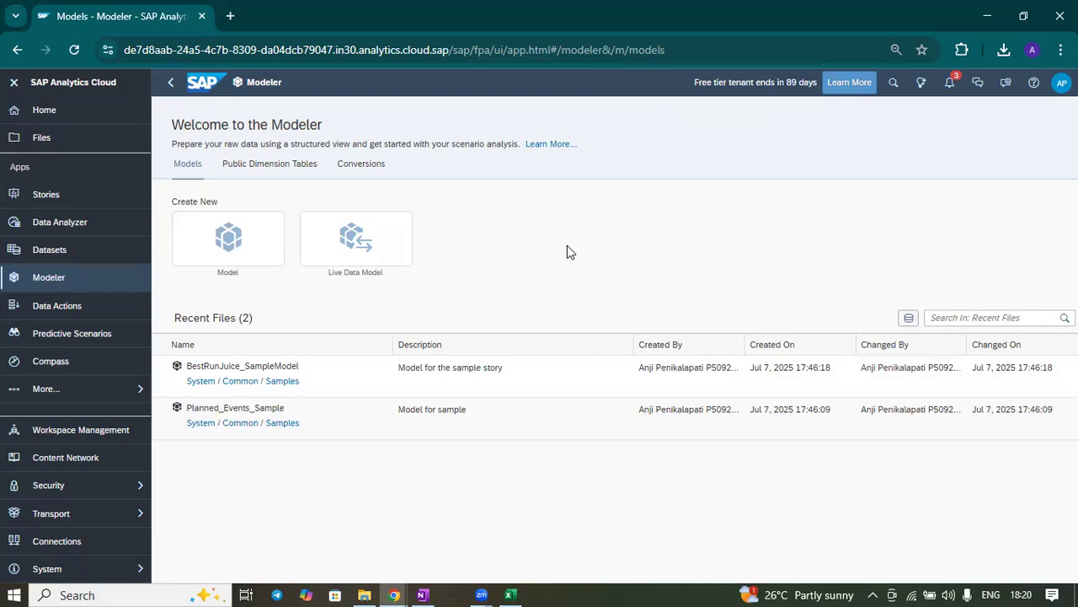
left_click(216, 244)
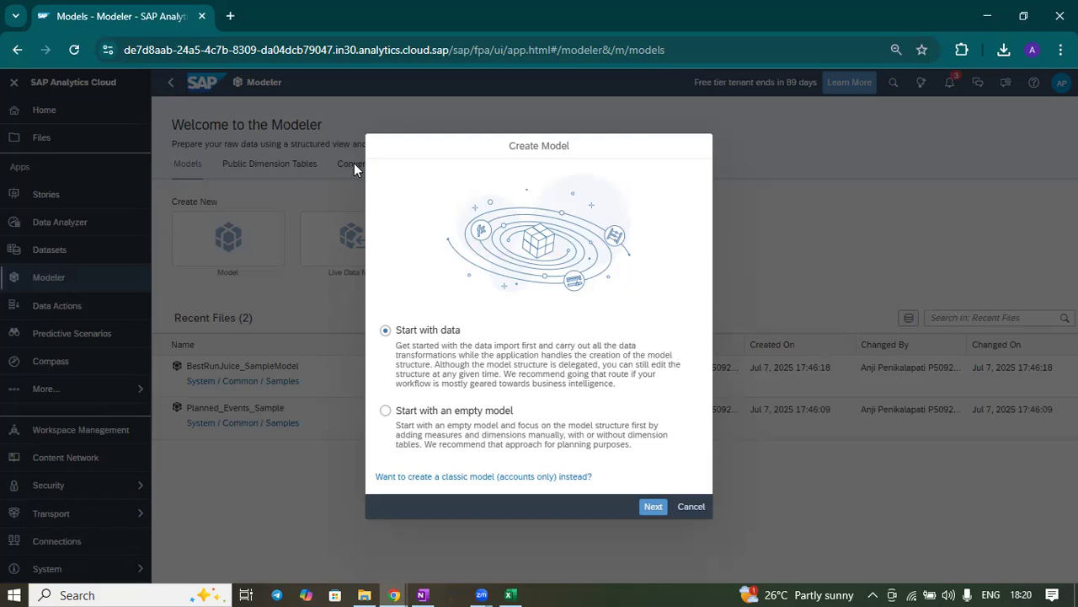
Step: Switch to Excel to review the rows of the SalesOrderItems_CSV sheet, and return to the model creation dialog in Chrome
left_click(509, 595)
left_click(131, 260)
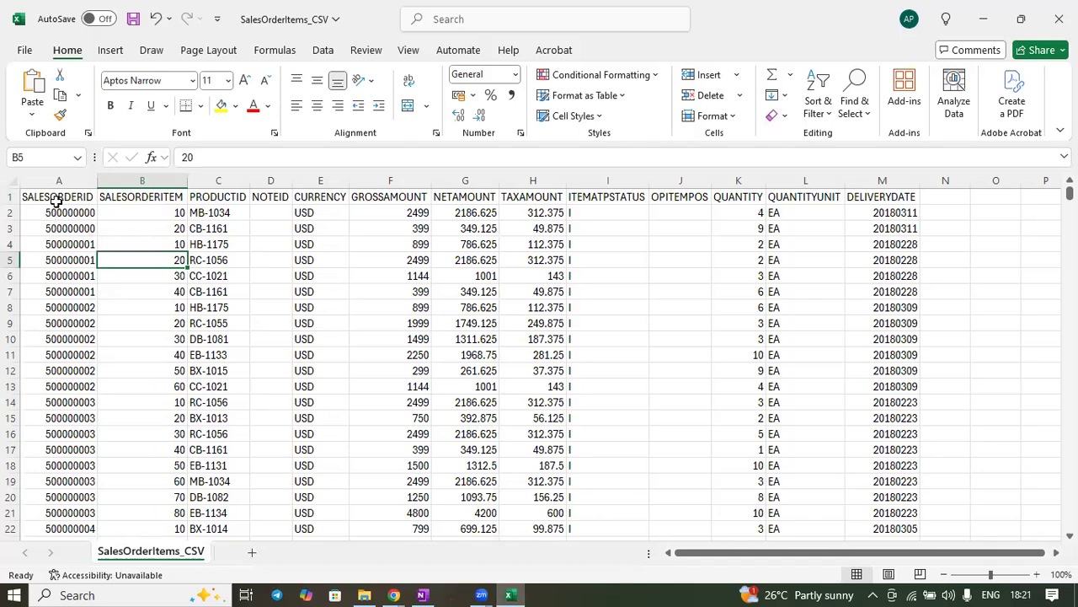
scroll(308, 310, "down", 4)
scroll(308, 310, "up", 4)
mouse_move(396, 588)
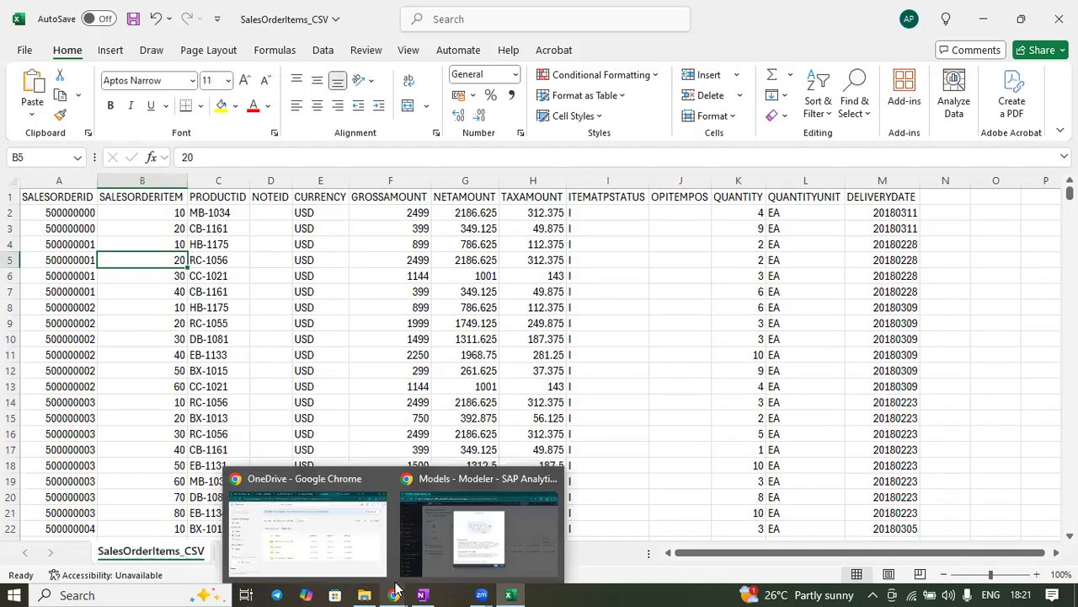
left_click(479, 529)
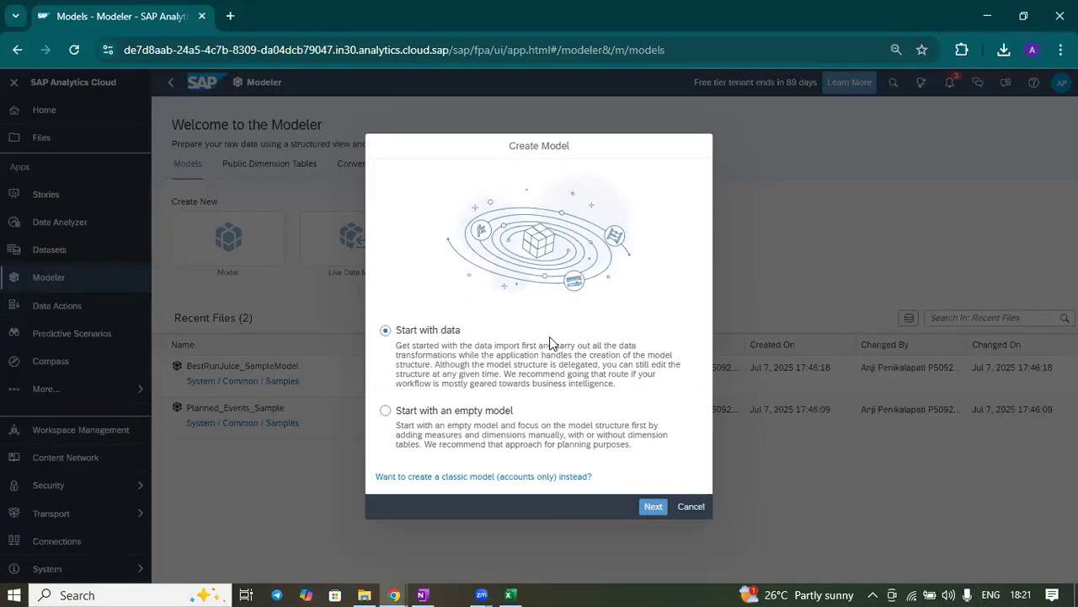
Step: Proceed with the Start with data option and compare the Cloud and On-Premise data sources, leaving both filters off
left_click(654, 506)
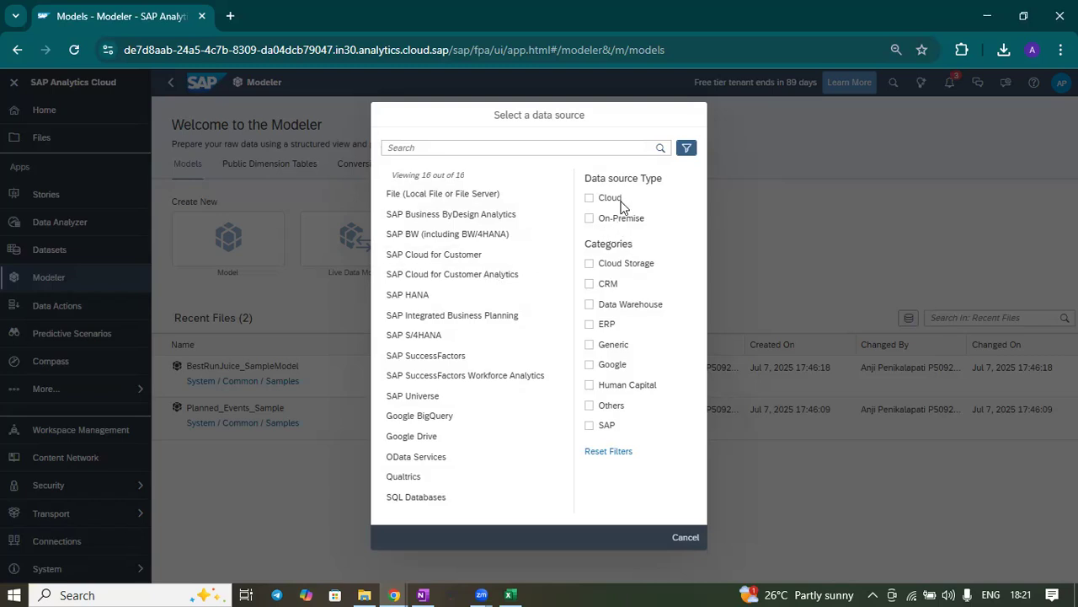
left_click(590, 198)
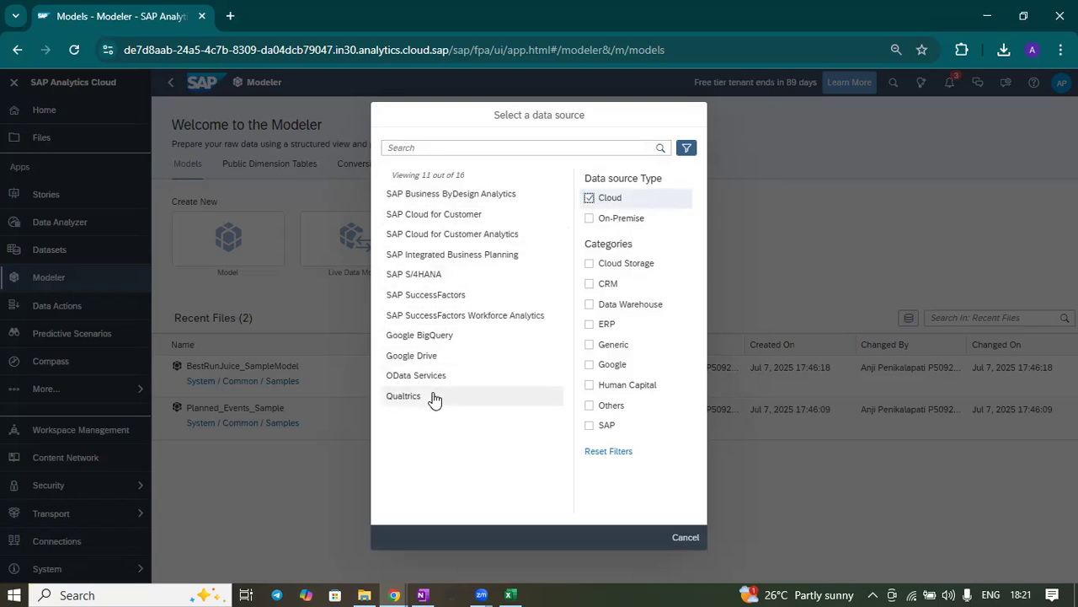
left_click(589, 198)
left_click(589, 218)
left_click(589, 218)
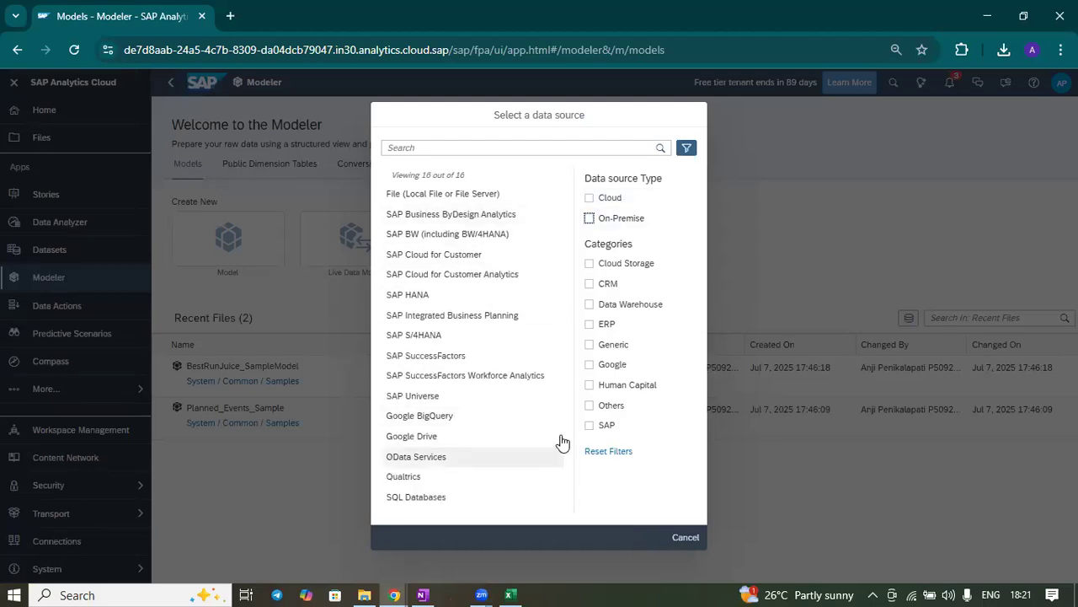
Step: Choose a local file as the data source and select SalesOrderItems_CSV from the SAC Hands on files folder
left_click(441, 195)
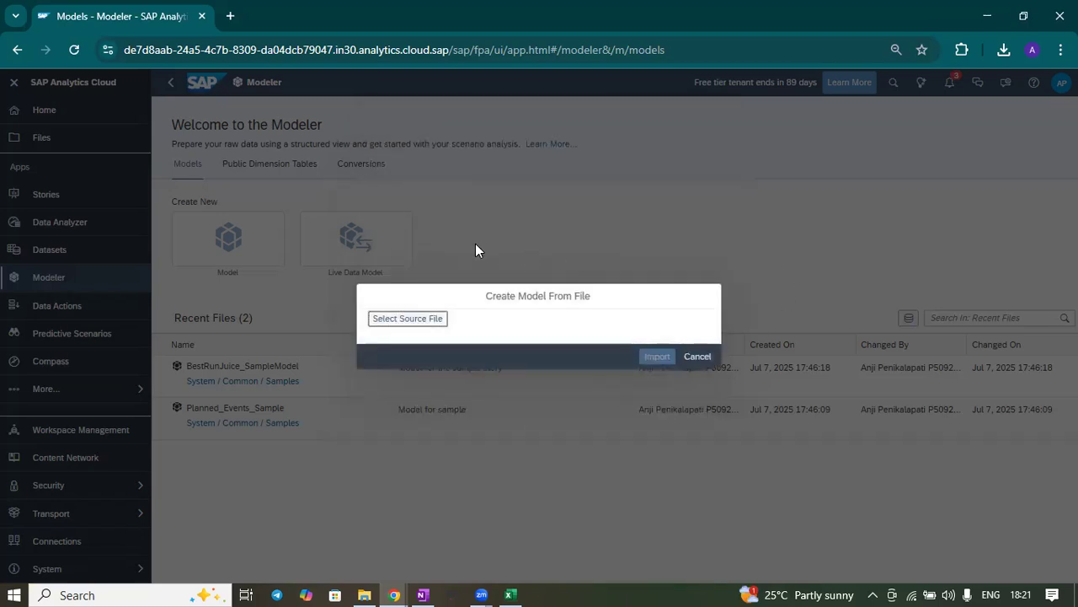
left_click(419, 318)
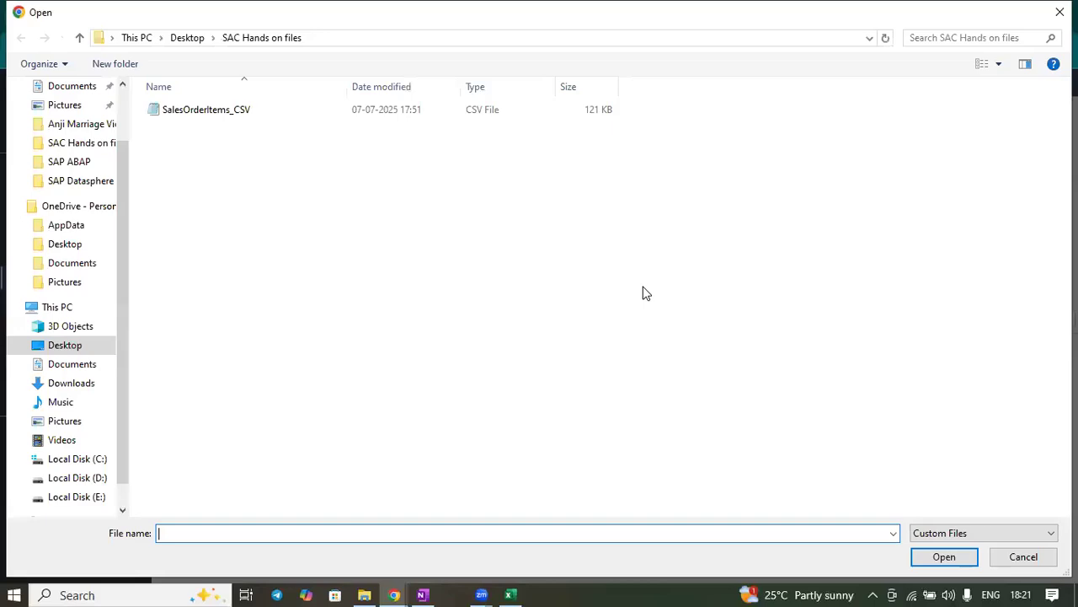
left_click(240, 111)
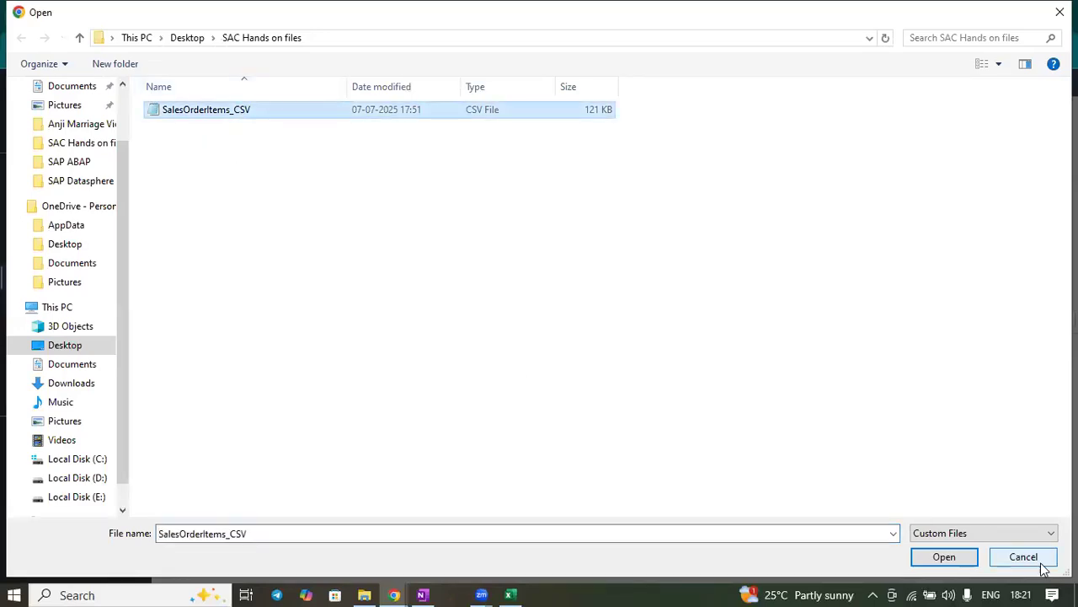
left_click(944, 557)
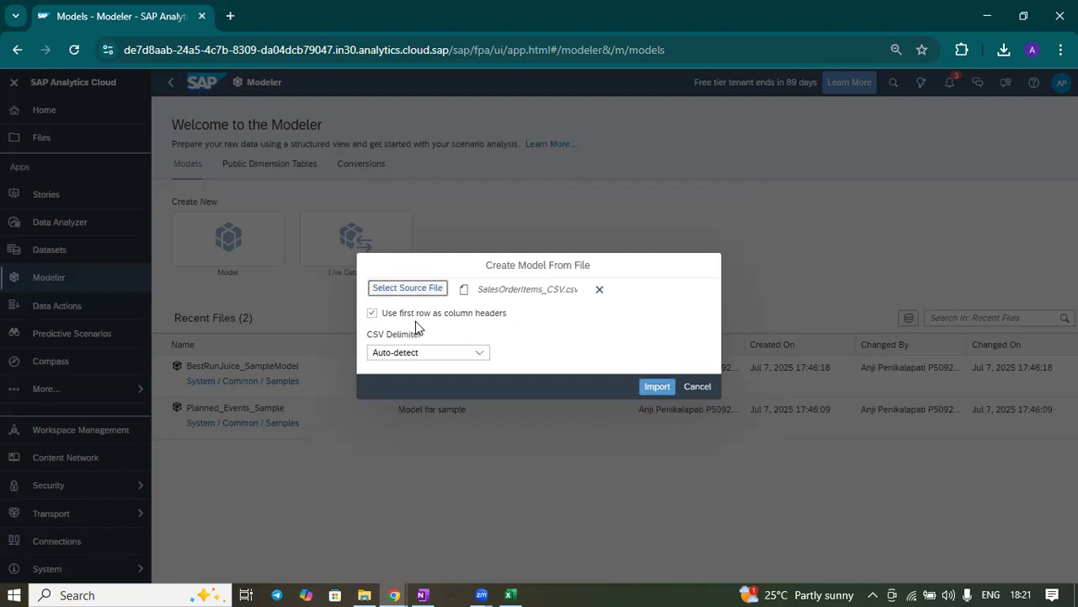
Step: Switch to Excel to examine the column headers in row 1 of SalesOrderItems_CSV, and return to the import dialog in Chrome
left_click(511, 594)
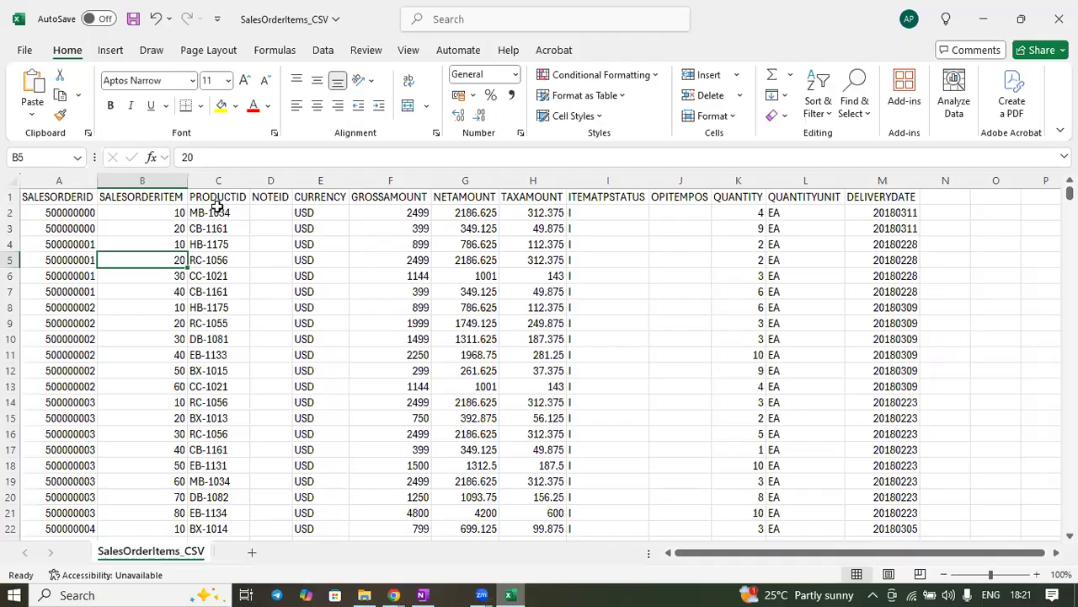
left_click(15, 197)
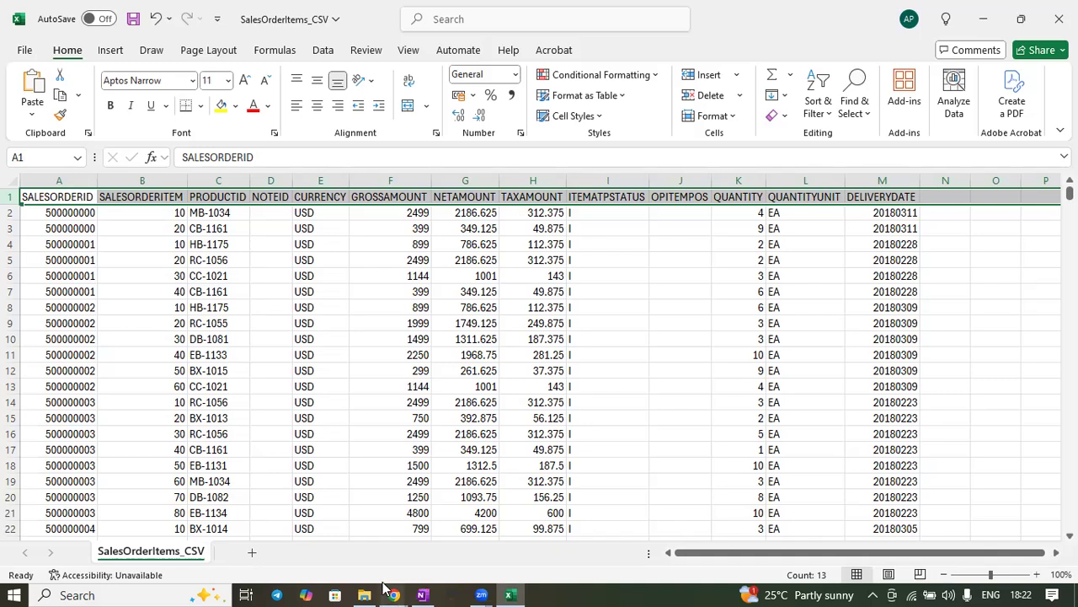
mouse_move(394, 594)
left_click(488, 541)
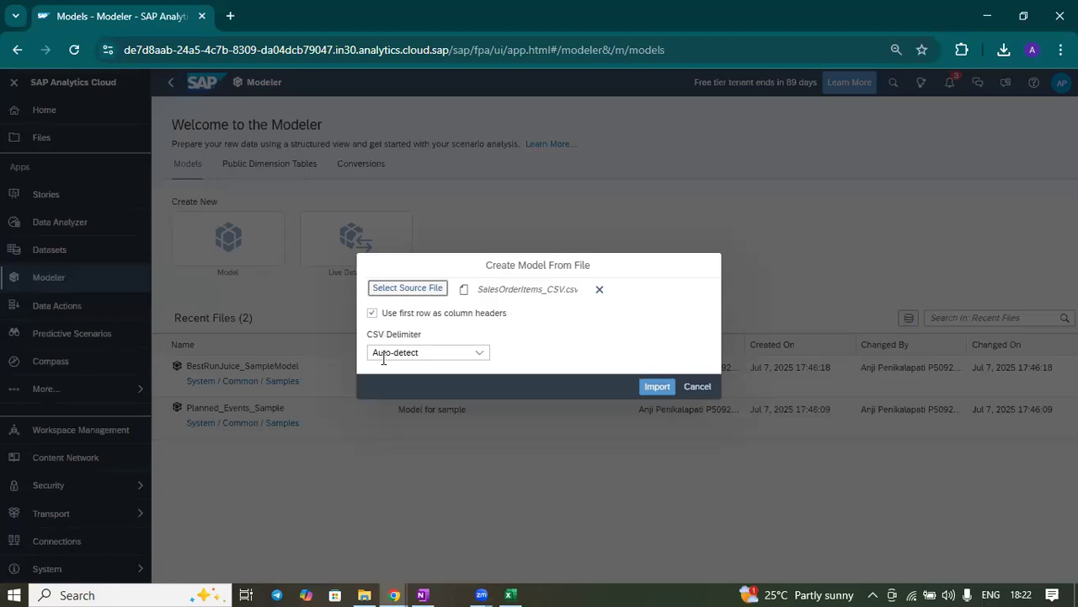
Step: Review the CSV delimiter options, keep Auto-detect with the first row as column headers, and import the file
left_click(482, 354)
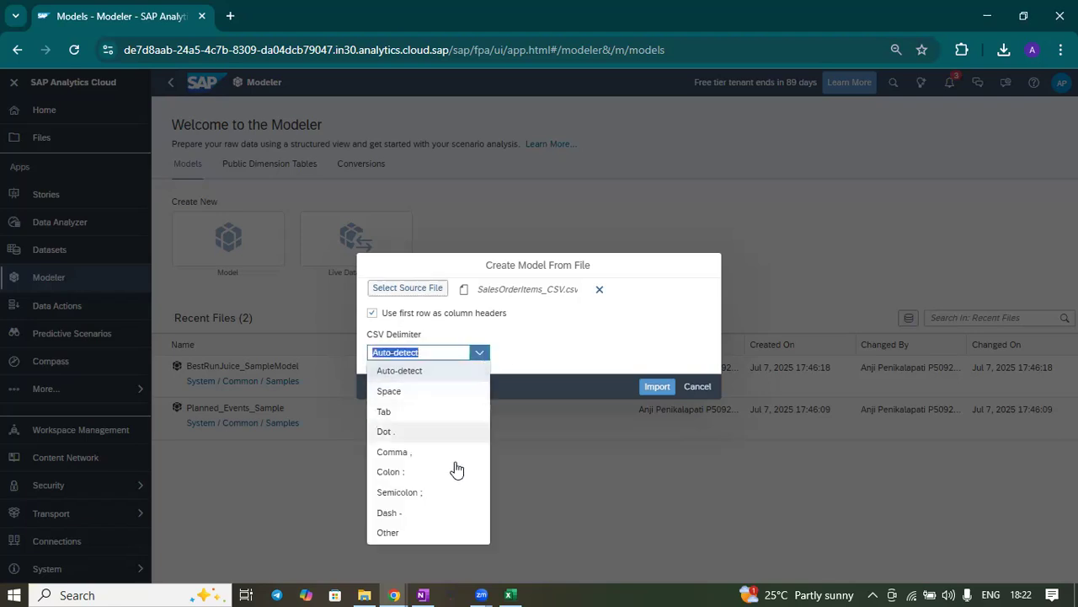
left_click(543, 343)
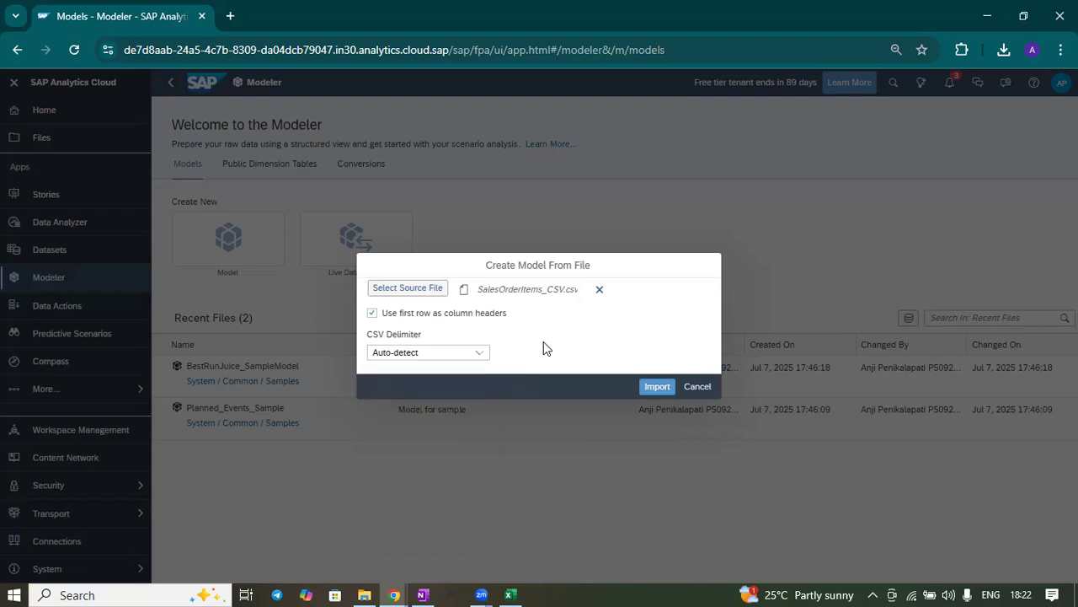
left_click(658, 388)
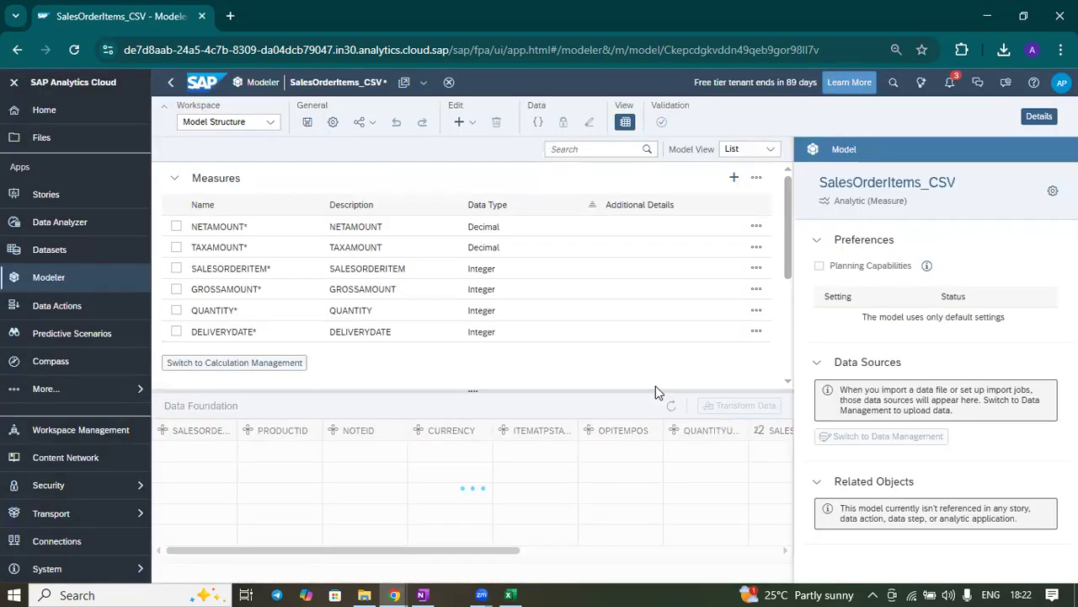
Step: Hide the Data Foundation preview and collapse the main navigation to enlarge the model structure view
left_click(625, 124)
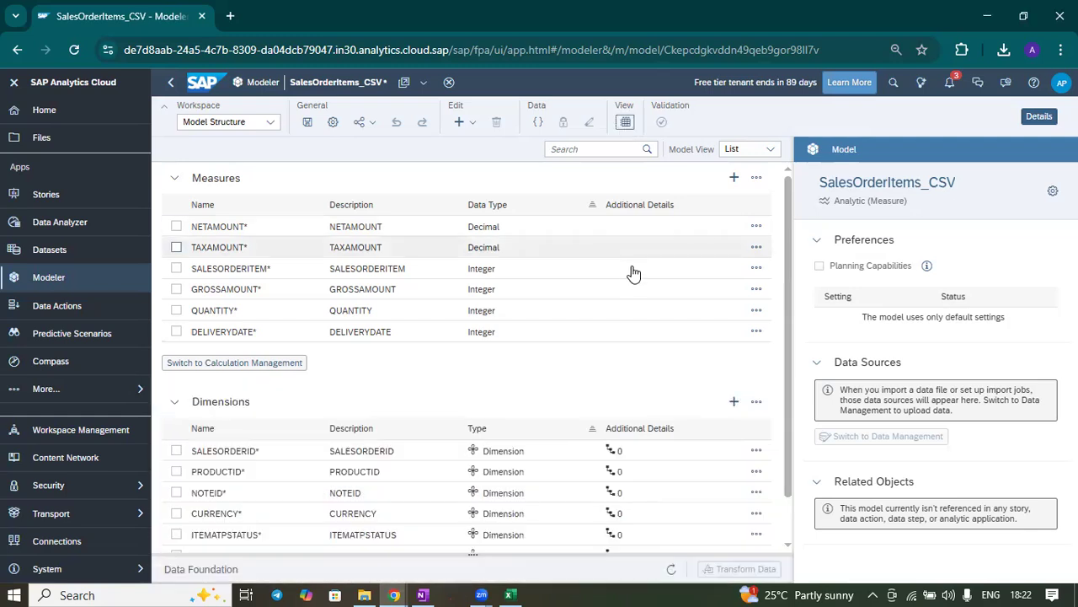
left_click(14, 83)
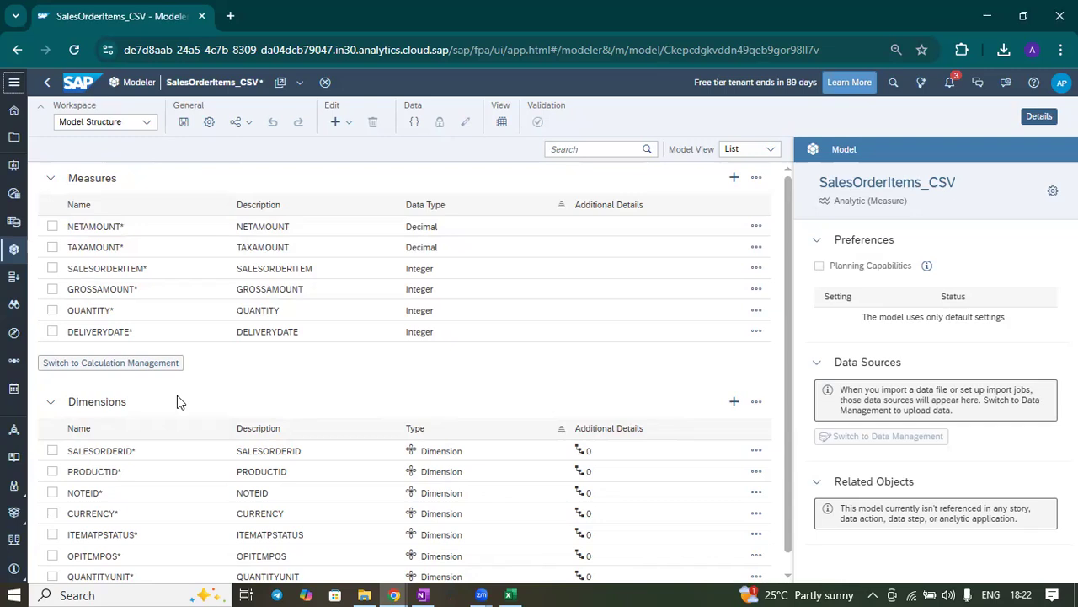
Step: Switch to Excel to examine the SalesOrderItems_CSV column headers from SALESORDERITEM to ITEMATPSTATUS, and return to the model in Chrome
mouse_move(510, 592)
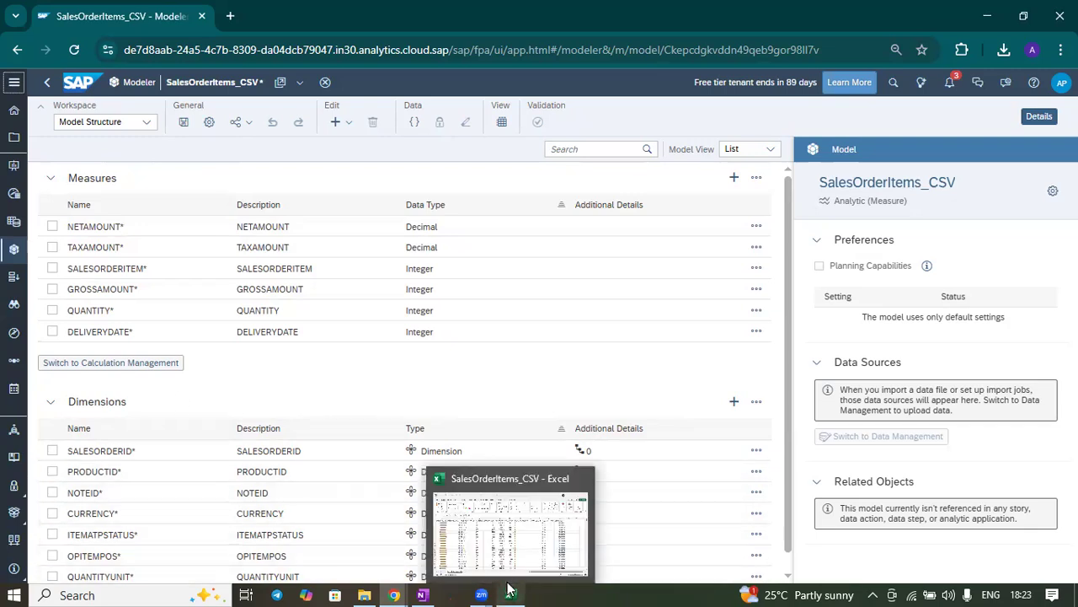
left_click(527, 528)
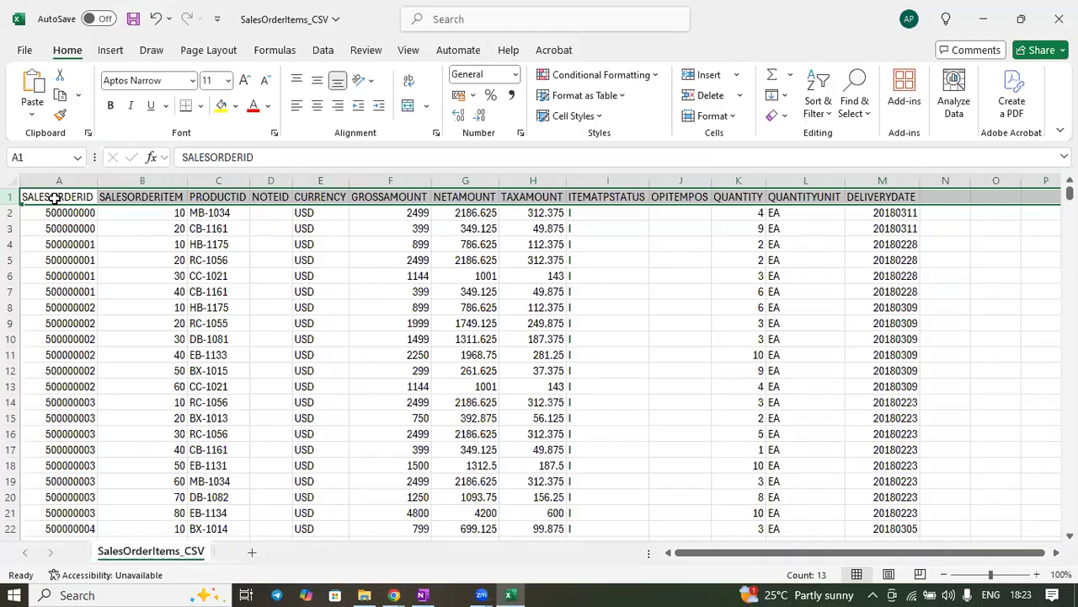
left_click(126, 194)
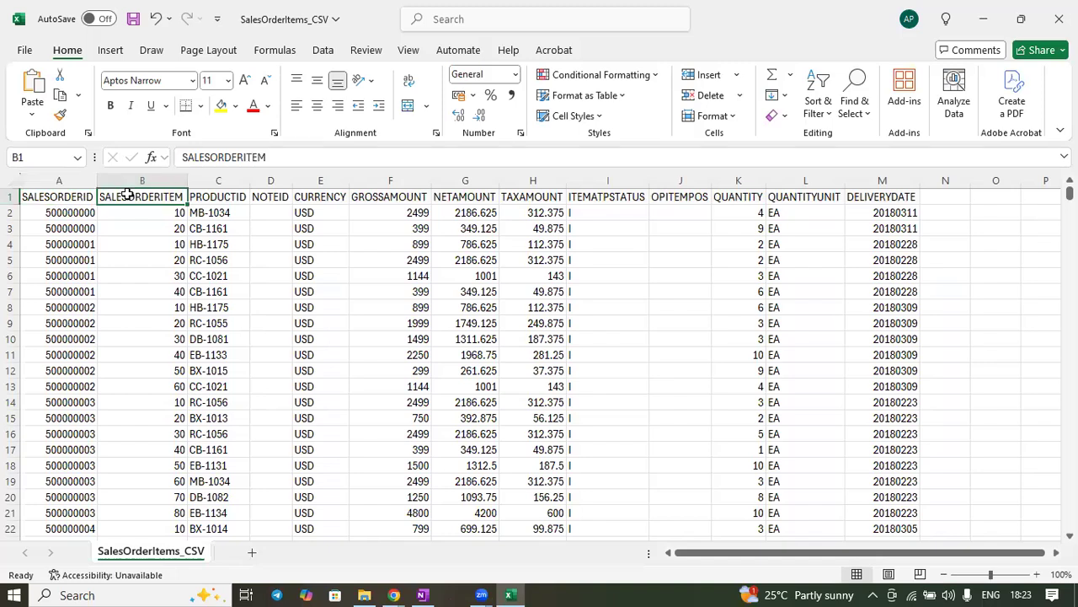
left_click(212, 195)
left_click(274, 196)
left_click(320, 195)
left_click(387, 196)
left_click(489, 198)
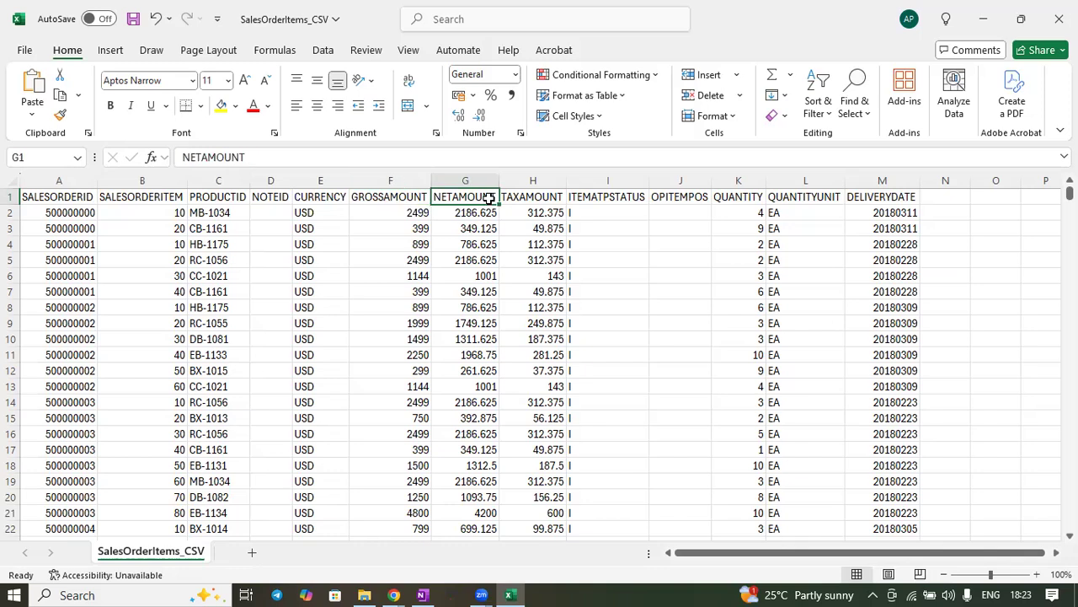
left_click(542, 195)
left_click(609, 196)
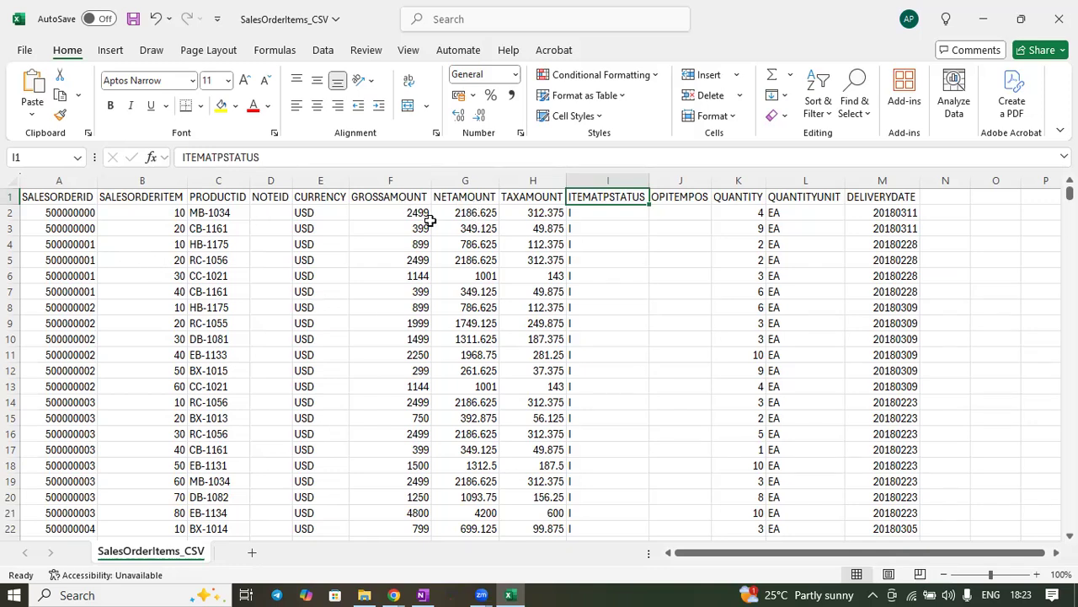
left_click(407, 199)
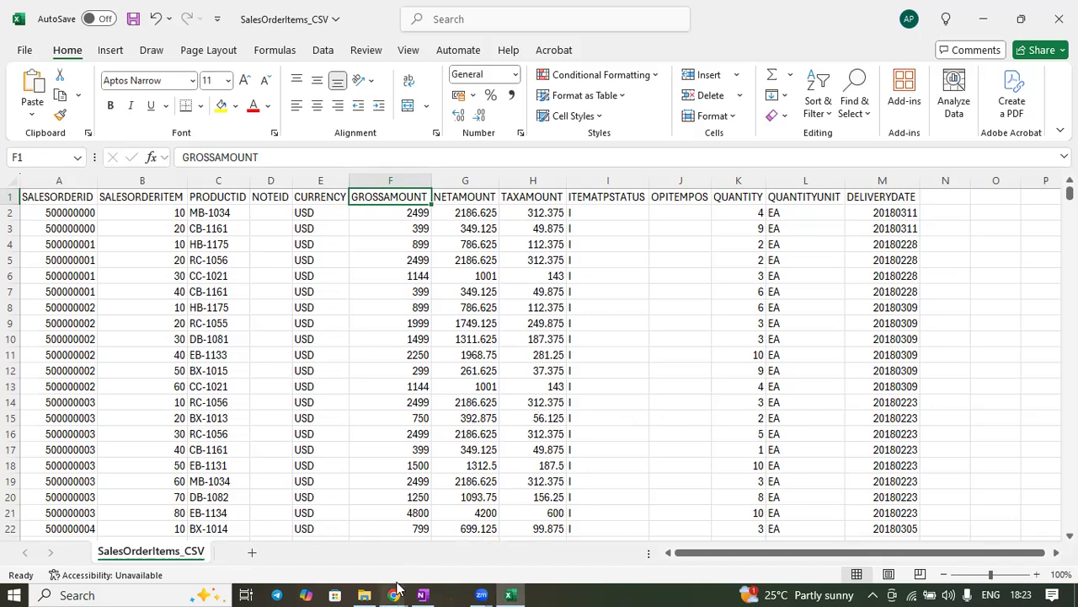
mouse_move(394, 592)
left_click(475, 542)
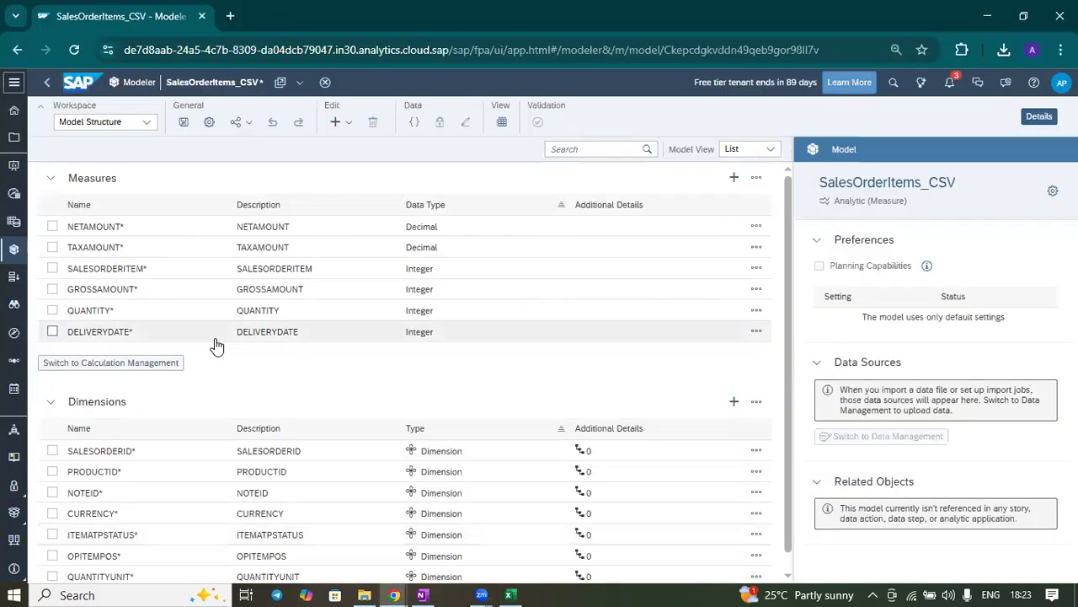
Step: Examine the QUANTITYUNIT dimension's type-change options and the Convert to Measure data type settings, and cancel the conversion
scroll(224, 363, "down", 1)
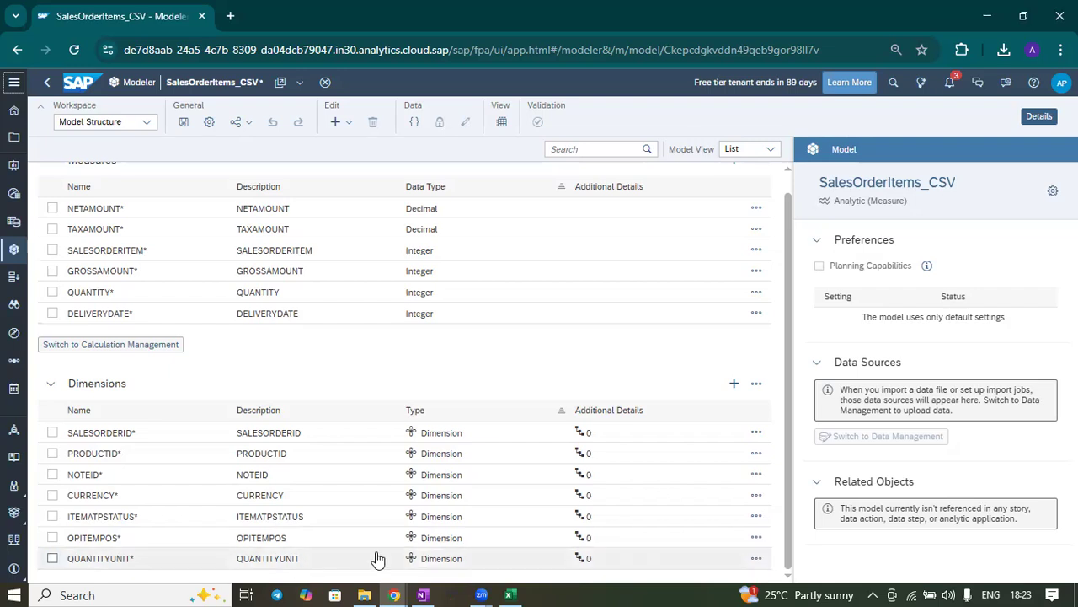
left_click(757, 559)
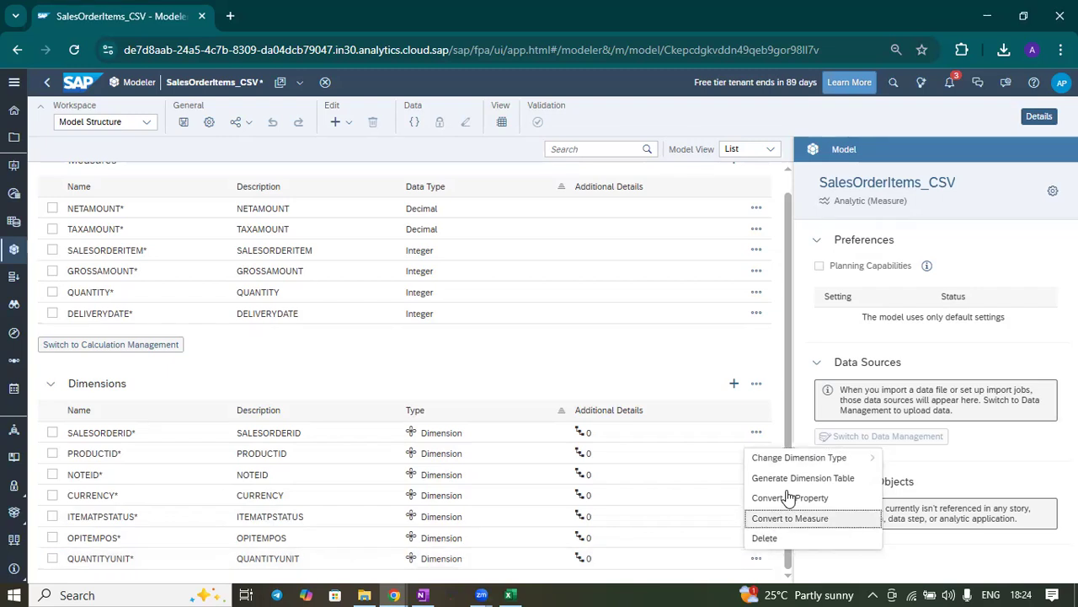
mouse_move(811, 462)
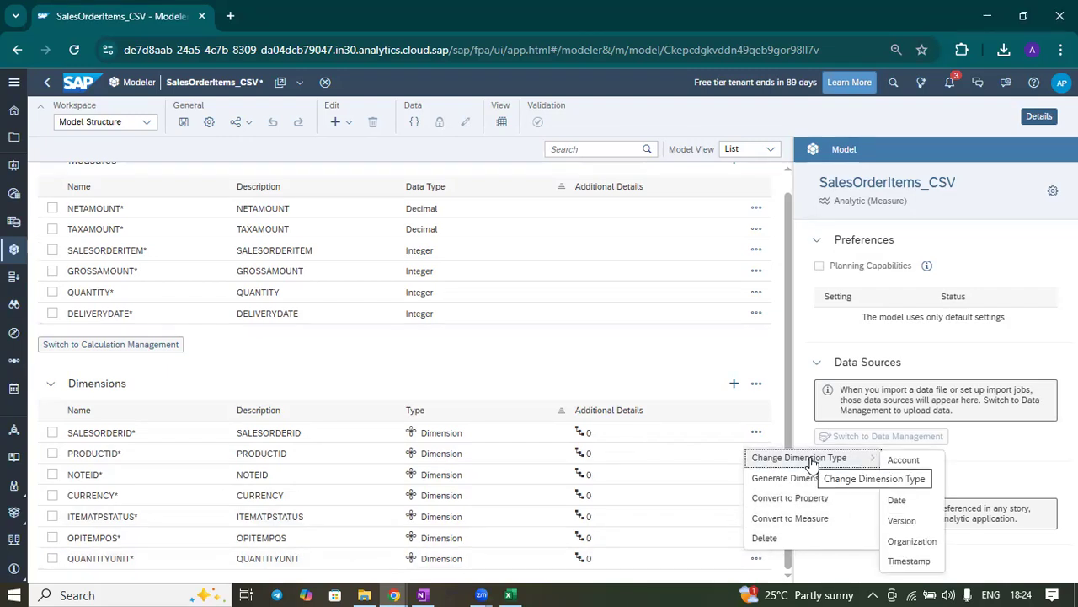
left_click(797, 524)
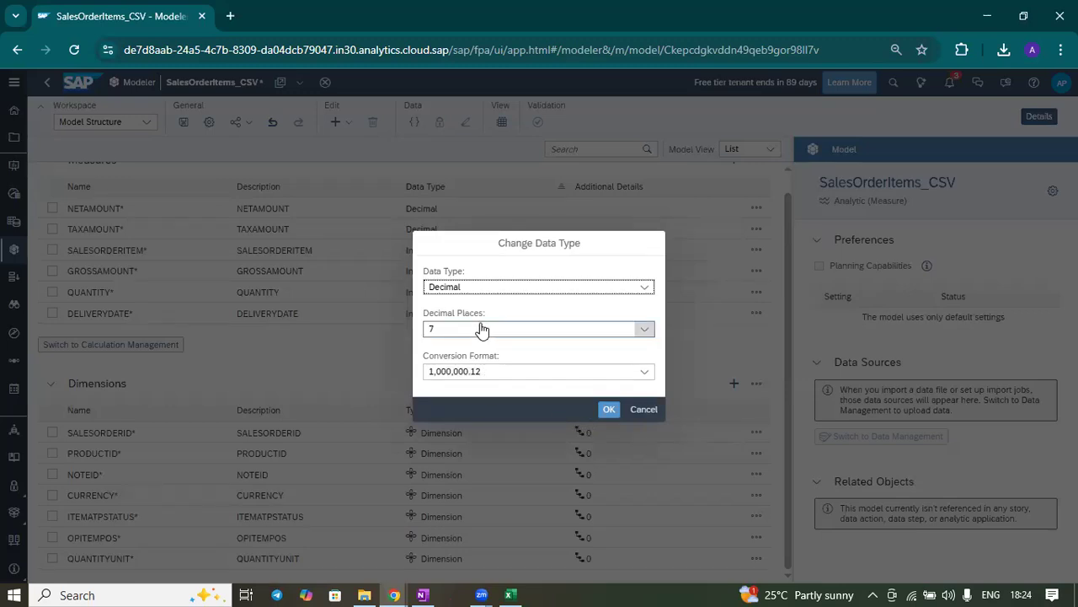
left_click(644, 409)
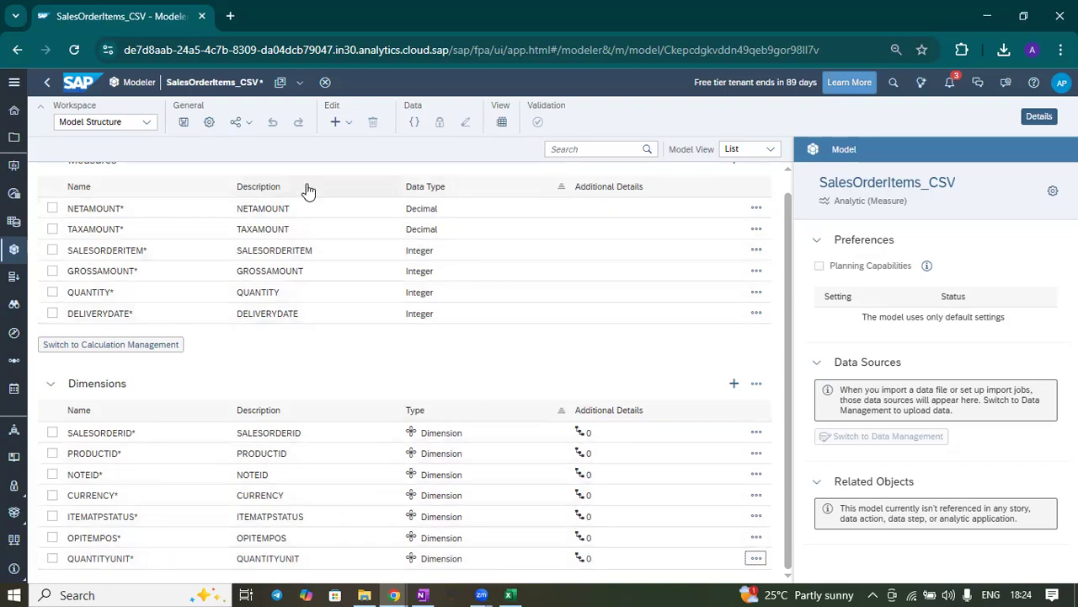
Step: Convert the SALESORDERITEM and DELIVERYDATE measures to dimensions
scroll(403, 196, "up", 1)
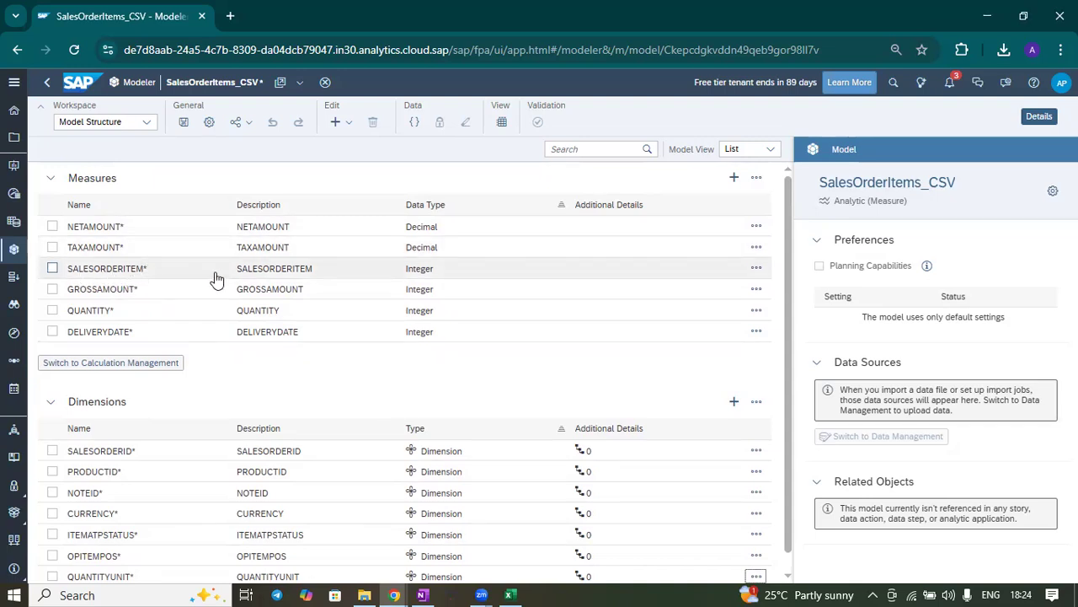
left_click(756, 268)
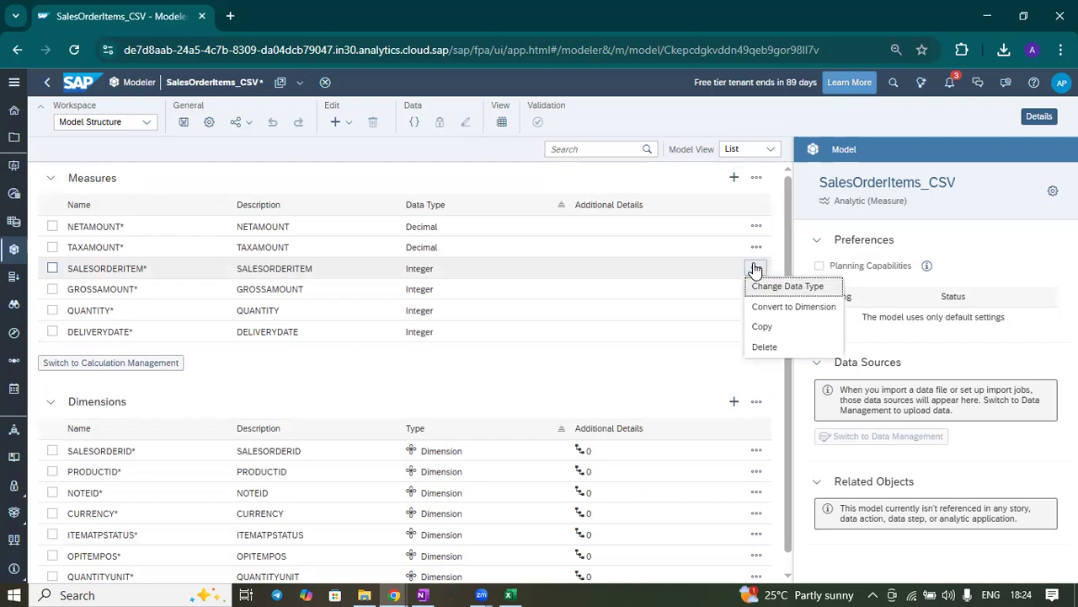
left_click(762, 308)
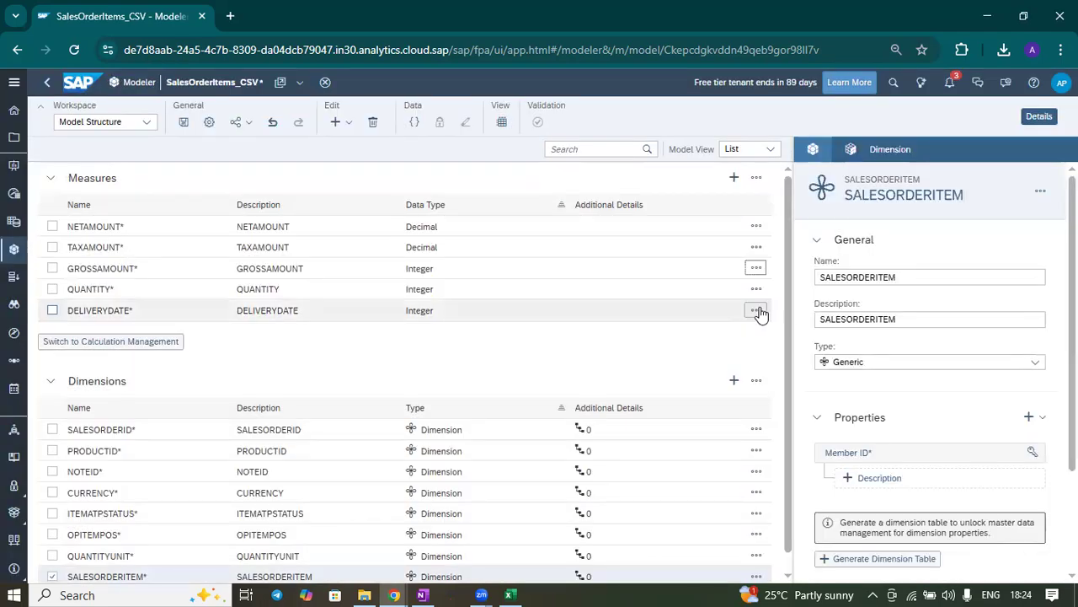
left_click(757, 310)
left_click(771, 349)
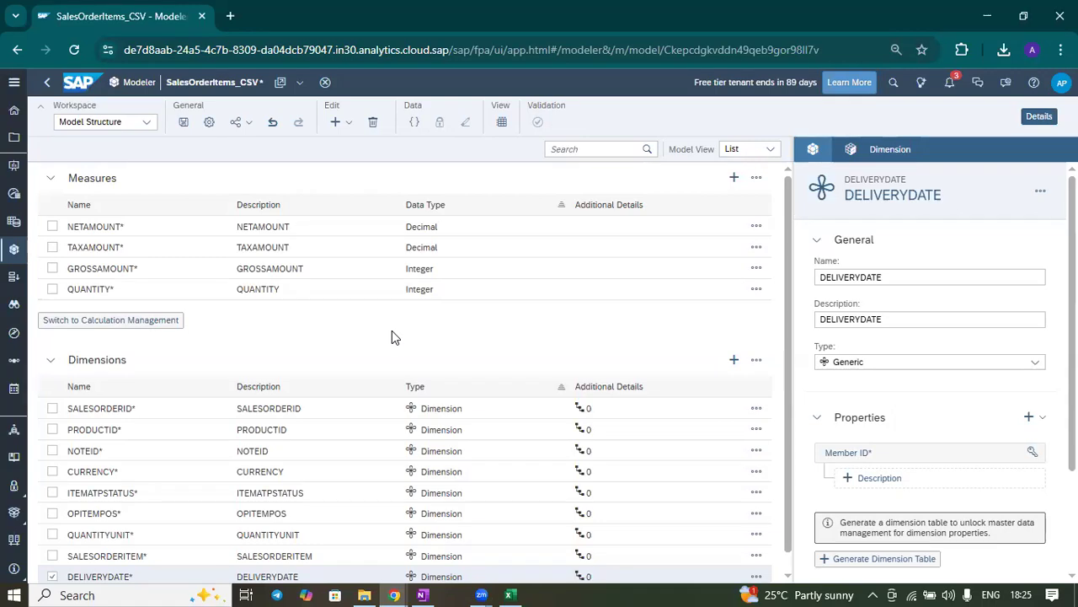
Step: Select only the SALESORDERID dimension and review its available types, properties and hierarchies in the dimension details
scroll(335, 434, "down", 1)
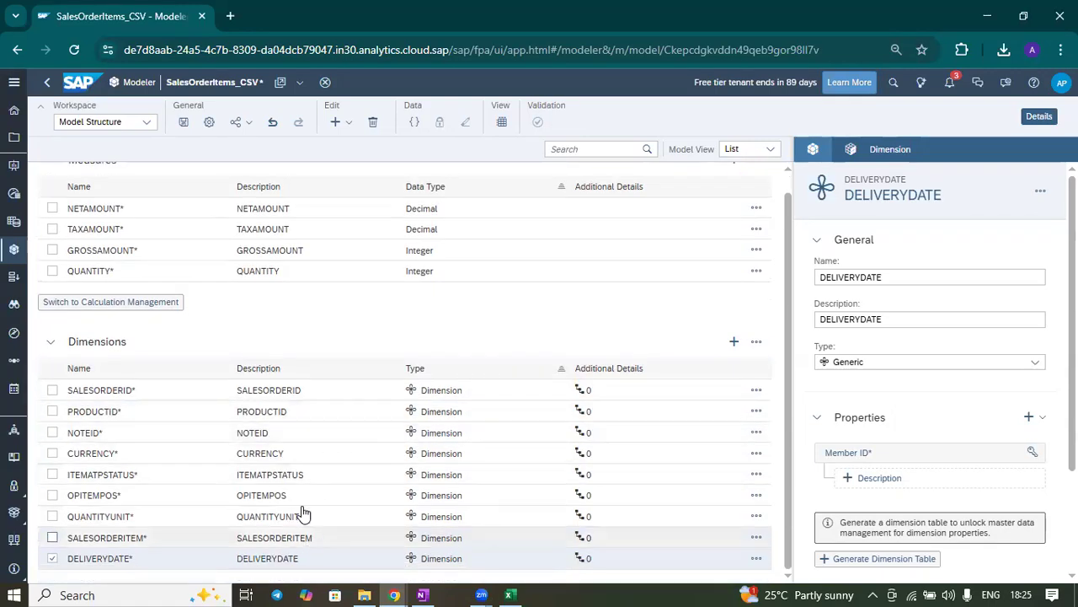
scroll(393, 234, "up", 1)
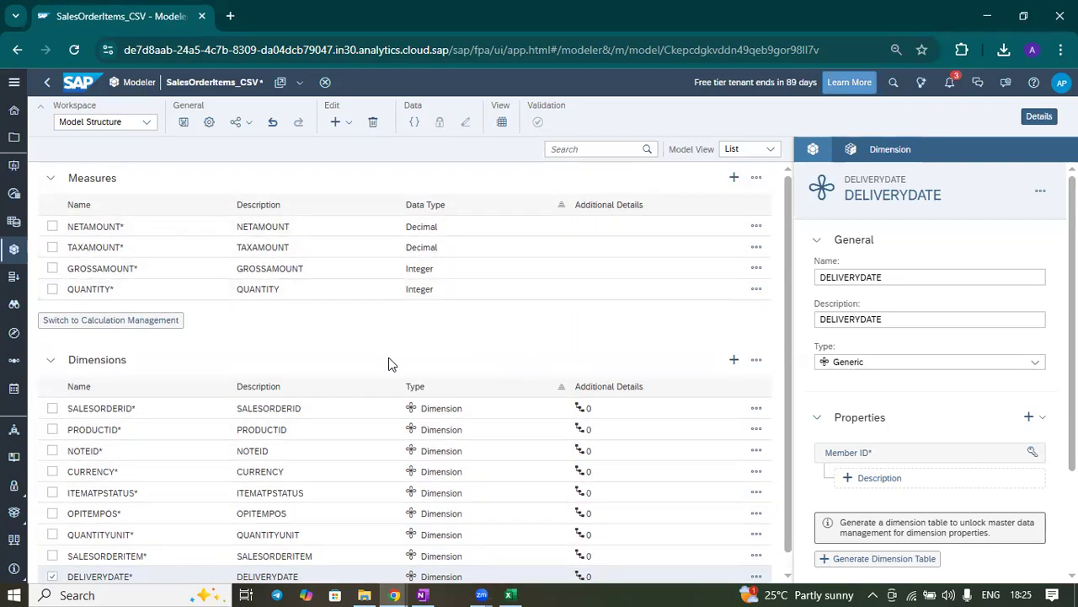
scroll(307, 442, "down", 1)
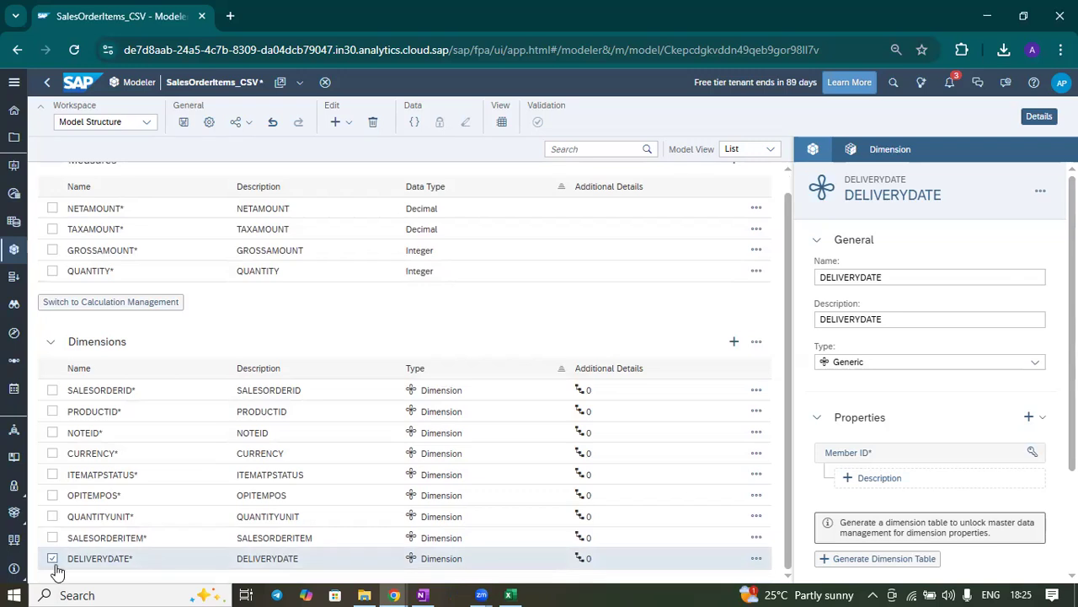
left_click(52, 561)
left_click(53, 391)
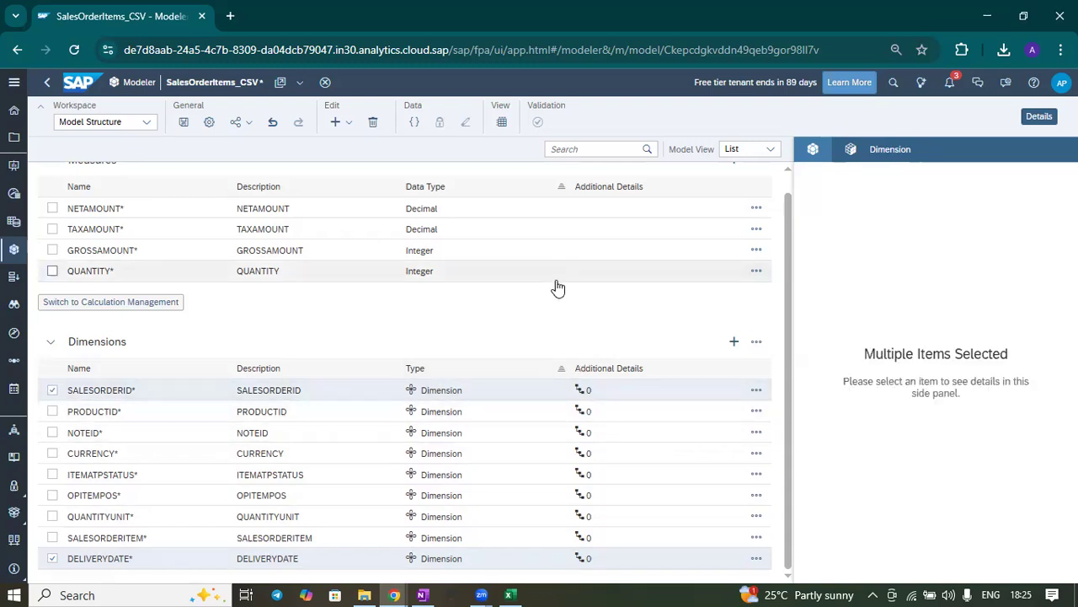
left_click(52, 559)
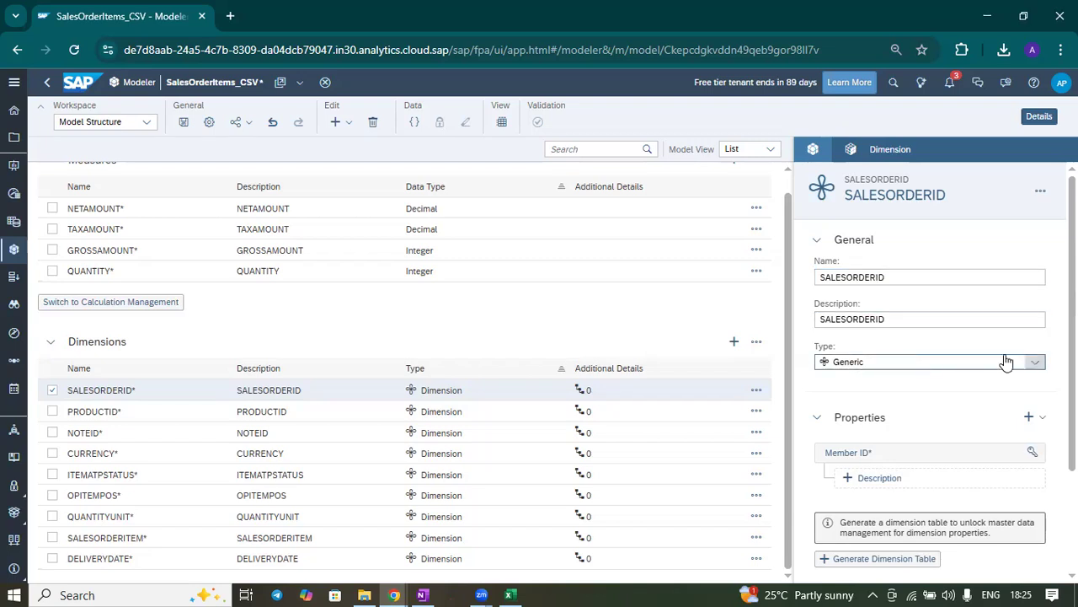
left_click(1036, 364)
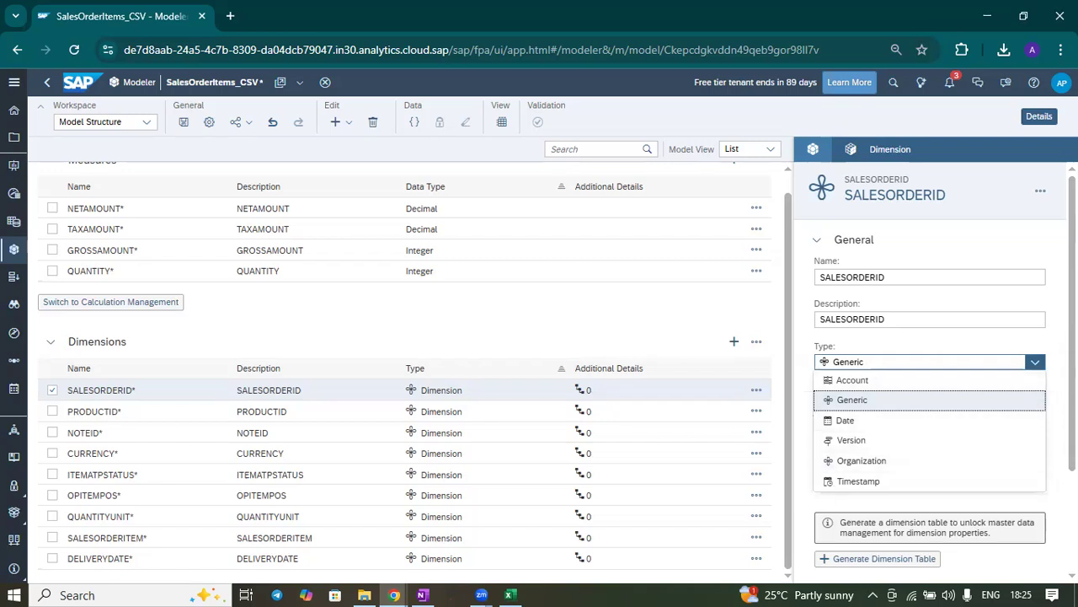
left_click(1034, 364)
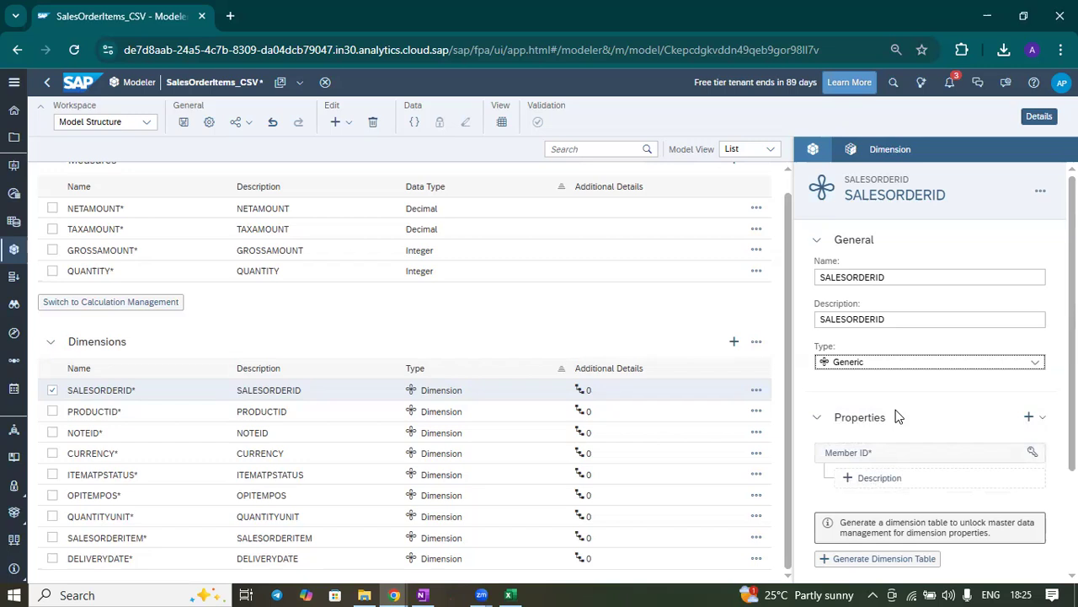
scroll(896, 413, "down", 2)
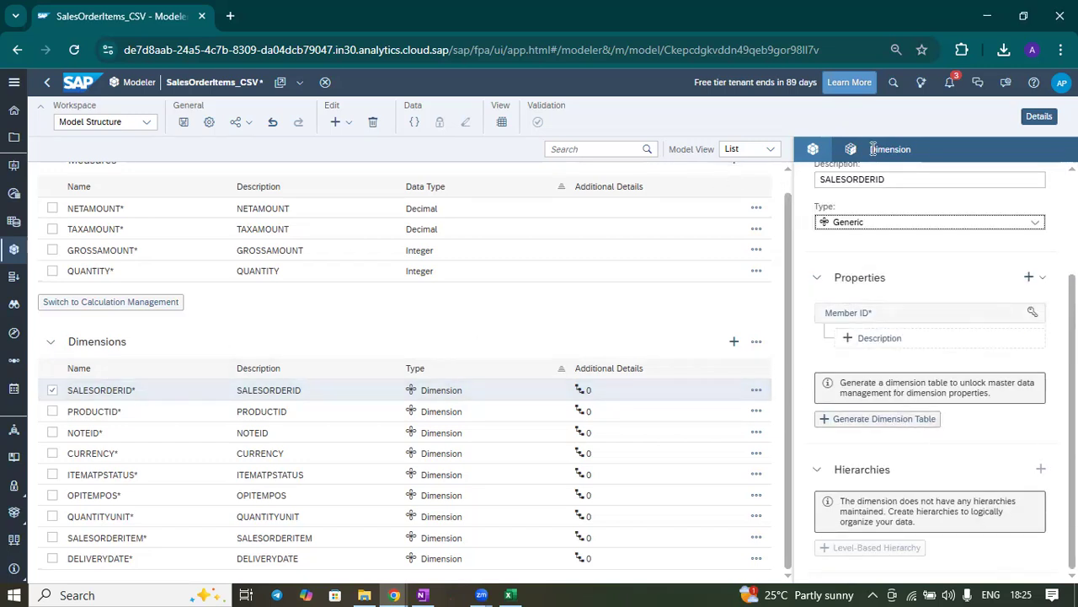
Step: Return to the model details, review the Model Preferences sections from General Settings to Data and Performance, and close them without changes
left_click(813, 150)
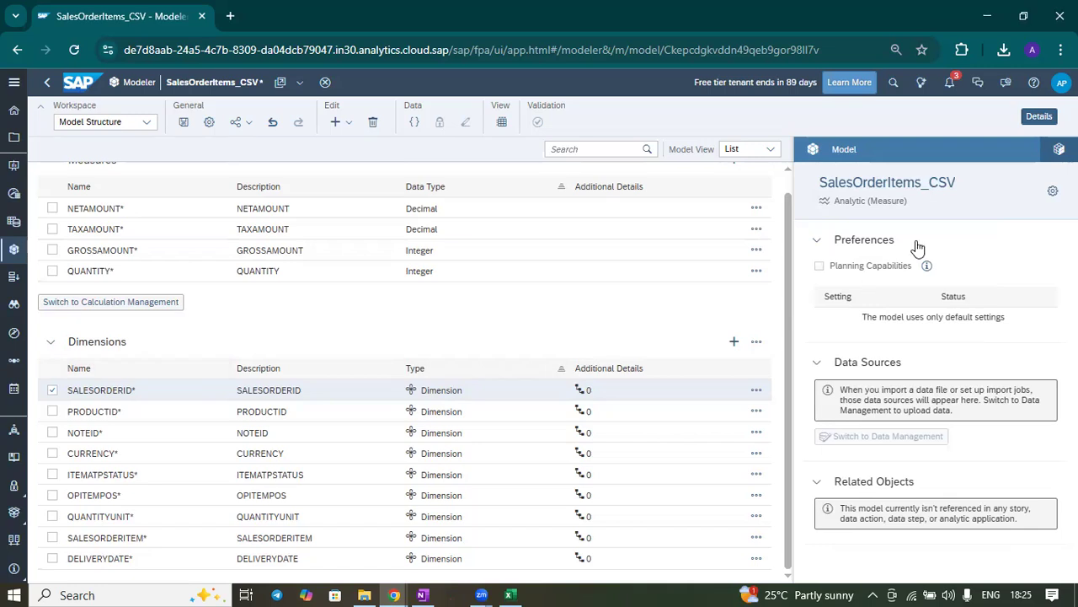
mouse_move(927, 265)
left_click(1053, 191)
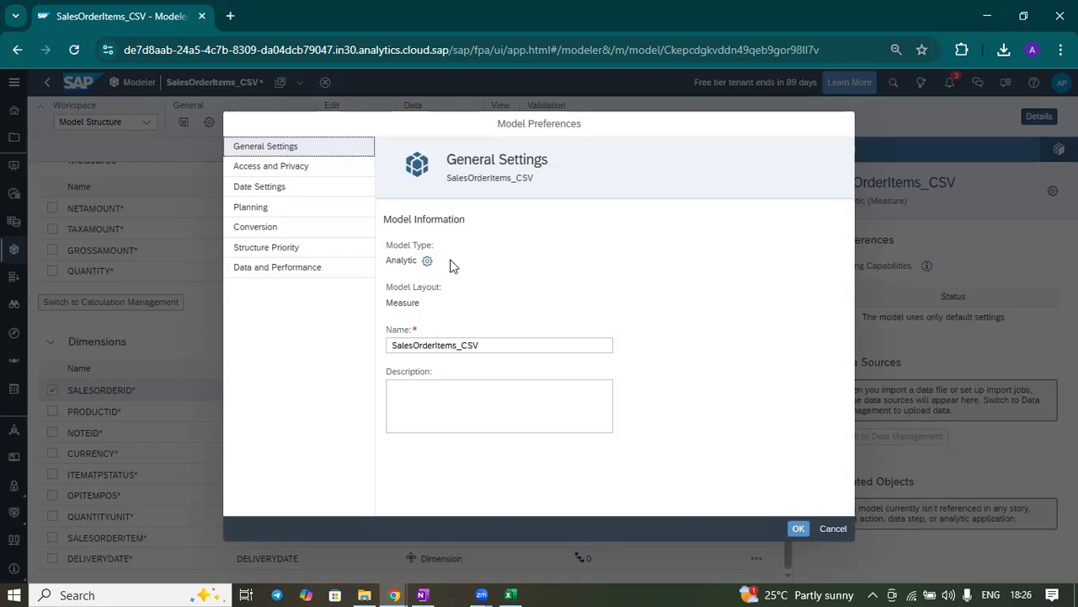
left_click(427, 260)
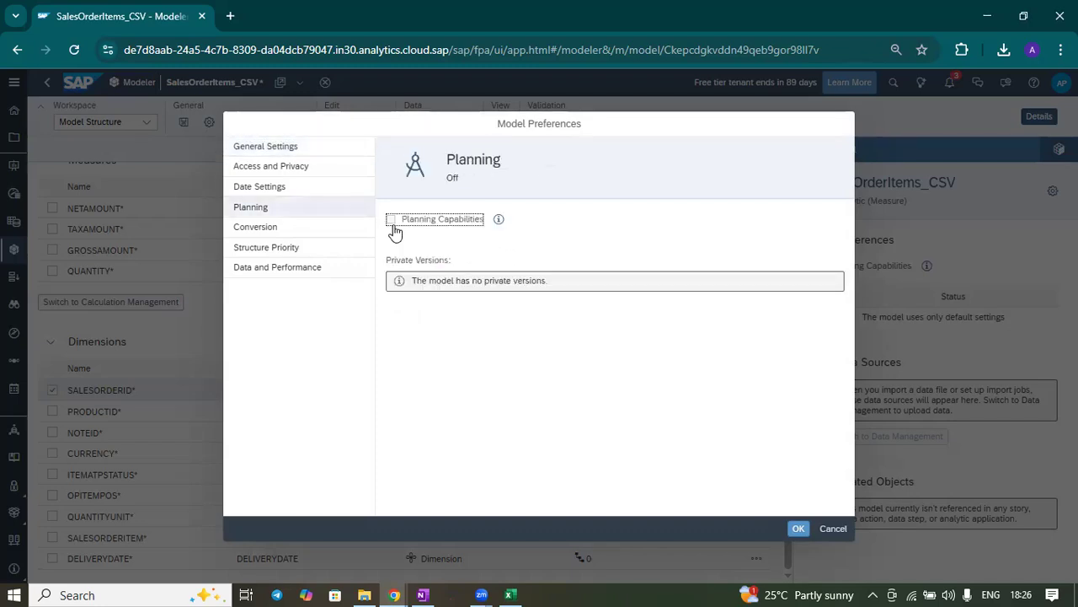
left_click(290, 147)
left_click(285, 174)
left_click(291, 192)
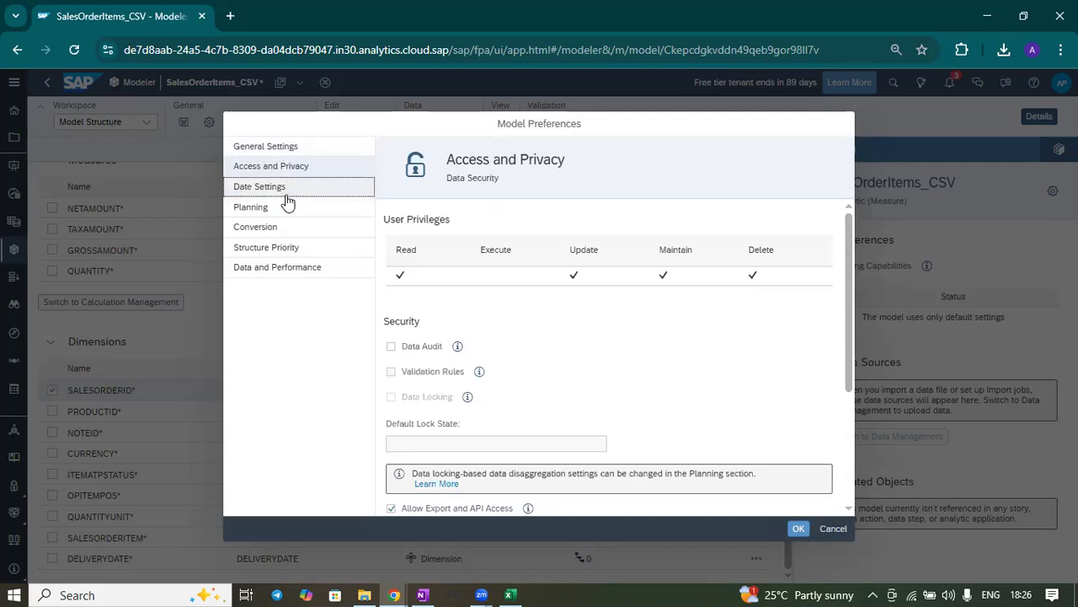
left_click(282, 212)
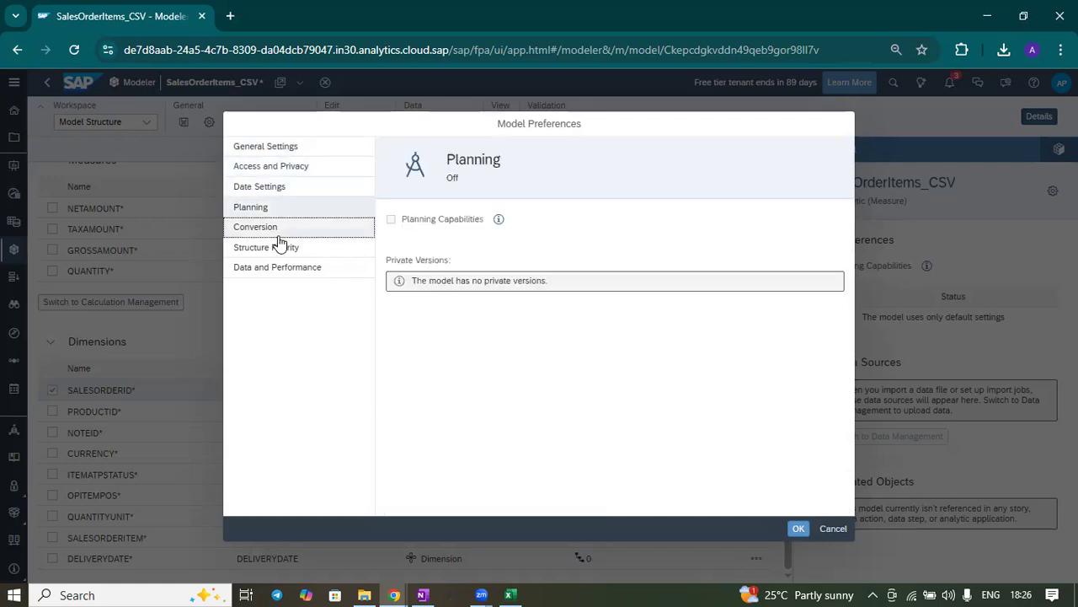
left_click(279, 231)
left_click(281, 249)
left_click(283, 267)
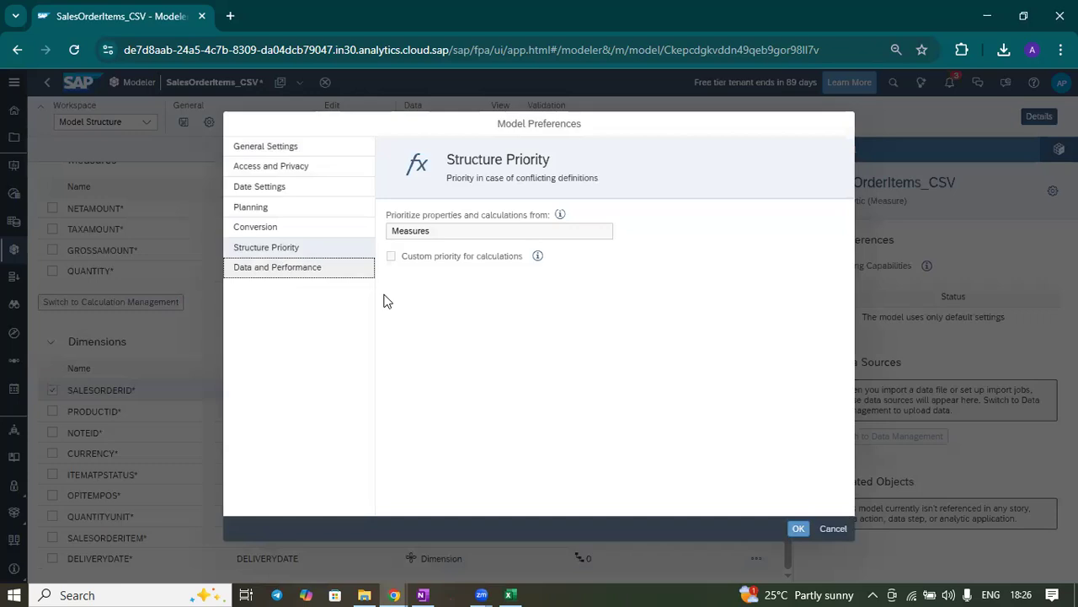
left_click(833, 528)
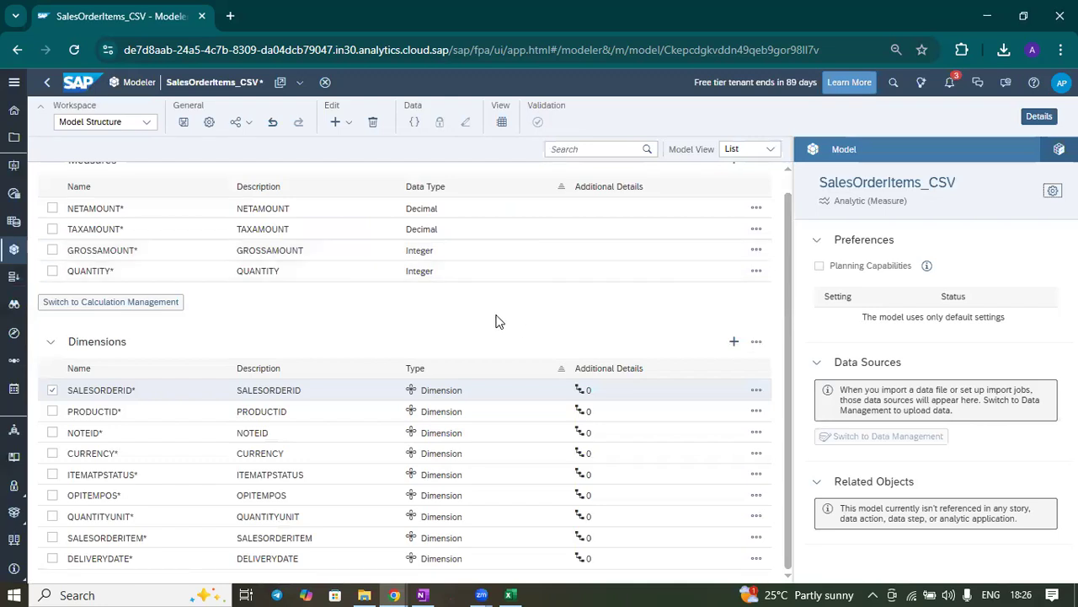
Step: Deselect and reselect the SALESORDERID dimension to view its details, and return to the overall model details
scroll(497, 320, "up", 1)
scroll(497, 321, "down", 1)
scroll(497, 320, "up", 1)
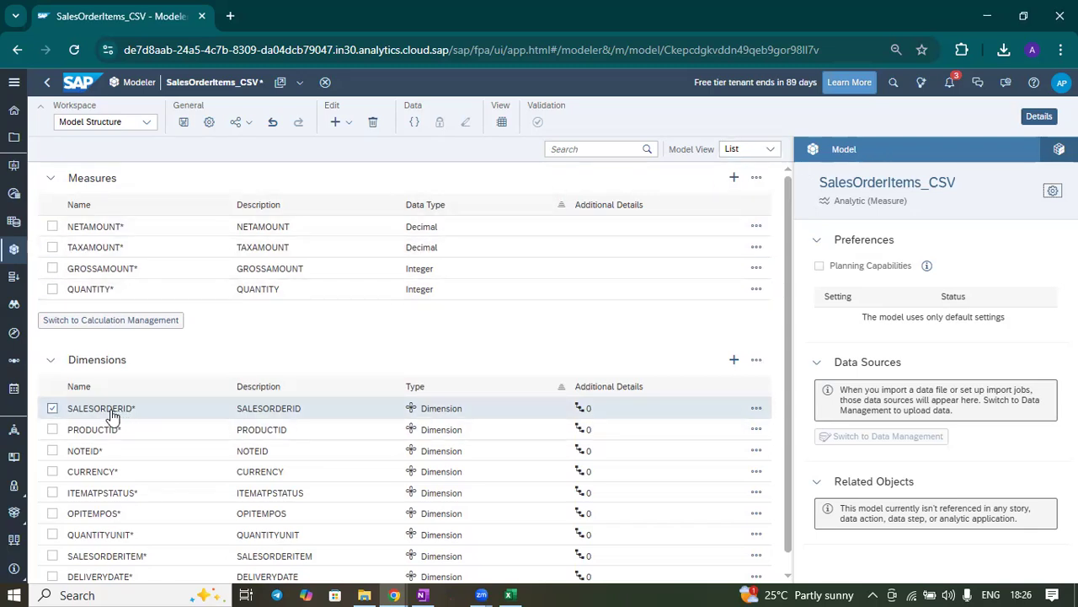
left_click(52, 411)
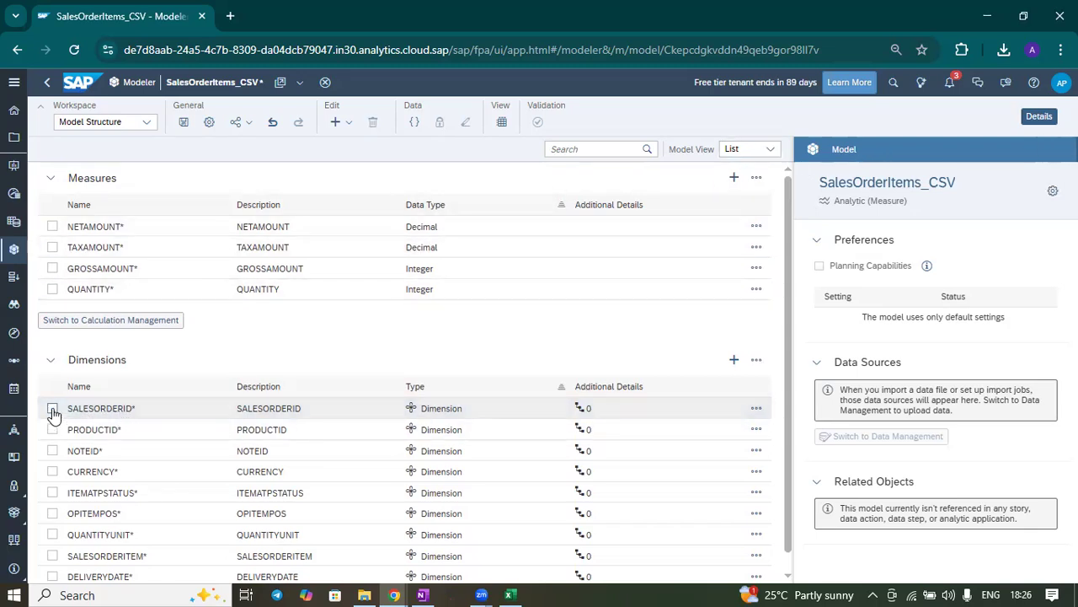
left_click(52, 410)
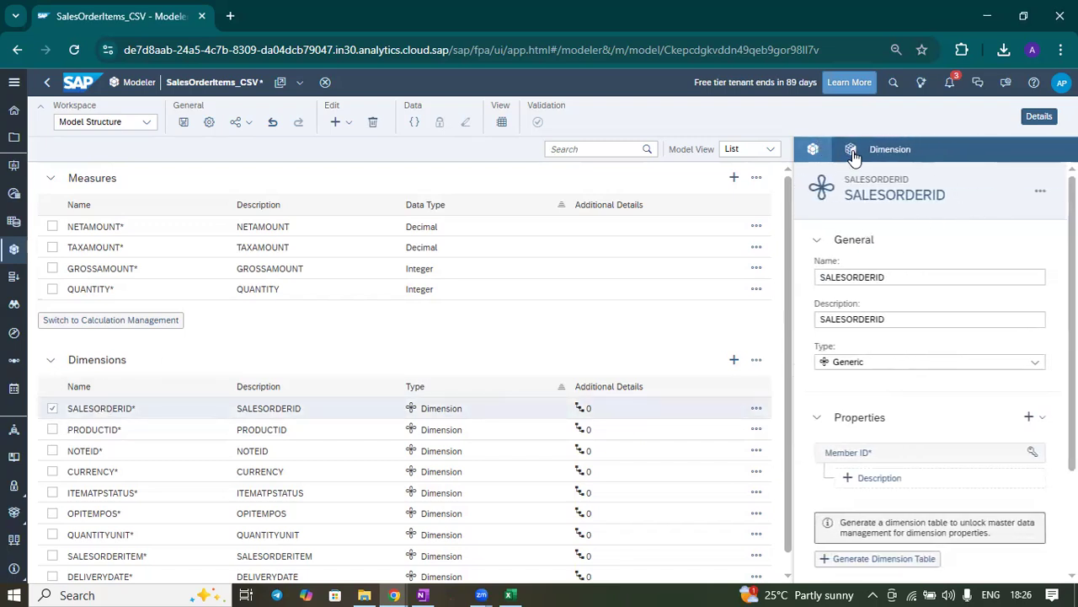
left_click(813, 149)
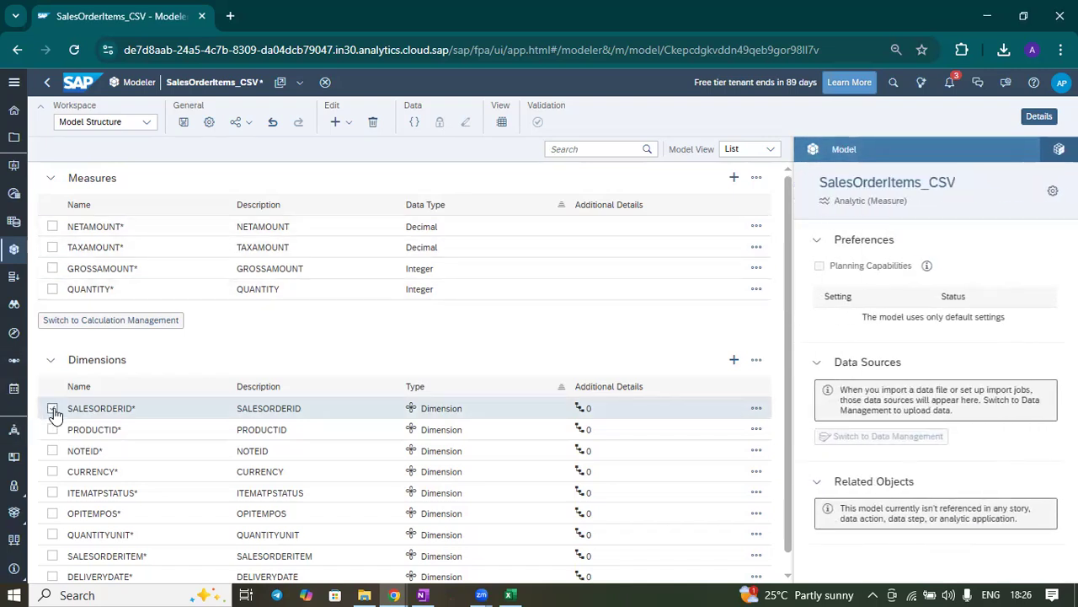
Step: Display the Data Foundation preview to review the model's imported records, and hide it again
left_click(368, 354)
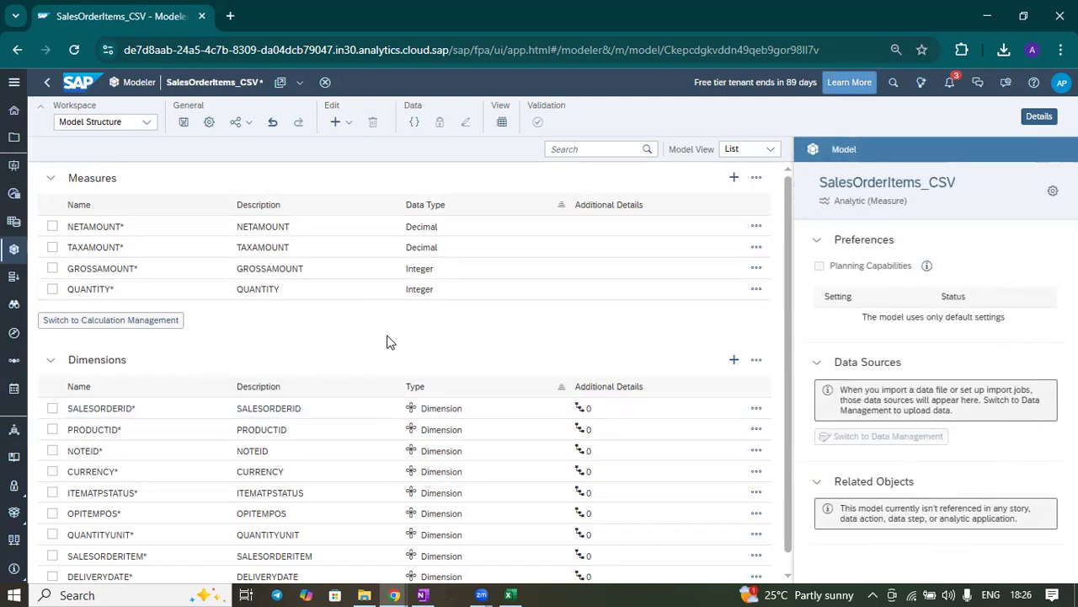
left_click(503, 123)
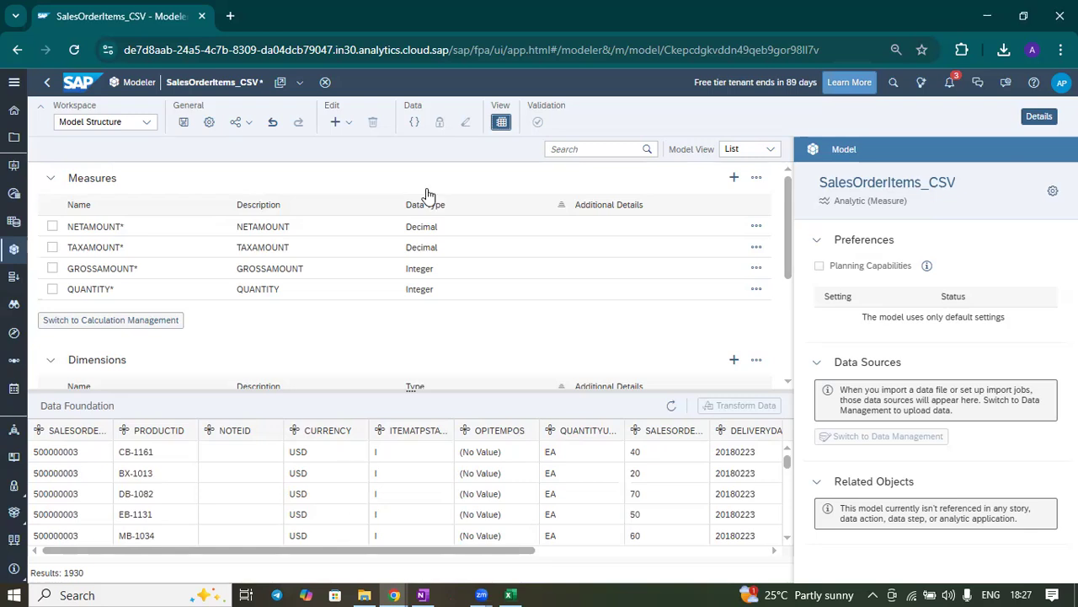
left_click(502, 124)
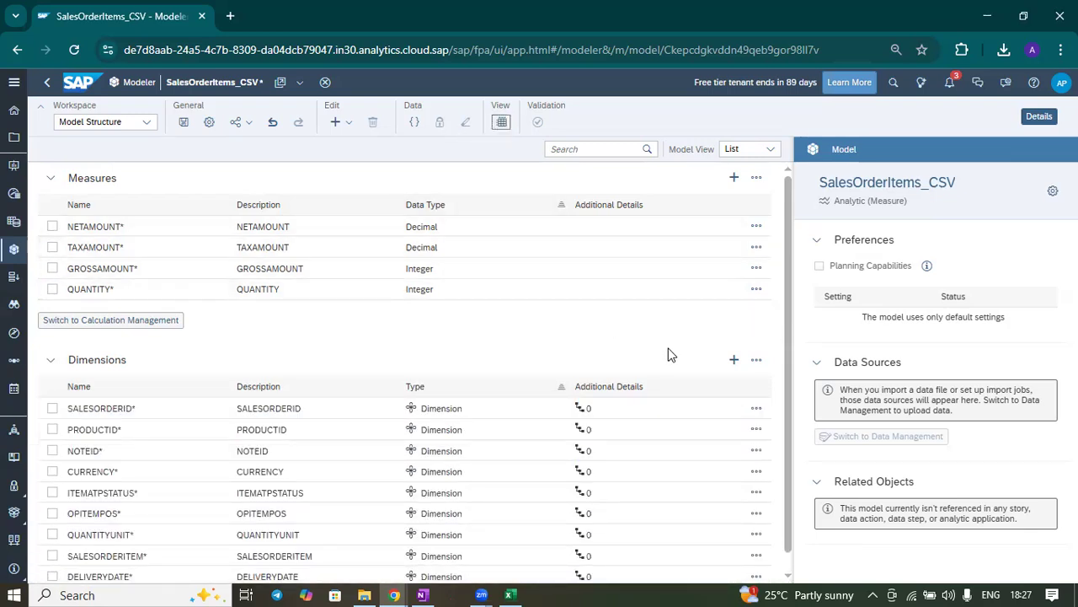
Step: Hide the model details, view the model's measures and dimensions as a graph, and return to the List view
left_click(1039, 116)
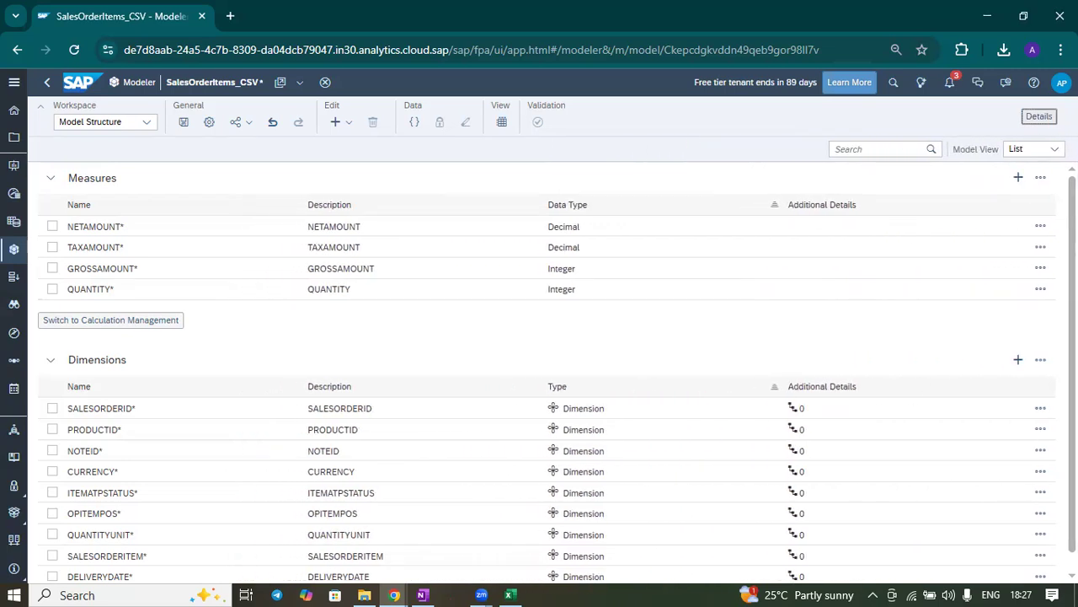
left_click(1053, 150)
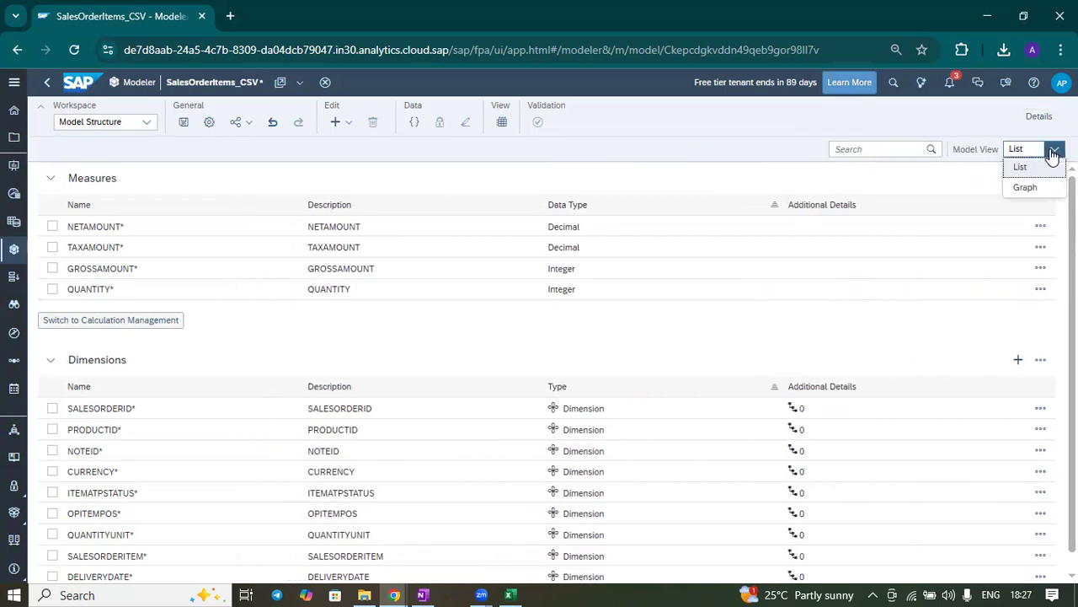
left_click(1026, 189)
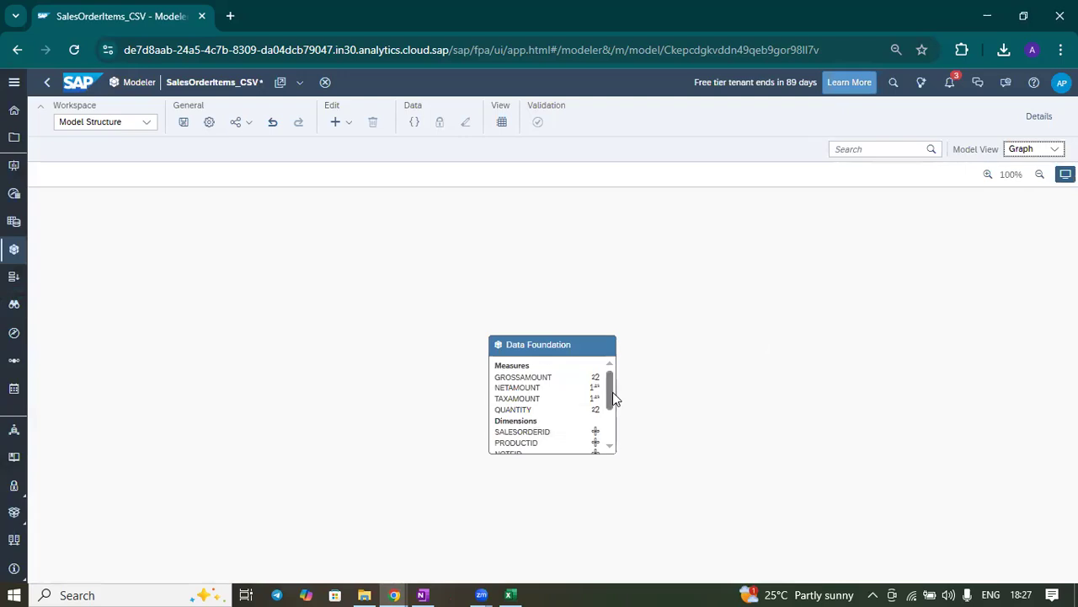
scroll(609, 394, "down", 3)
left_click(1051, 150)
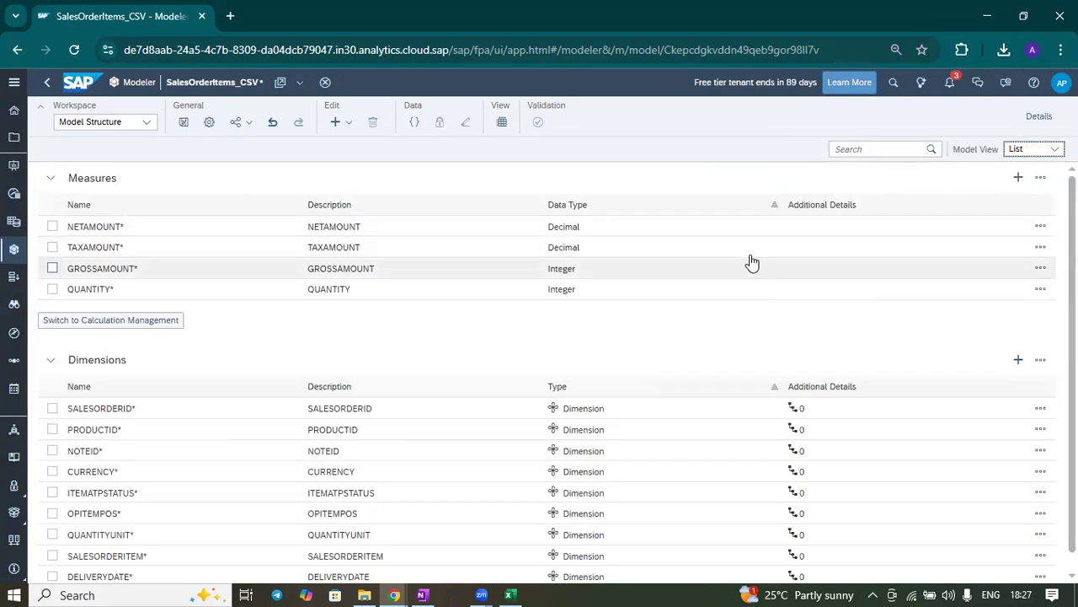
Step: Save the model as SalesOrderItems in the personal folder under My Files / Public
left_click(187, 125)
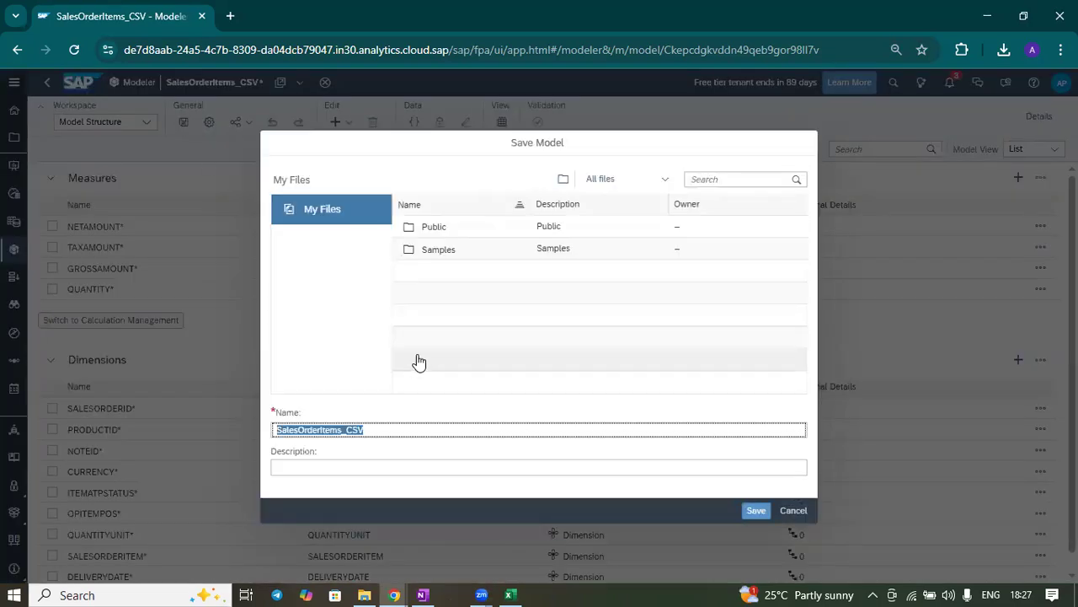
left_click(435, 229)
double_click(435, 228)
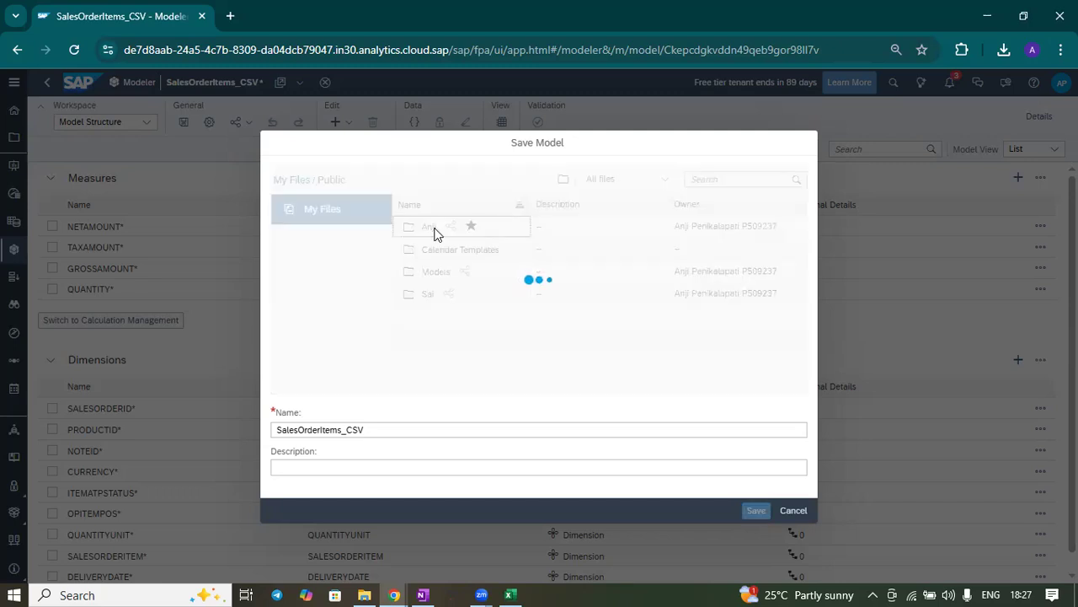
left_click(389, 425)
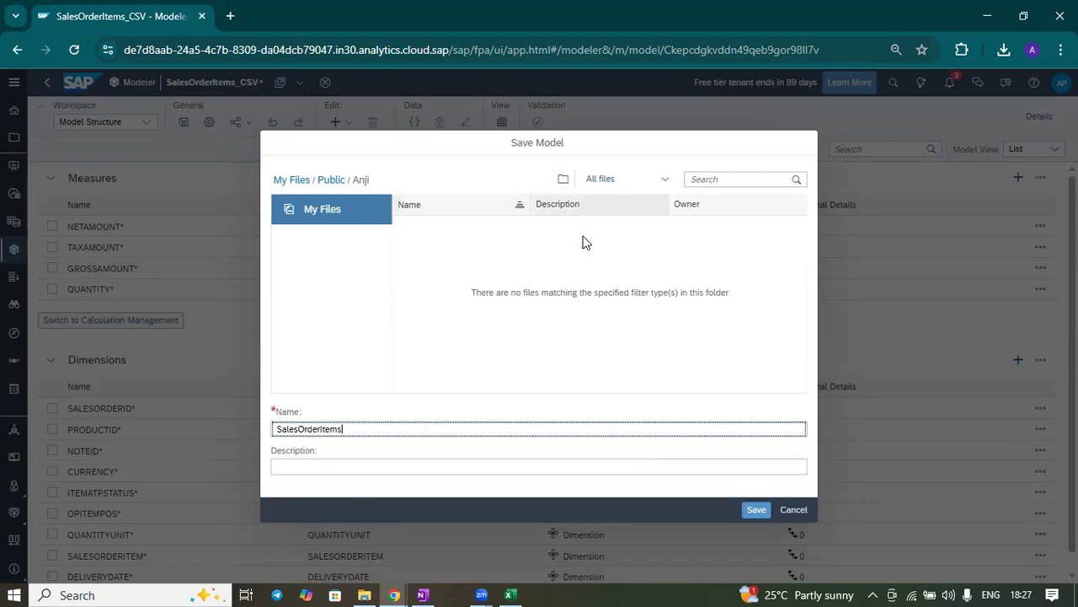
left_click(755, 509)
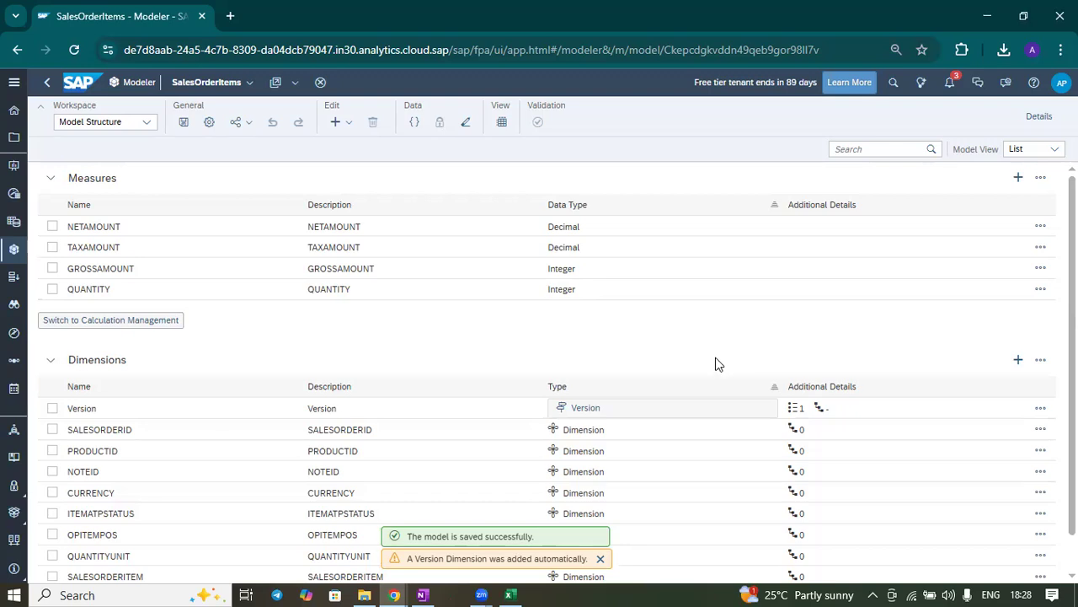
Step: Select the Version dimension, review its general properties and dimension table in the details, and close the details
scroll(715, 358, "down", 1)
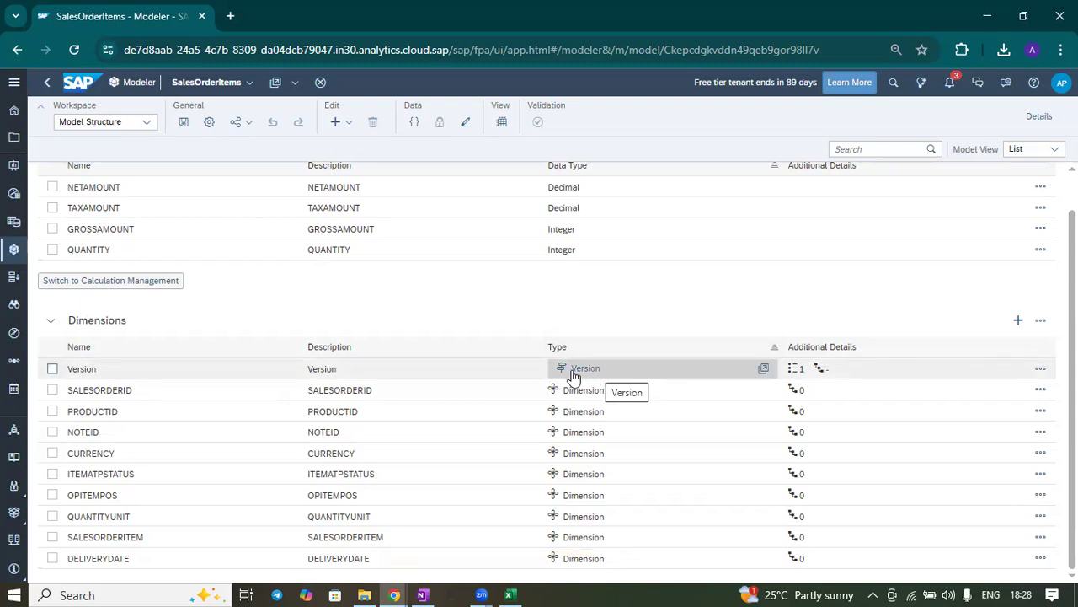
left_click(1045, 120)
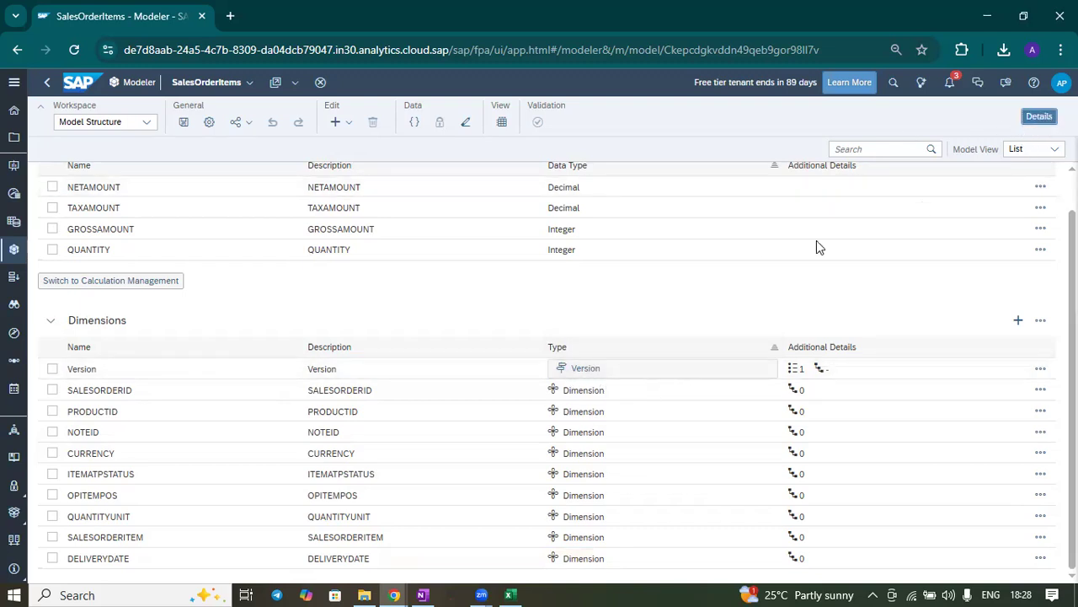
left_click(53, 370)
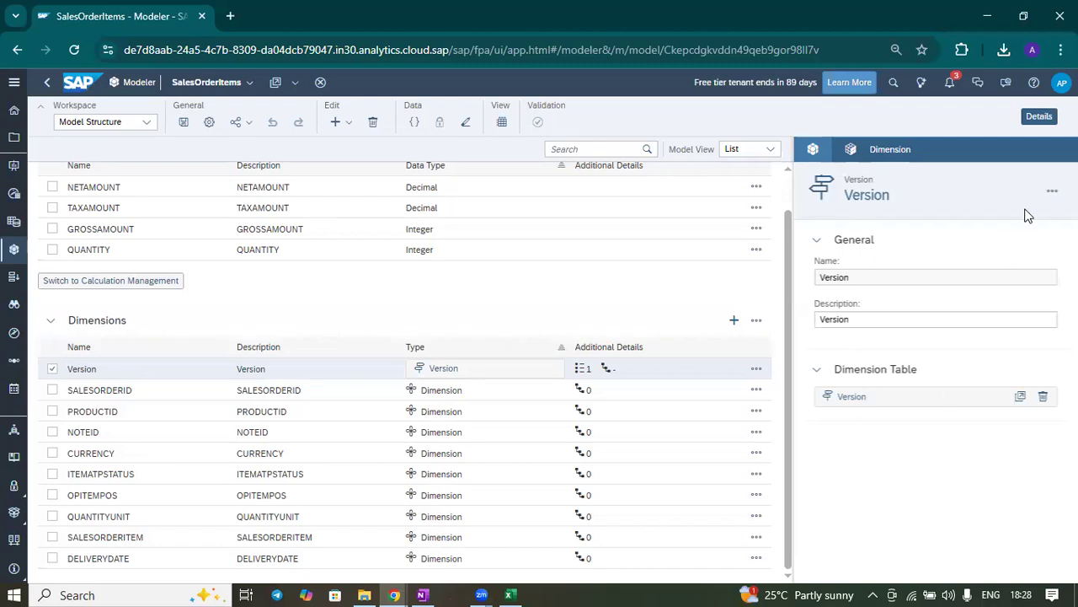
left_click(1039, 117)
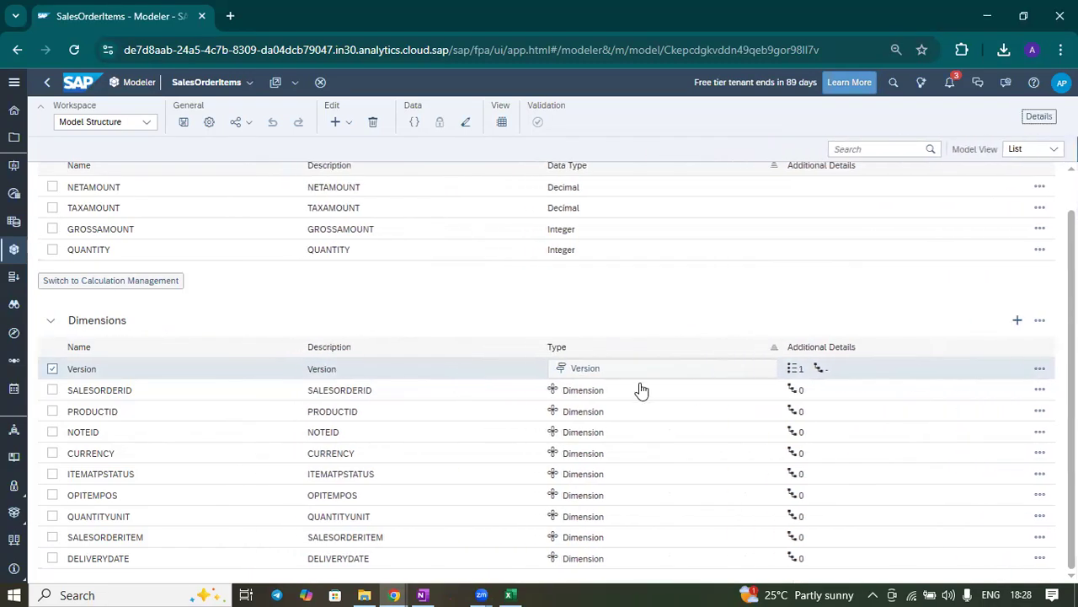
Step: Display the Version dimension table to examine its member ID, description and category, and hide it again
left_click(595, 371)
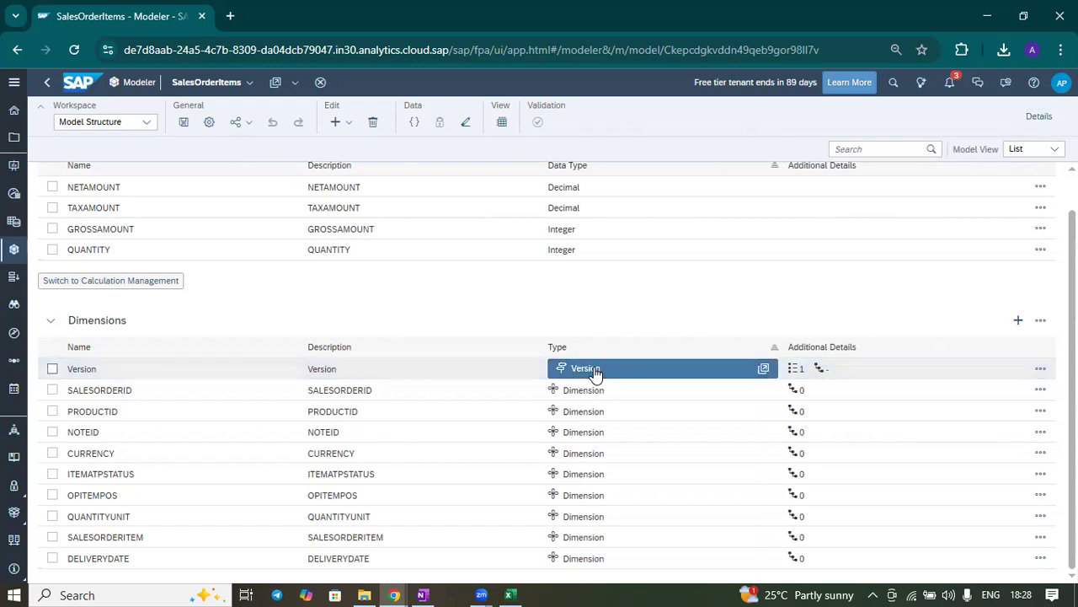
left_click(502, 122)
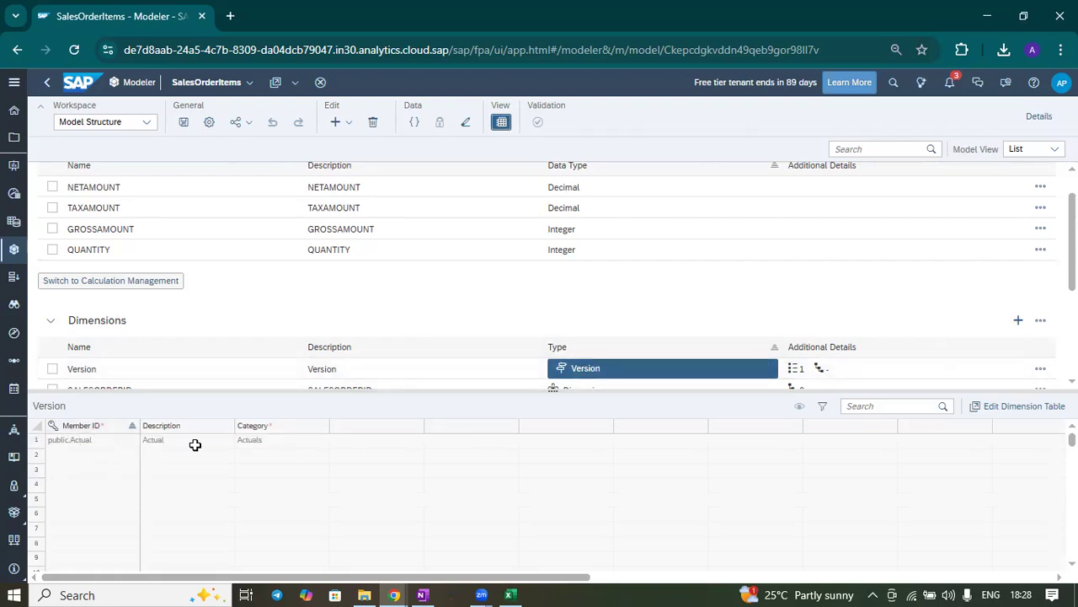
scroll(640, 303, "down", 1)
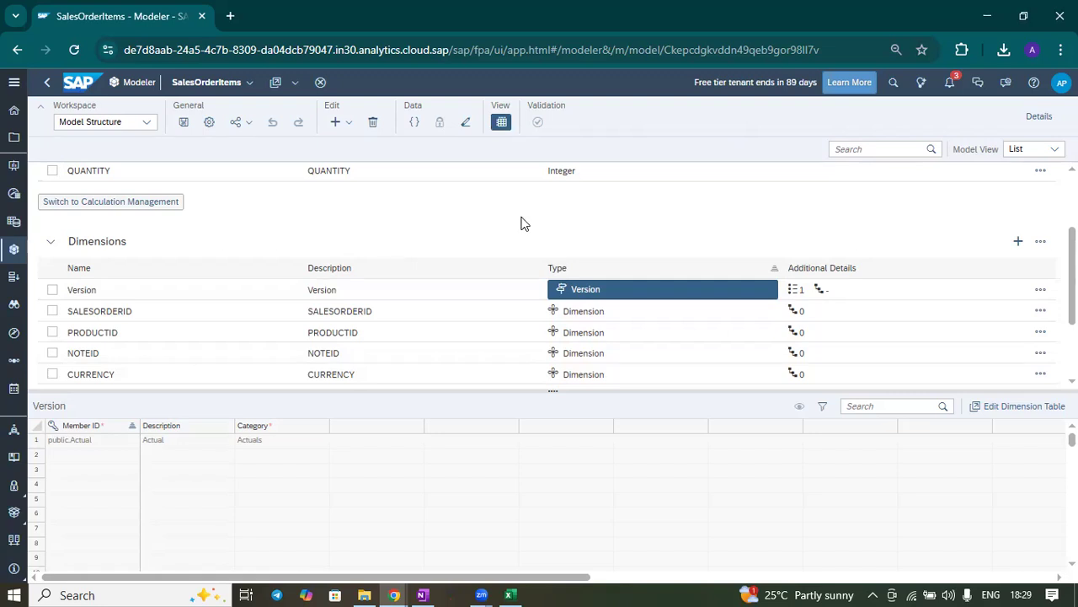
left_click(501, 124)
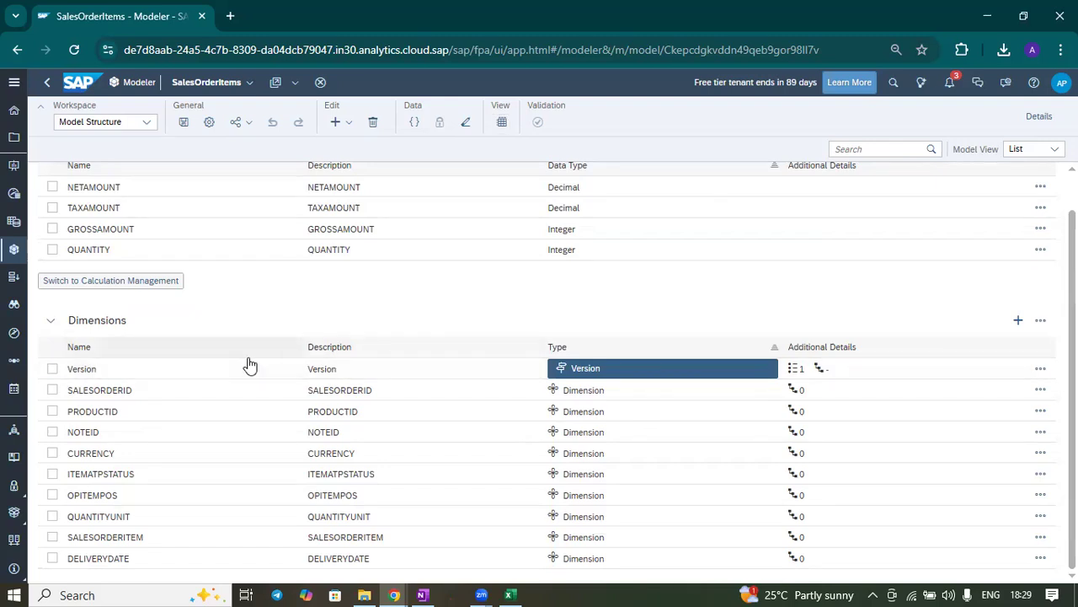
Step: With the Version dimension selected, browse the Data Foundation records for the Actual version, check the available public versions, and hide the preview
left_click(207, 373)
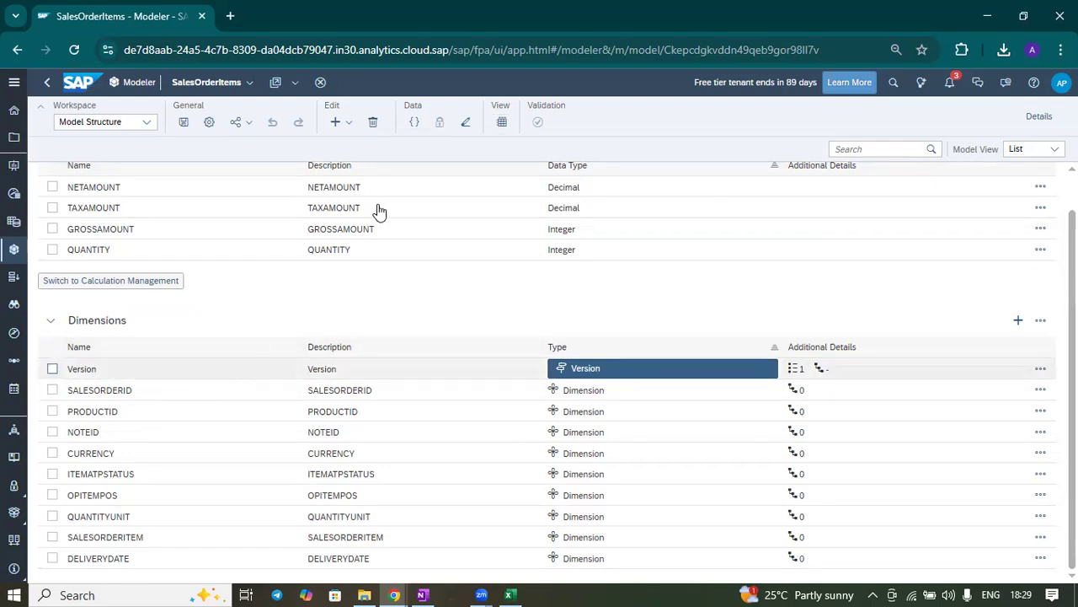
left_click(502, 124)
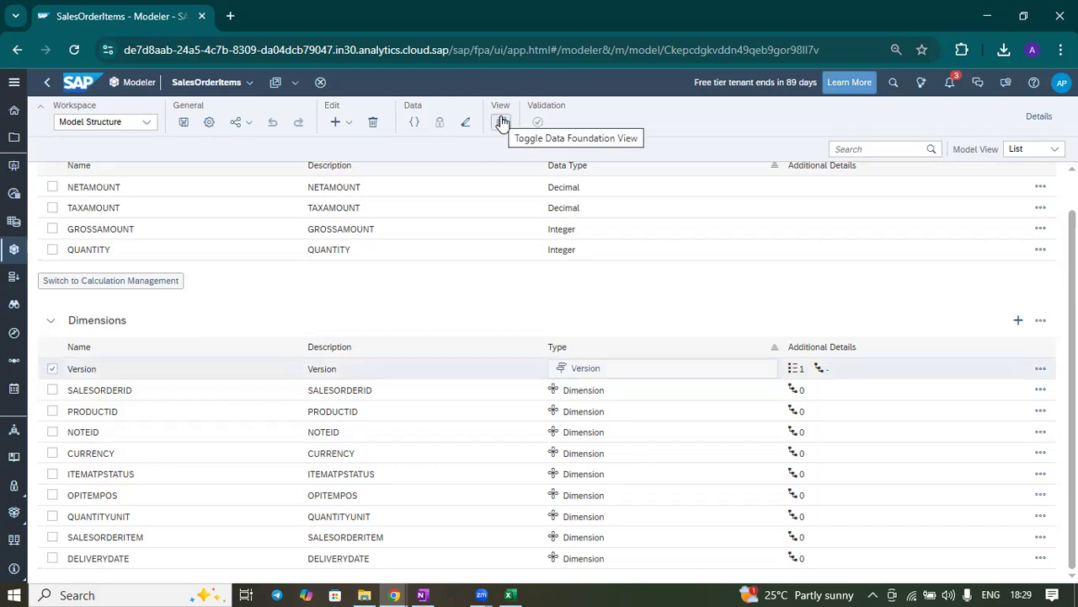
left_click(501, 124)
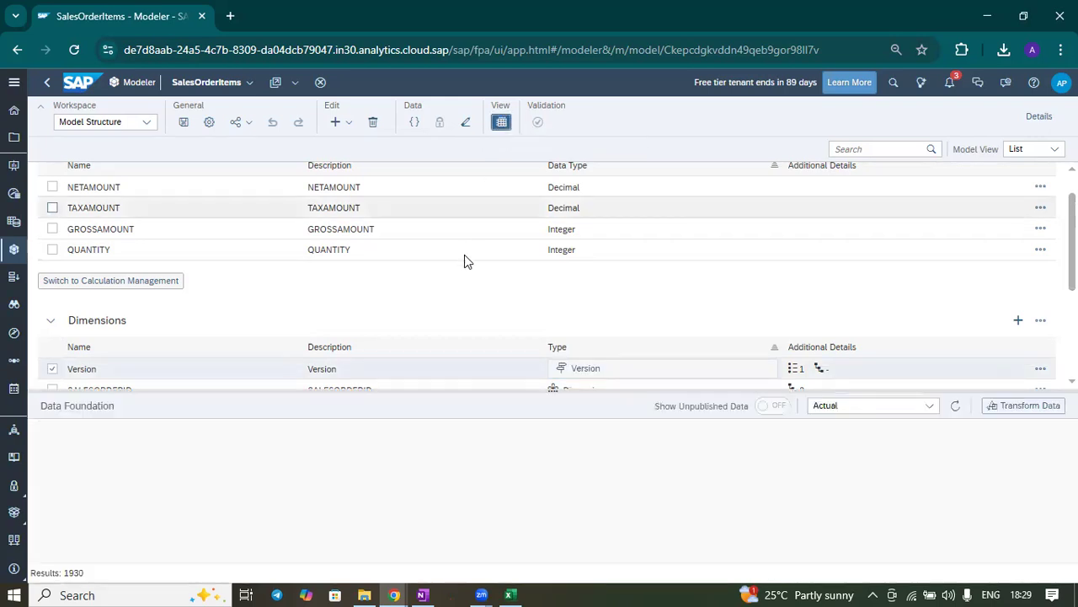
scroll(766, 455, "down", 5)
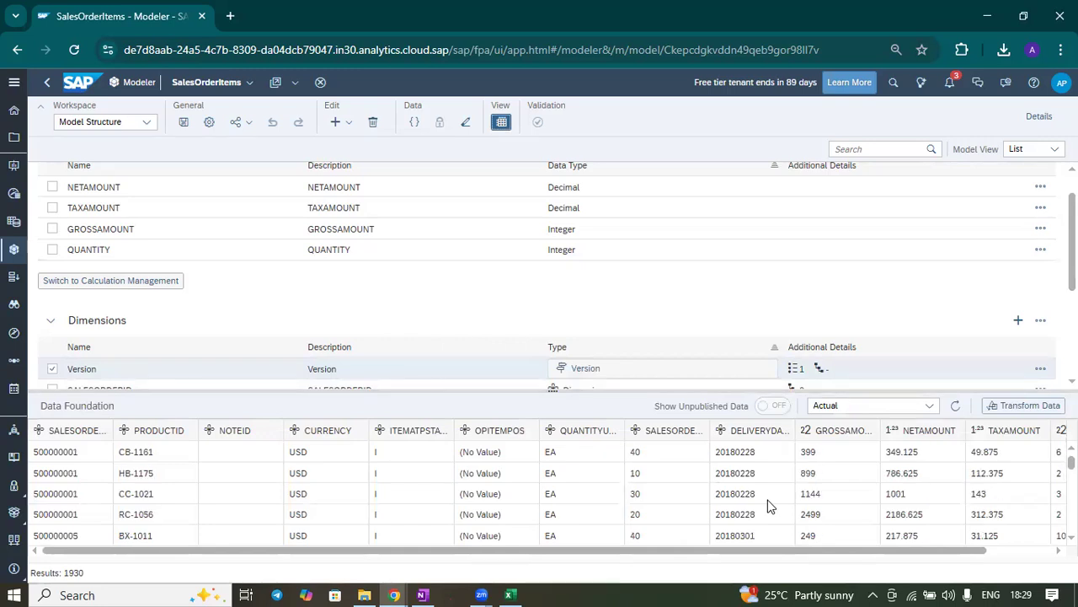
scroll(767, 505, "up", 5)
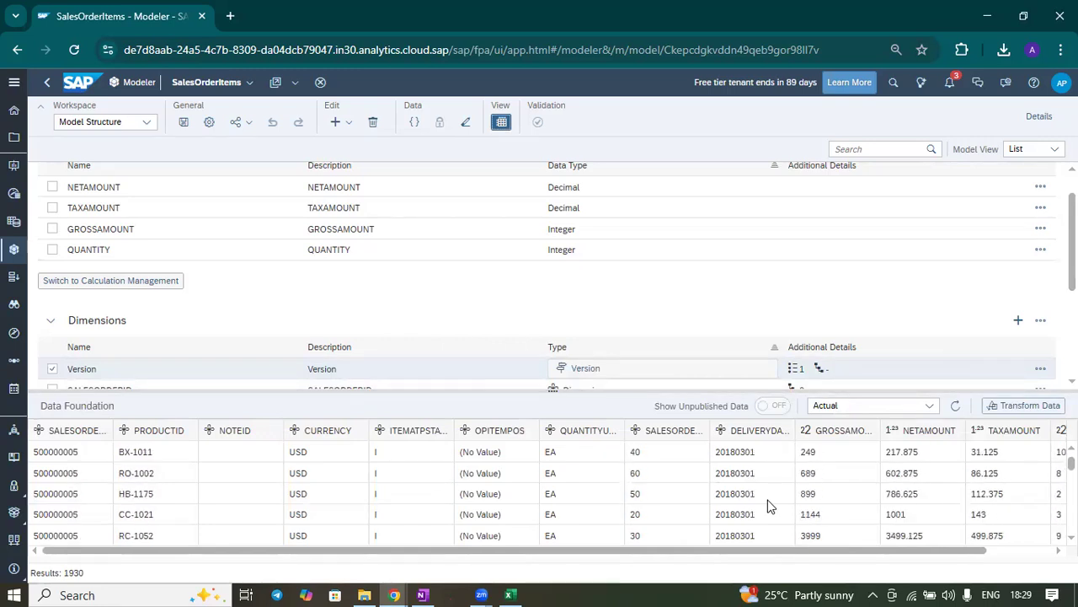
left_click(929, 408)
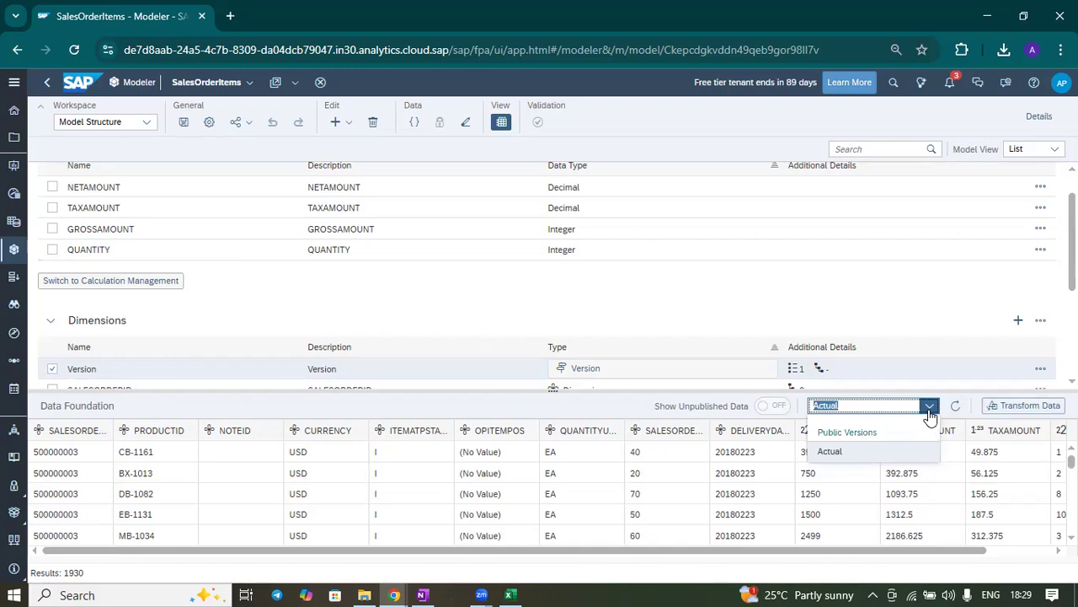
left_click(868, 452)
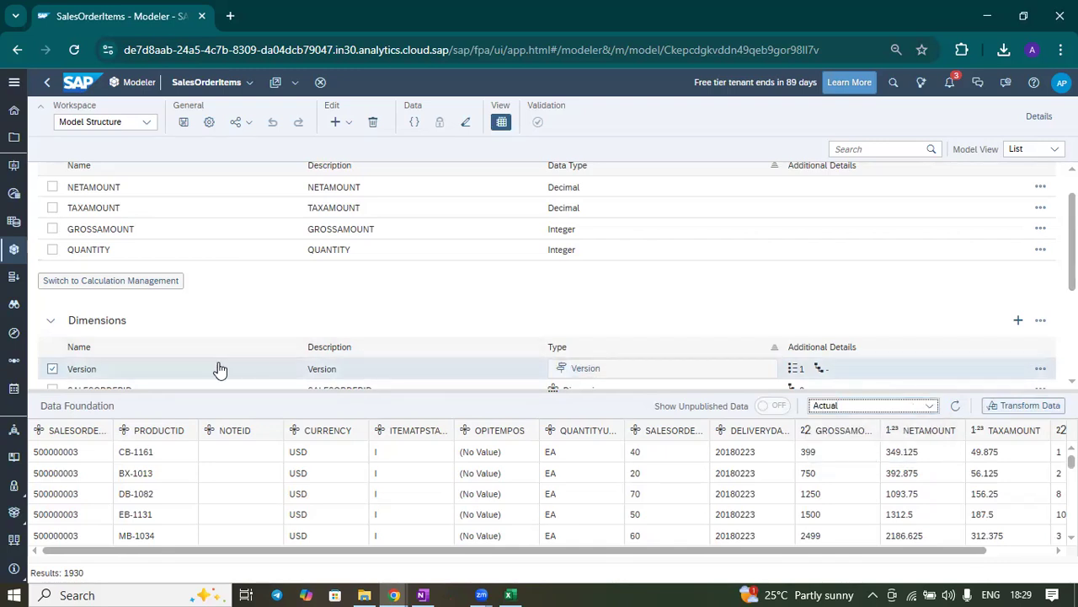
left_click(502, 122)
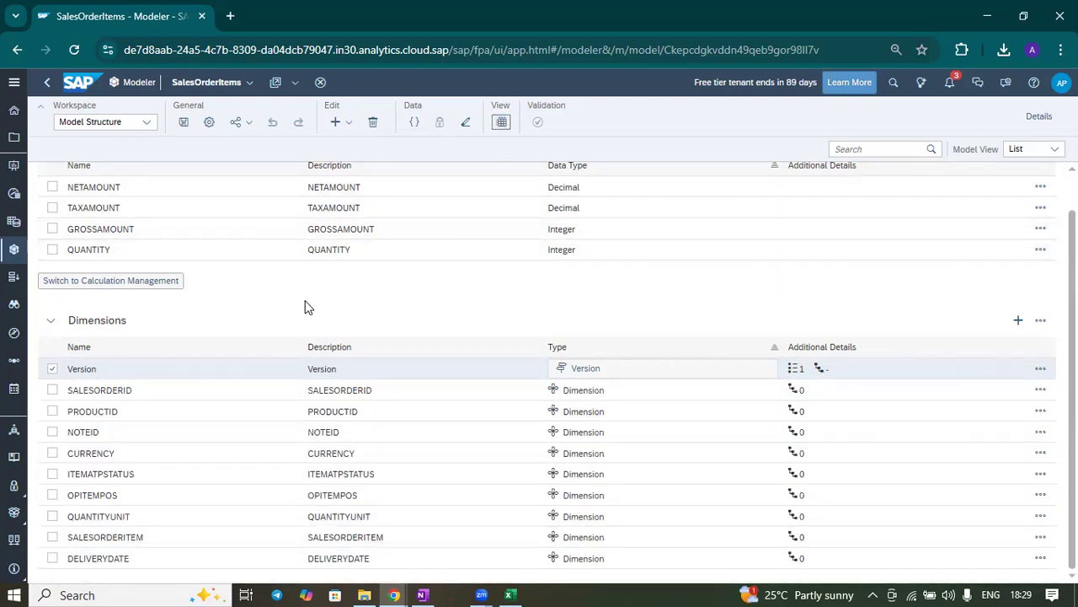
Step: Leave the model and open the personal folder under Public in Files that holds SalesOrderItems
scroll(308, 305, "up", 1)
left_click(15, 111)
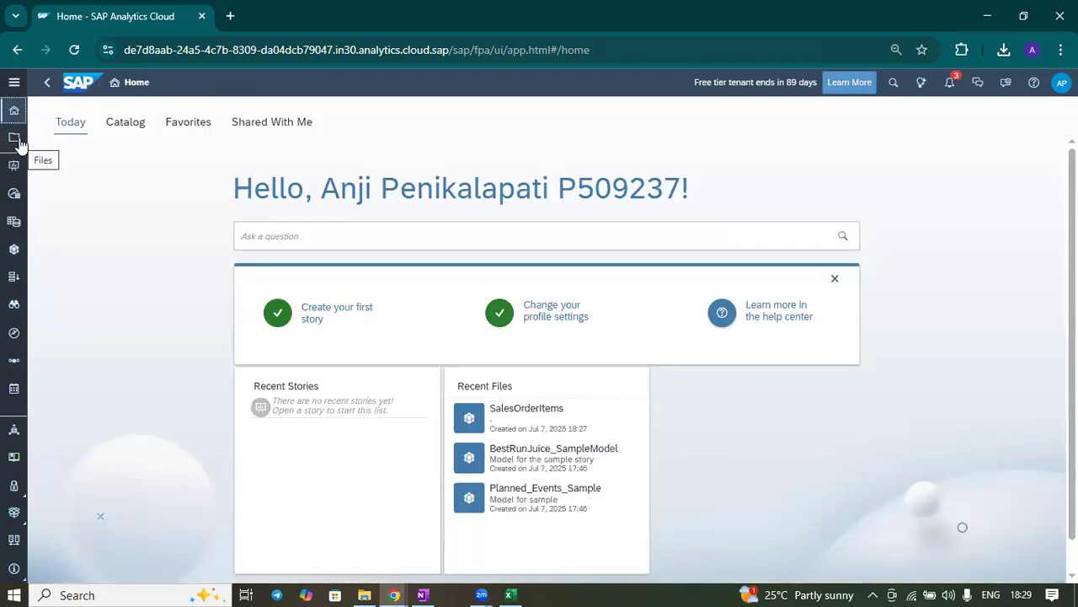
left_click(14, 139)
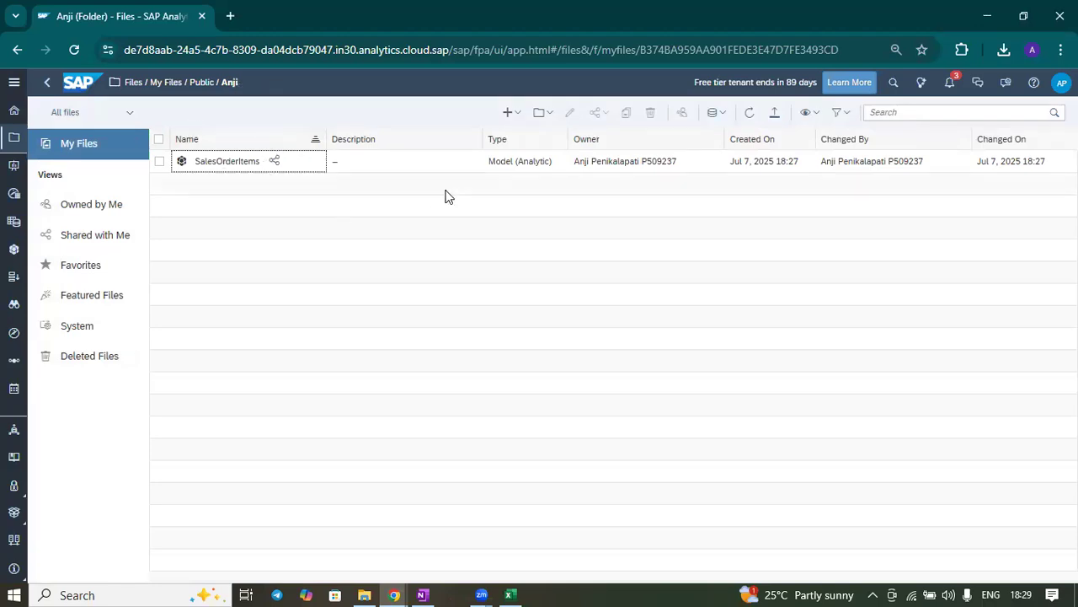
left_click(512, 114)
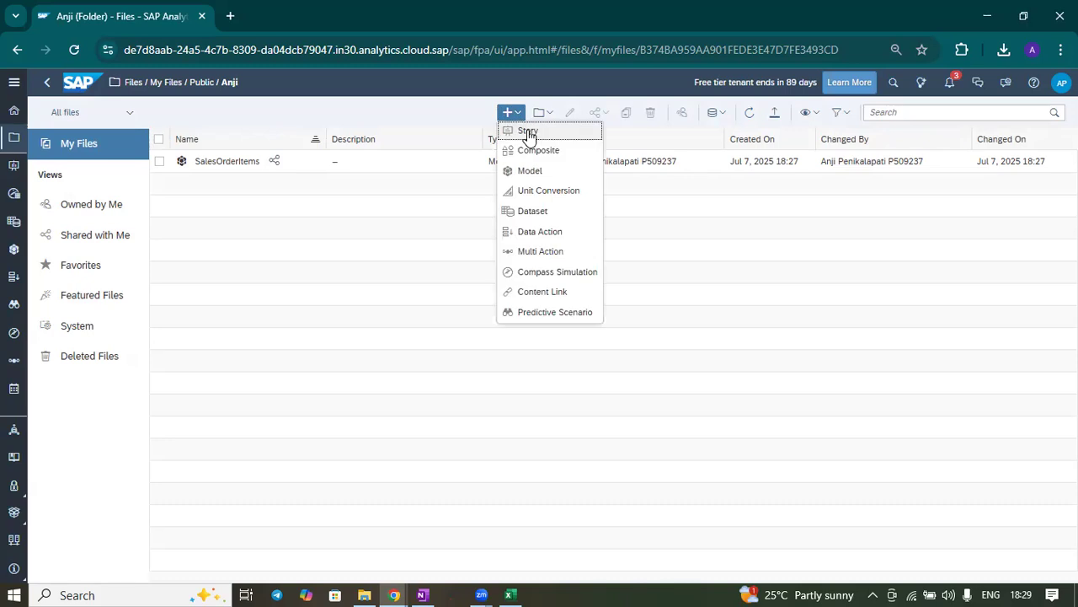
left_click(14, 82)
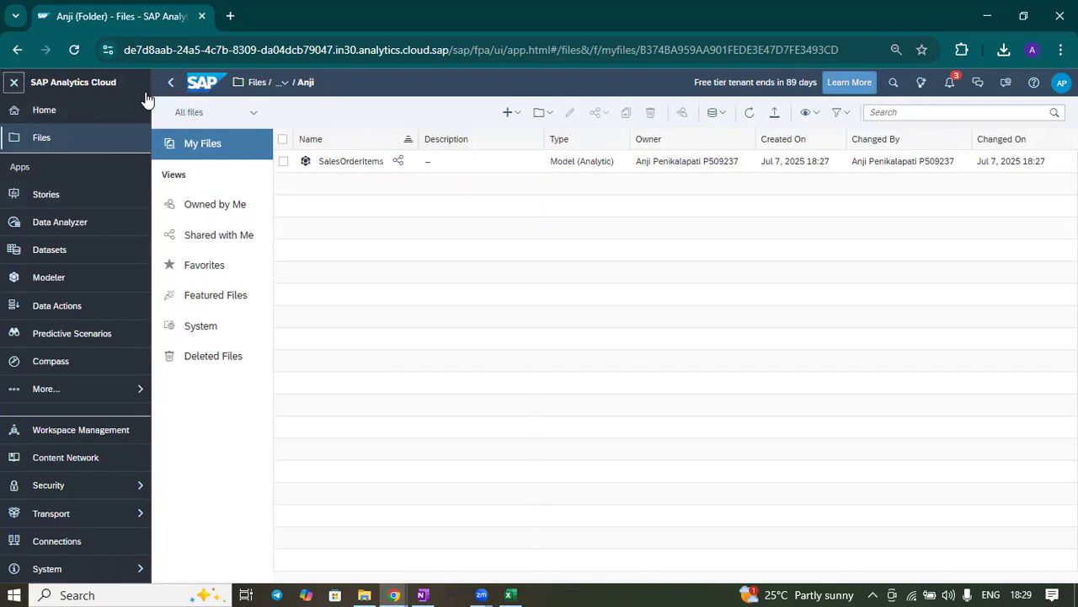
left_click(15, 85)
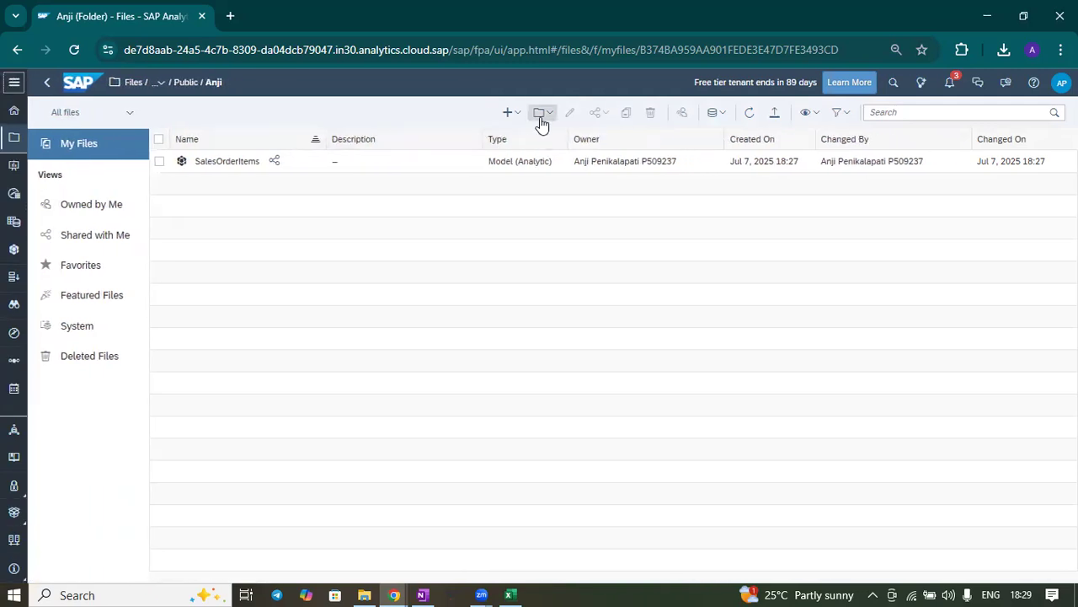
Step: Create a new story with a Responsive page
left_click(515, 114)
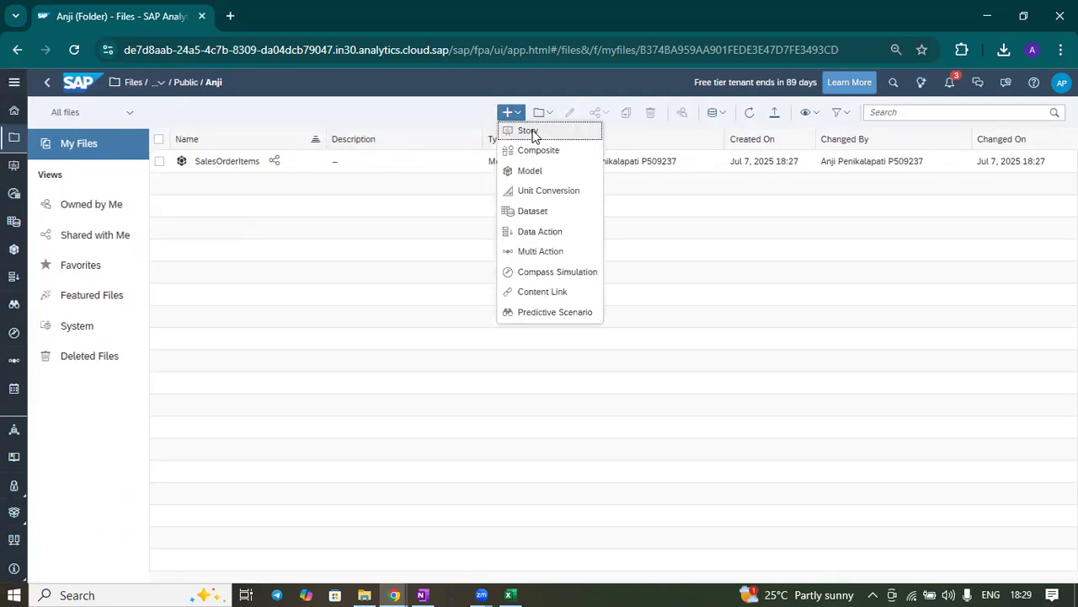
left_click(529, 133)
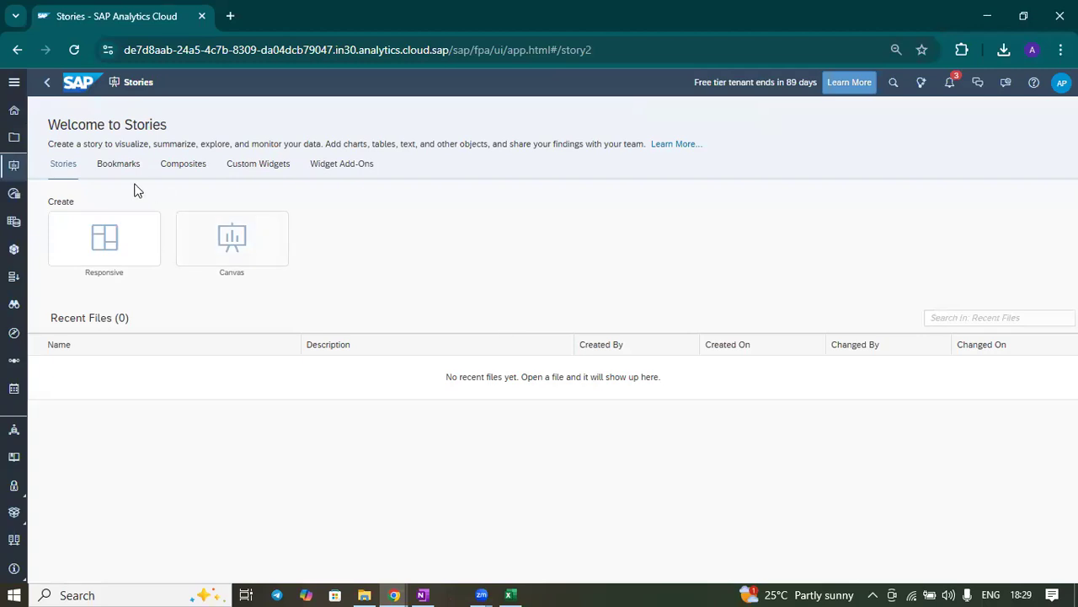
left_click(114, 241)
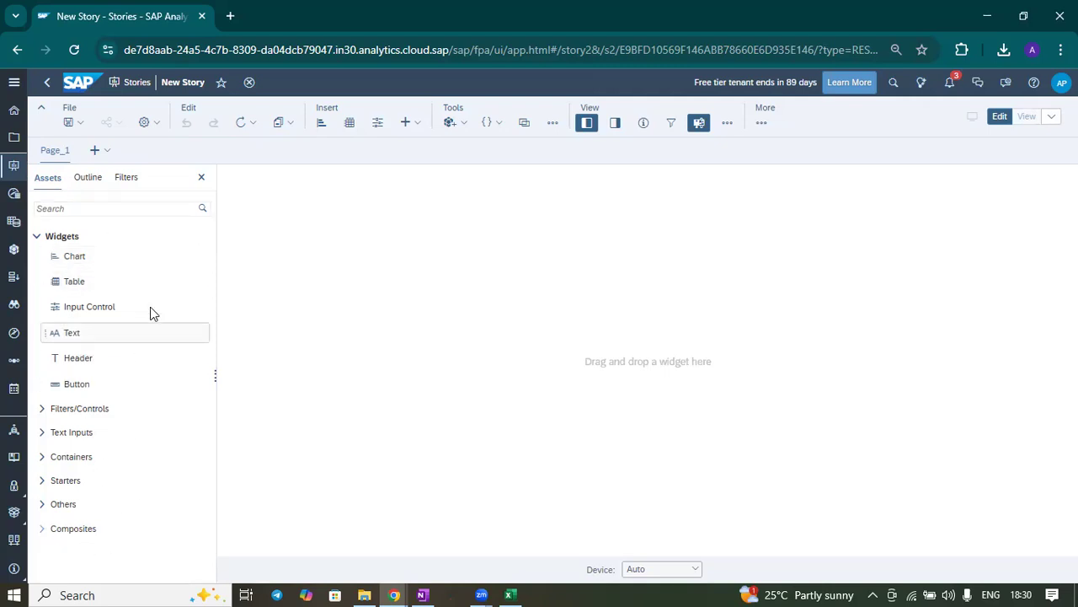
left_click_drag(74, 250, 564, 234)
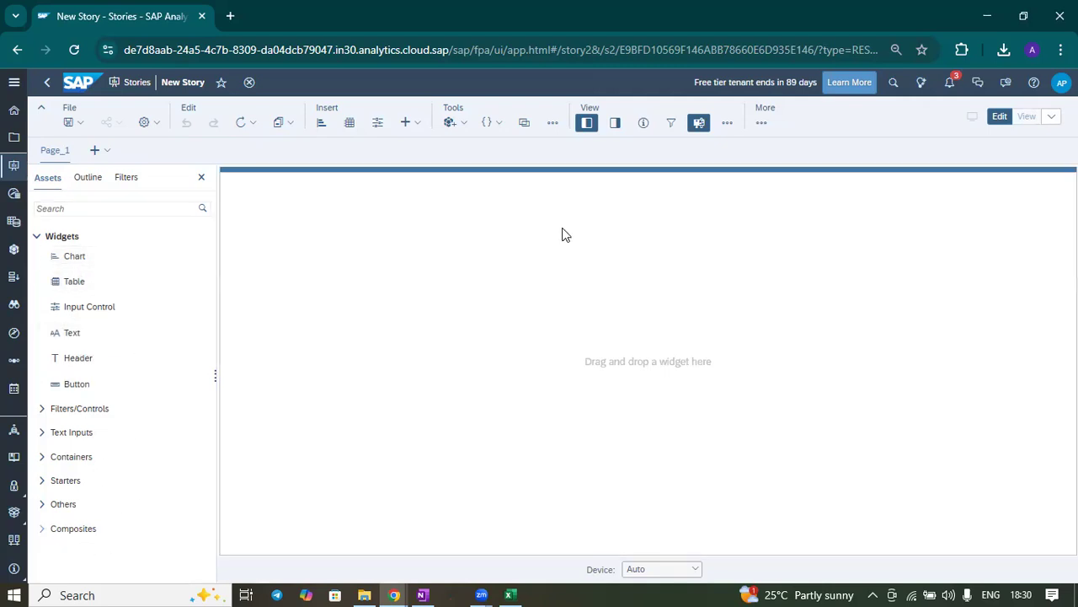
left_click_drag(520, 360, 398, 246)
left_click_drag(556, 350, 585, 126)
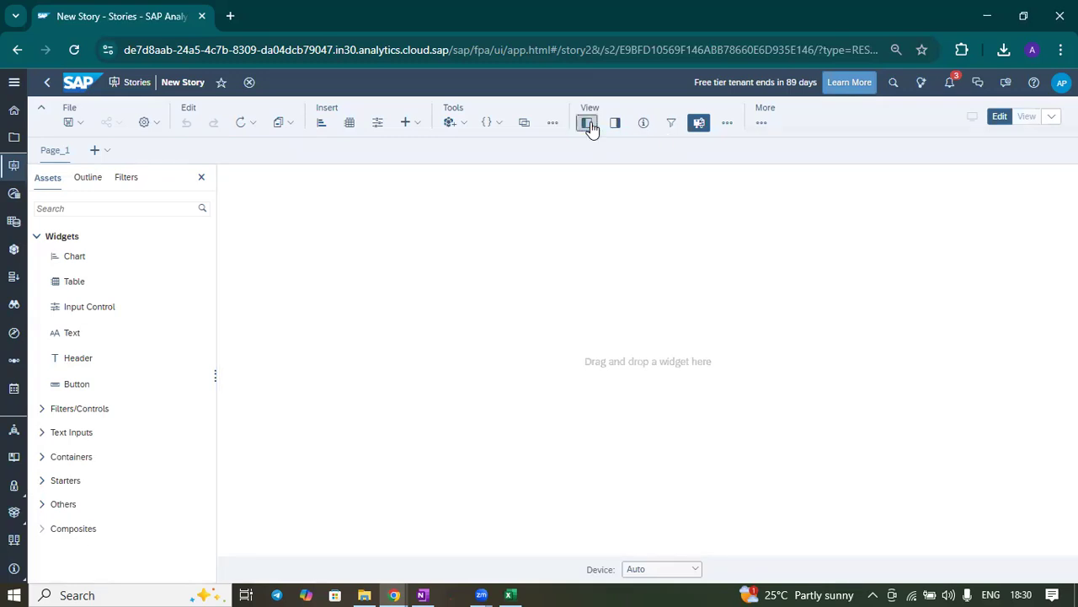
left_click(588, 124)
left_click(588, 123)
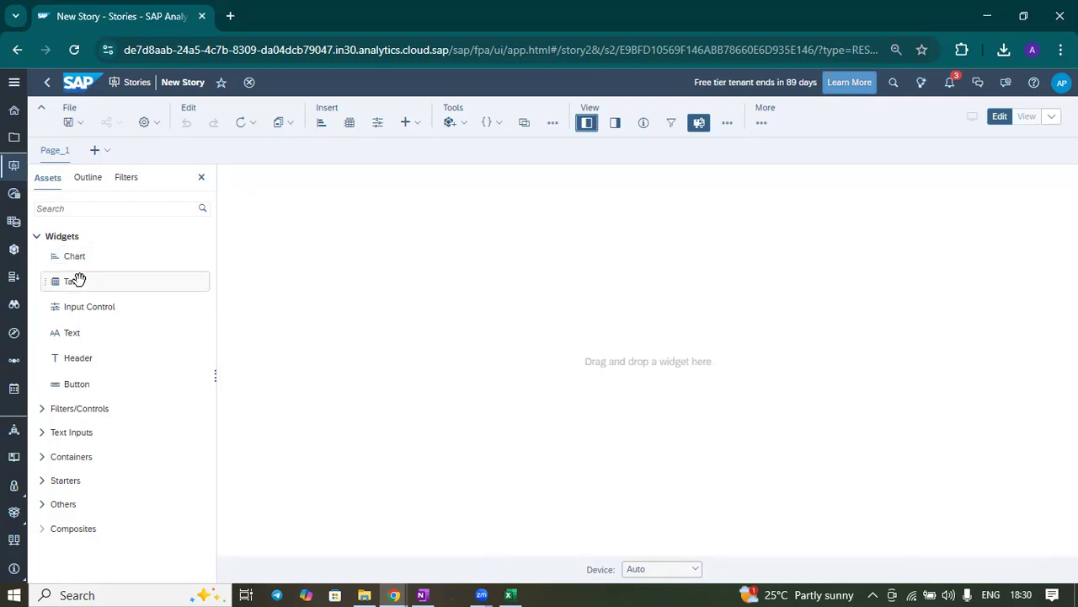
Step: Insert a table based on the SalesOrderItems model from the personal folder under Public and place it in the page's upper-left corner
left_click_drag(77, 283, 261, 207)
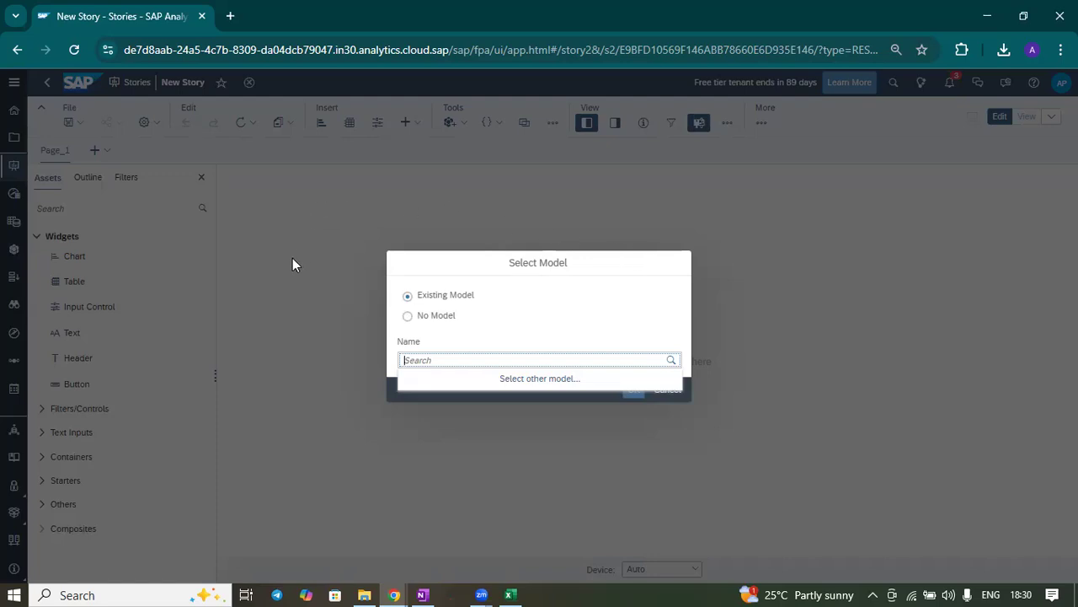
left_click(544, 378)
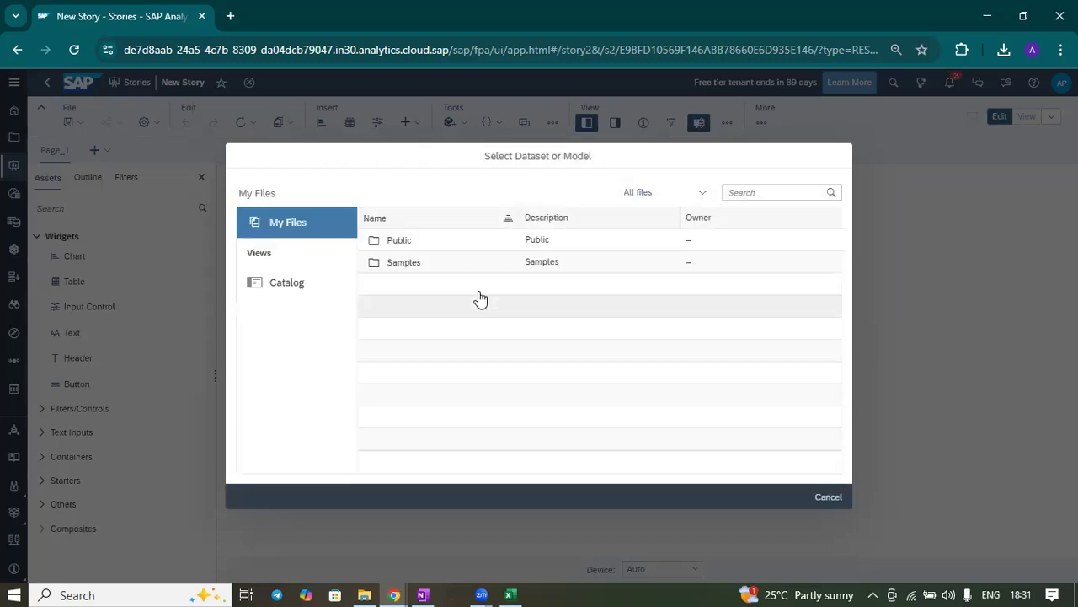
left_click(403, 241)
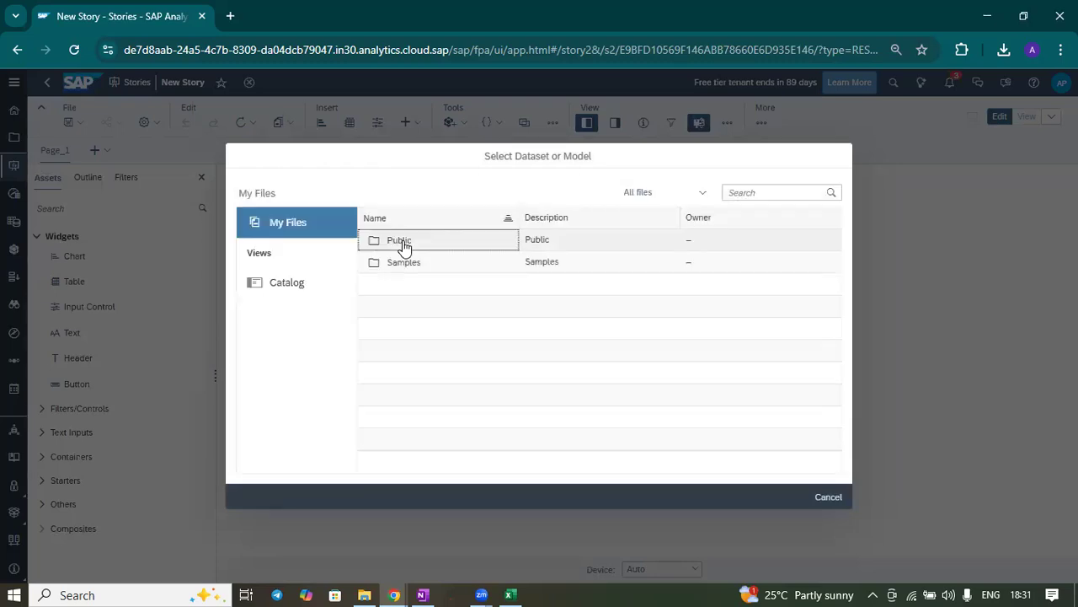
left_click(402, 240)
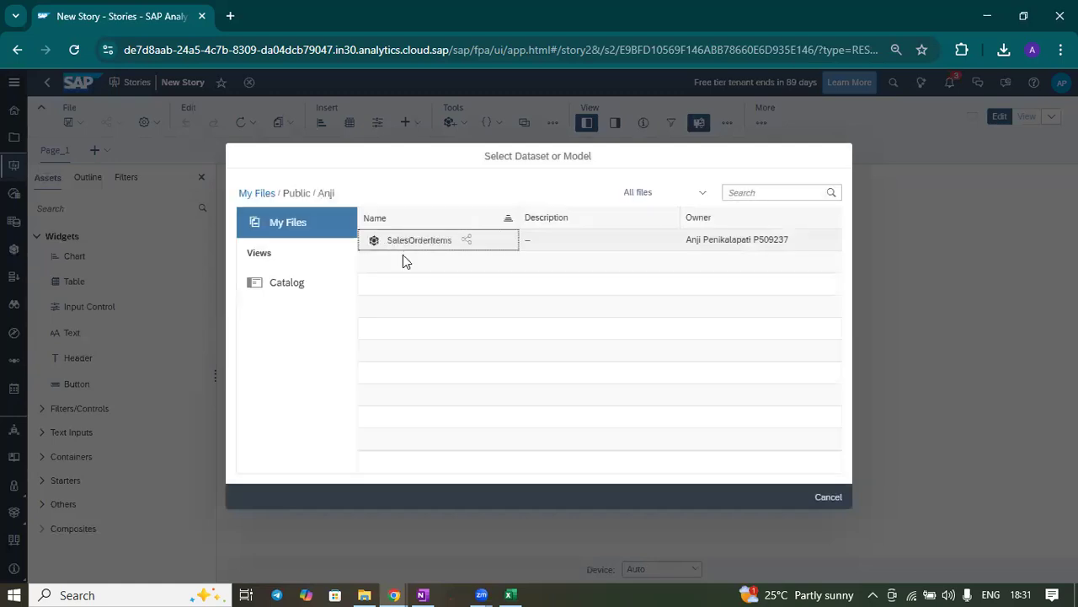
left_click(420, 240)
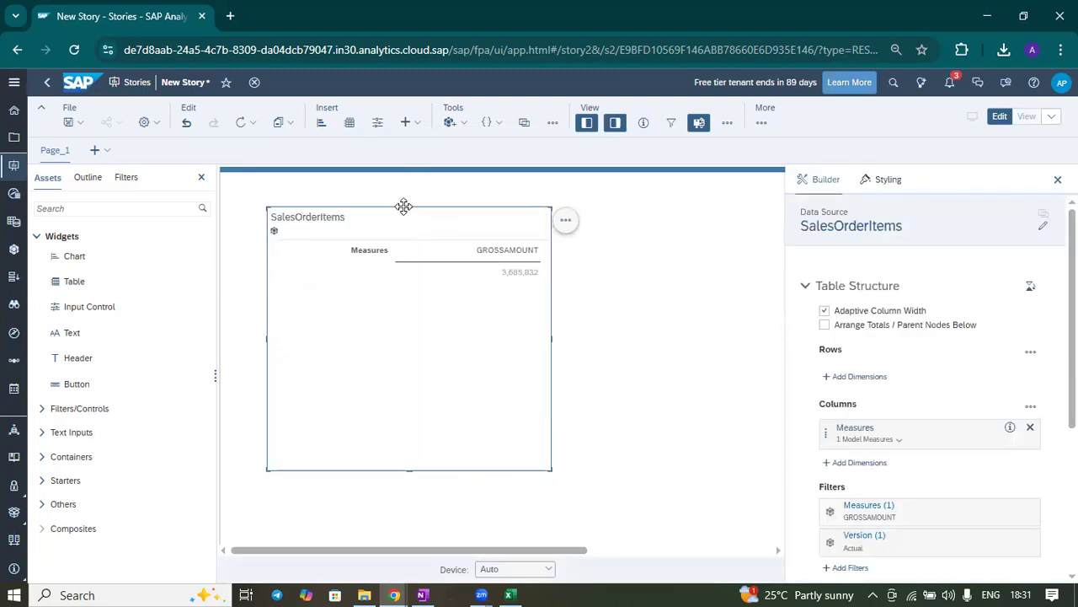
left_click_drag(408, 210, 363, 176)
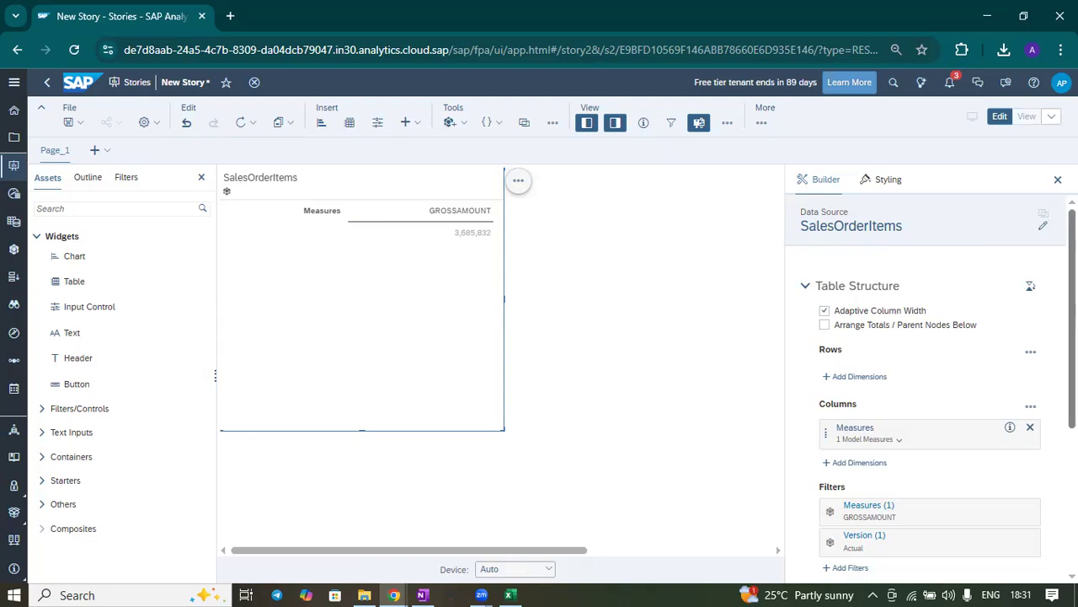
Step: Set the table's Measures filter to all members and widen the table to fit the four measure columns
scroll(931, 392, "down", 1)
scroll(845, 358, "up", 2)
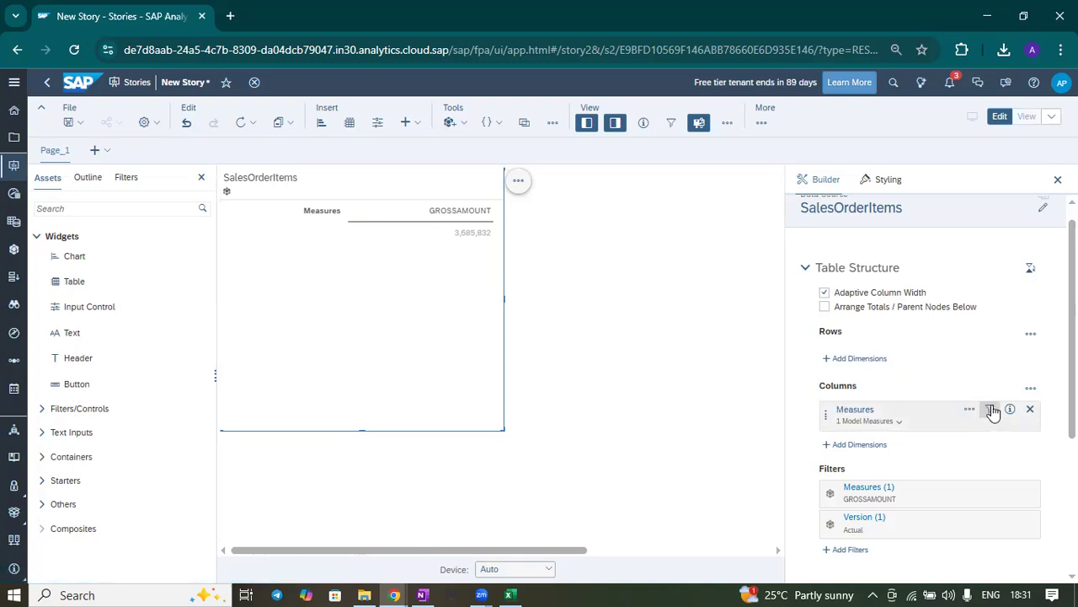
left_click(992, 410)
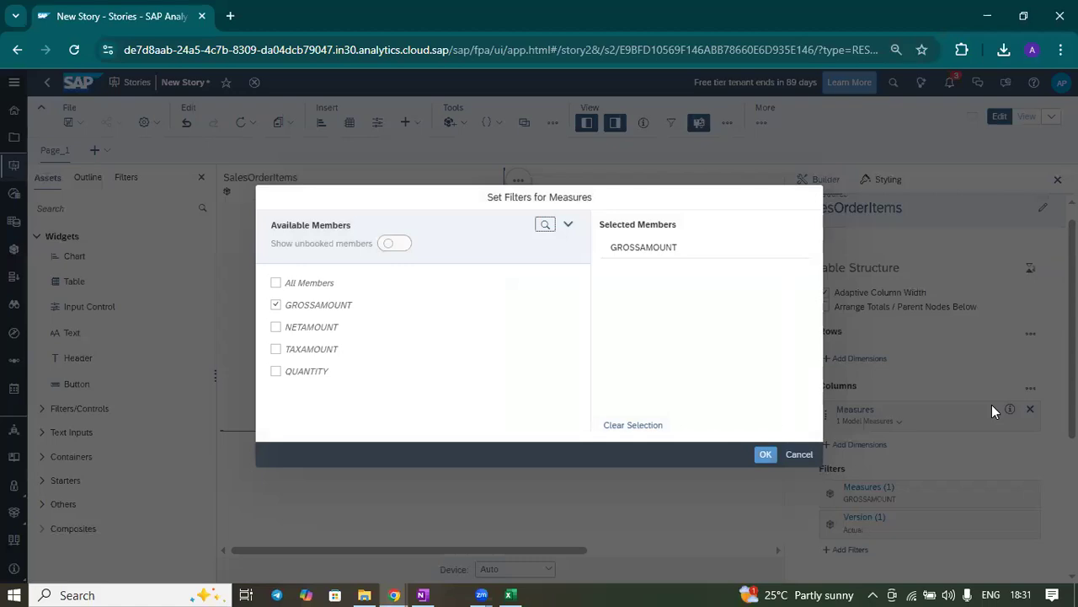
left_click(277, 329)
left_click(276, 349)
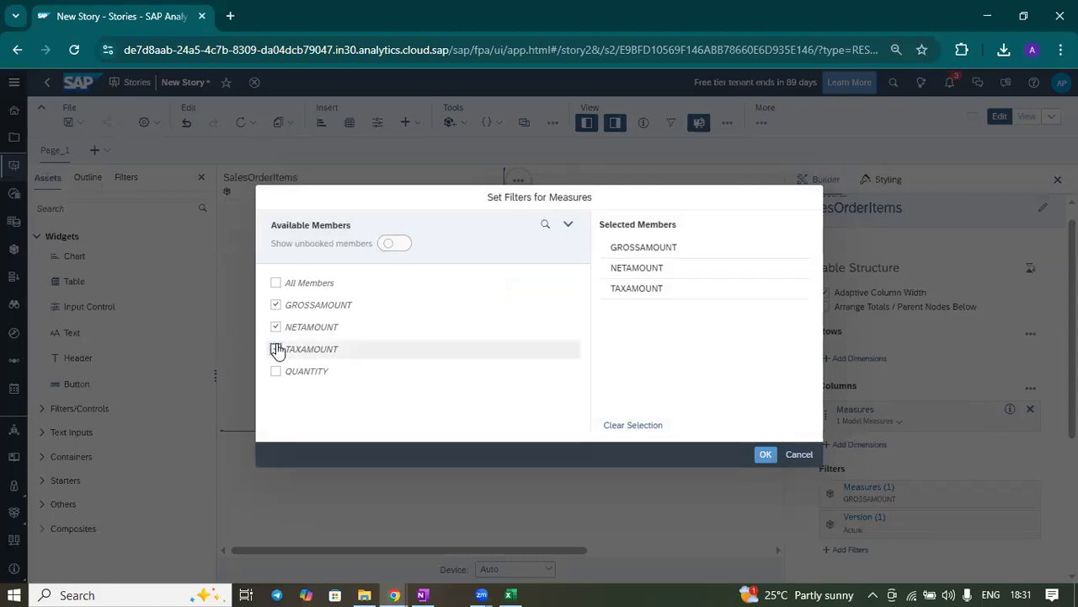
left_click(276, 283)
left_click(765, 455)
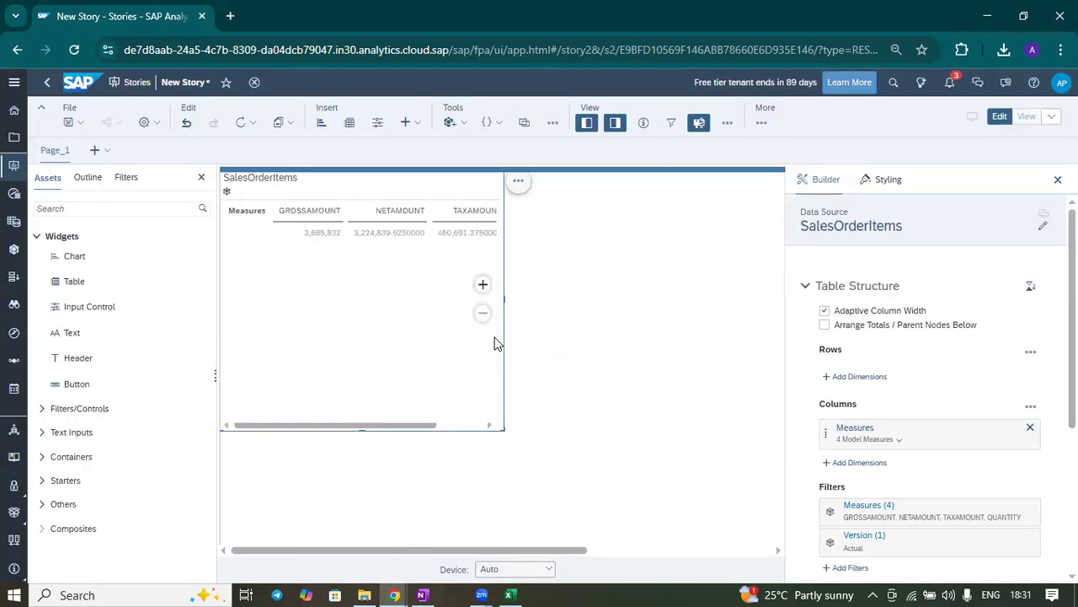
left_click_drag(504, 296, 784, 295)
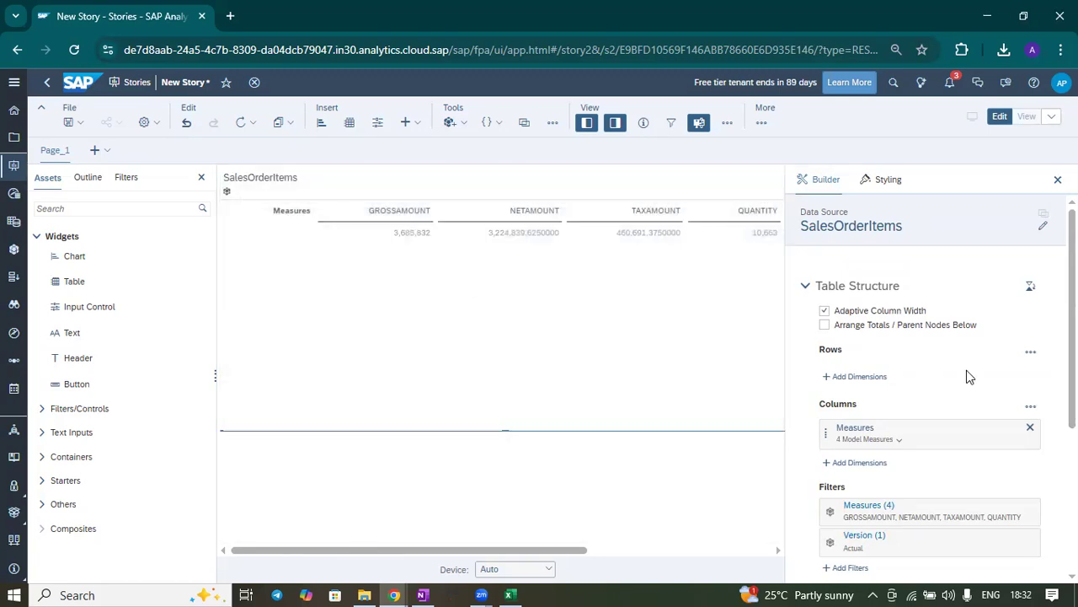
Step: Add the PRODUCTID dimension to the table's rows
left_click(856, 379)
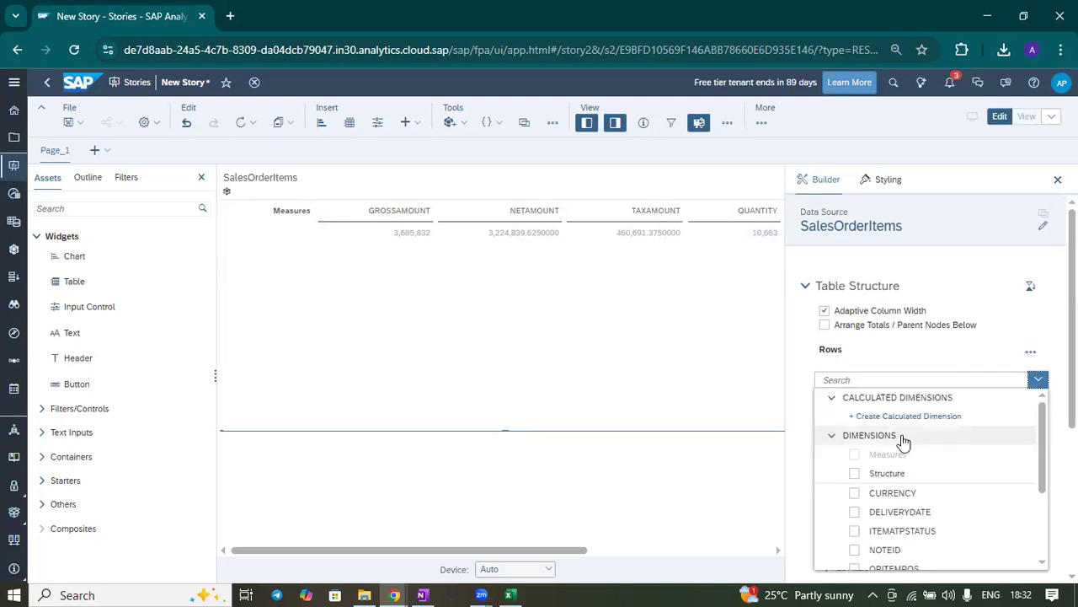
scroll(961, 539, "down", 3)
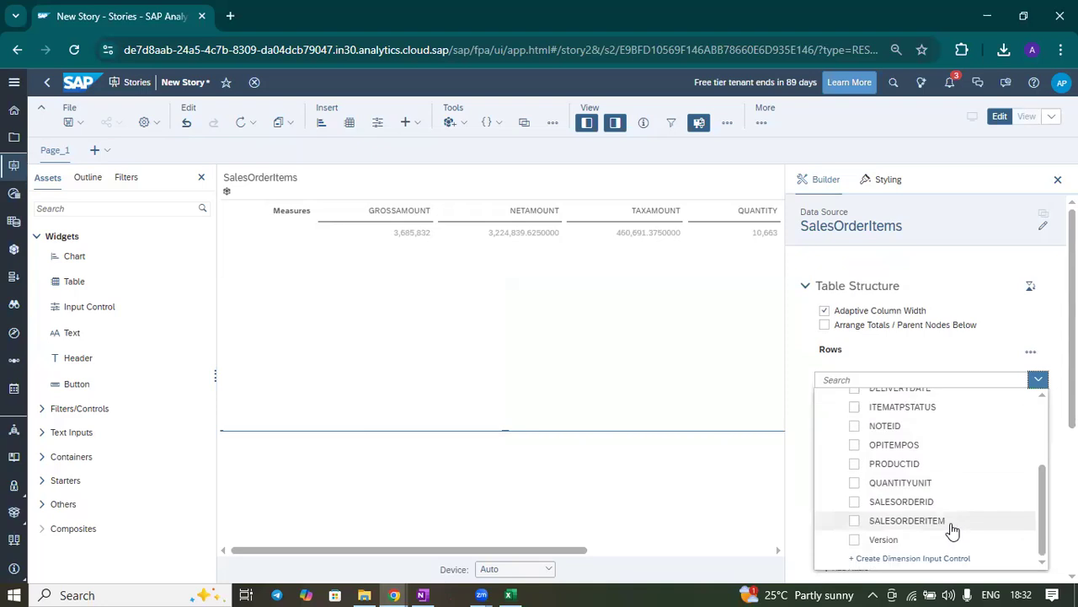
left_click(854, 465)
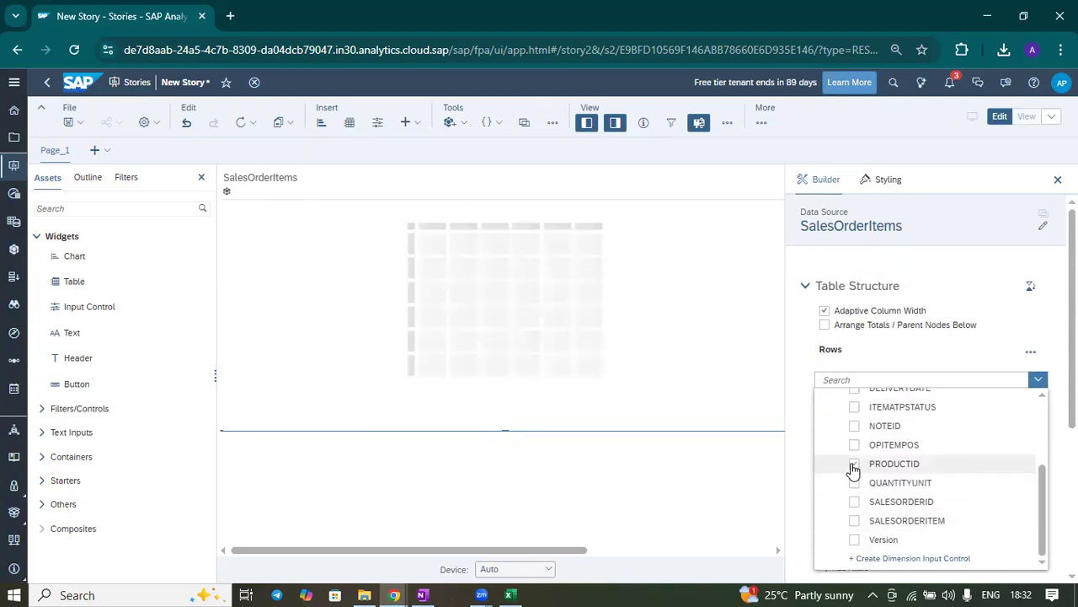
left_click(620, 465)
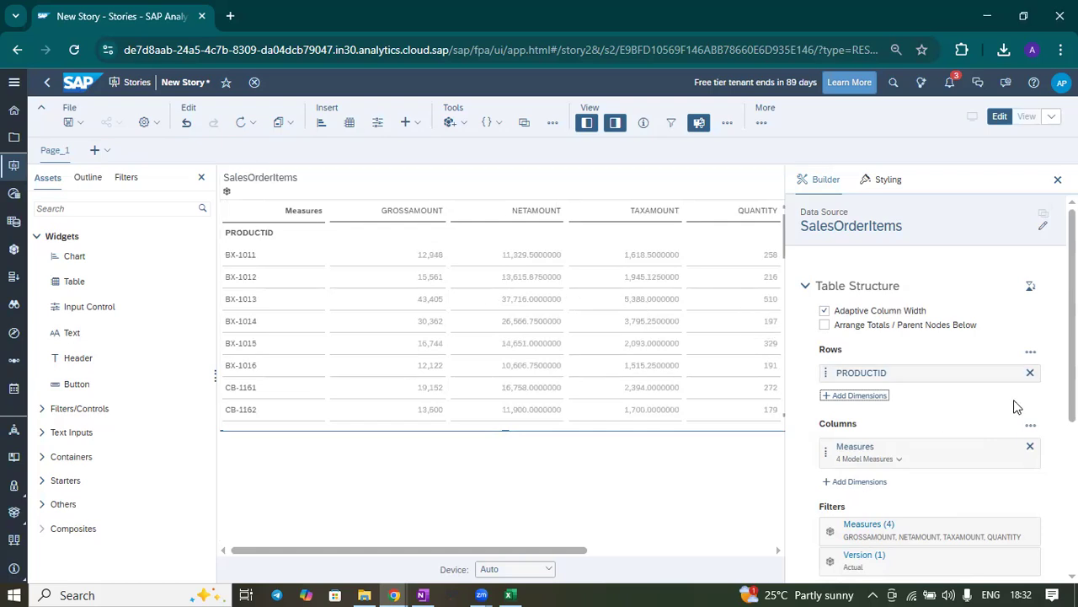
Step: Add the Version dimension to the table's columns and place it above Measures
left_click(851, 484)
scroll(889, 526, "down", 3)
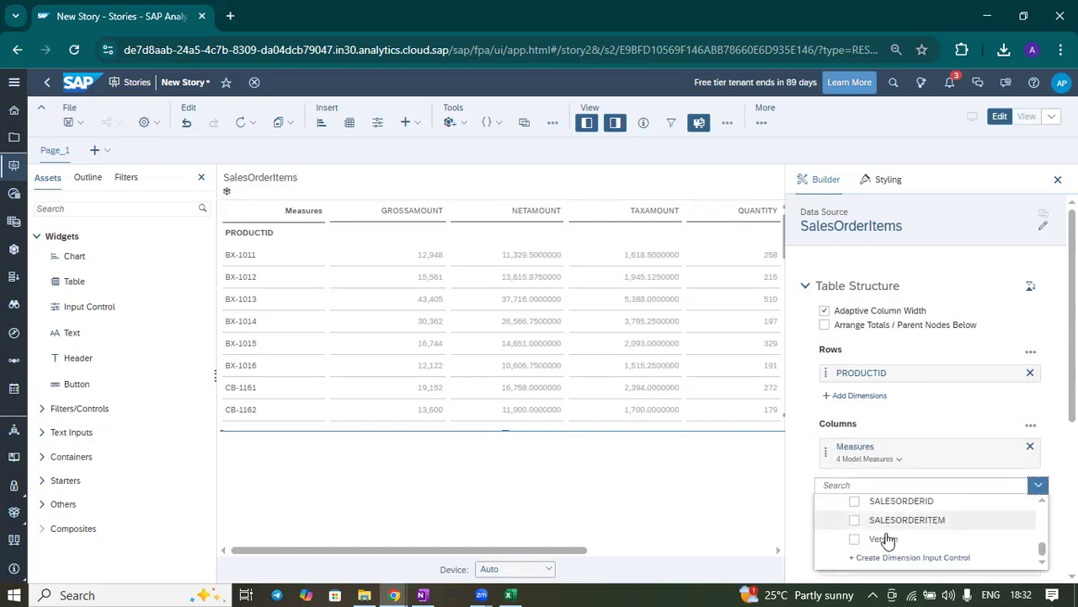
left_click(882, 539)
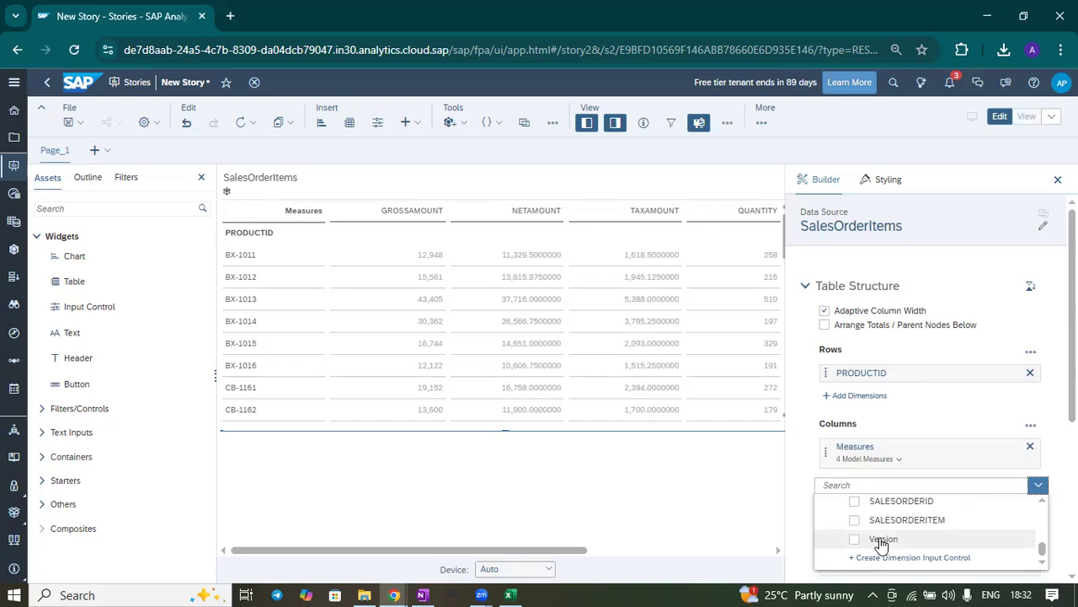
left_click(493, 472)
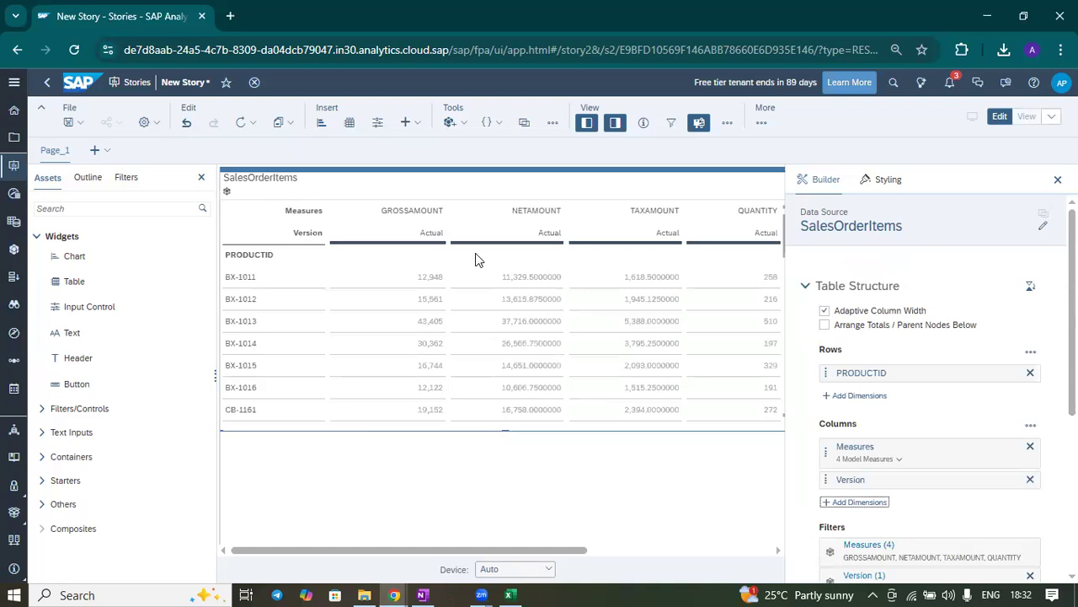
left_click_drag(880, 478, 882, 449)
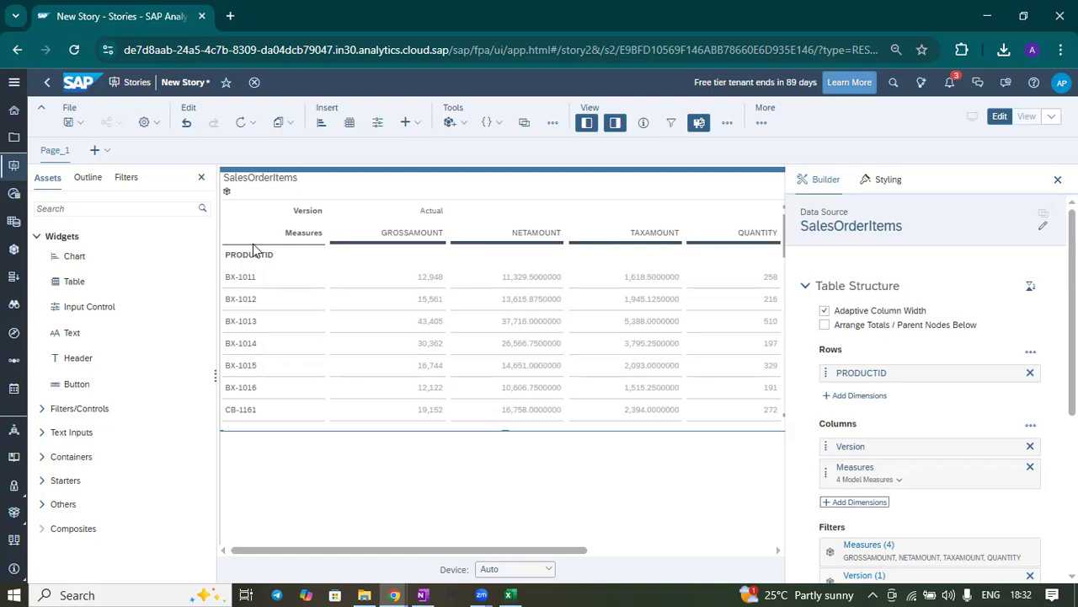
Step: Reduce the table's height and insert a chart widget in the free space below it
left_click_drag(505, 431, 514, 384)
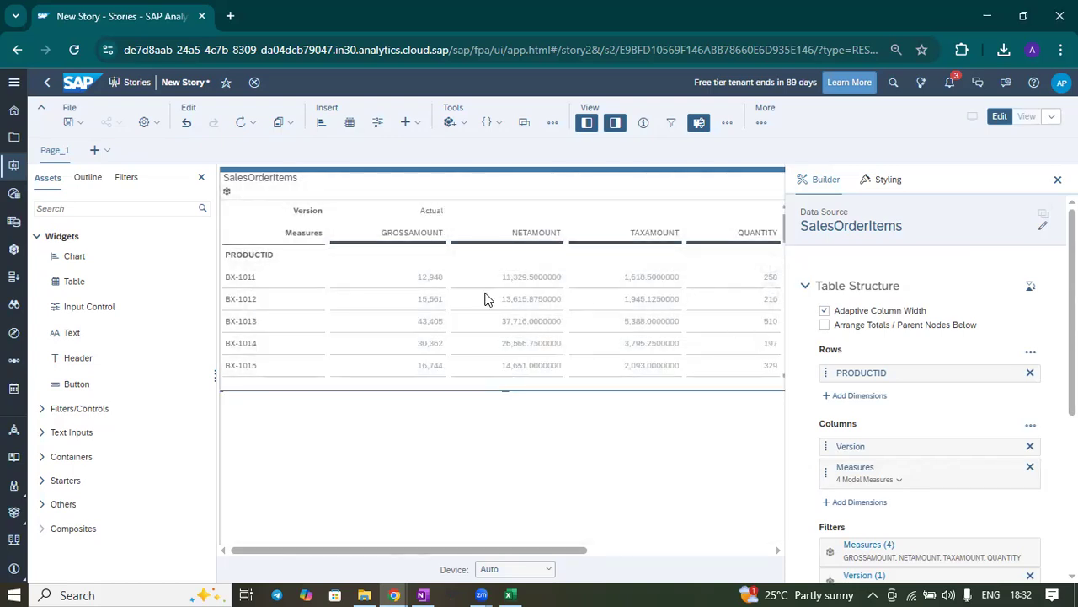
left_click(352, 421)
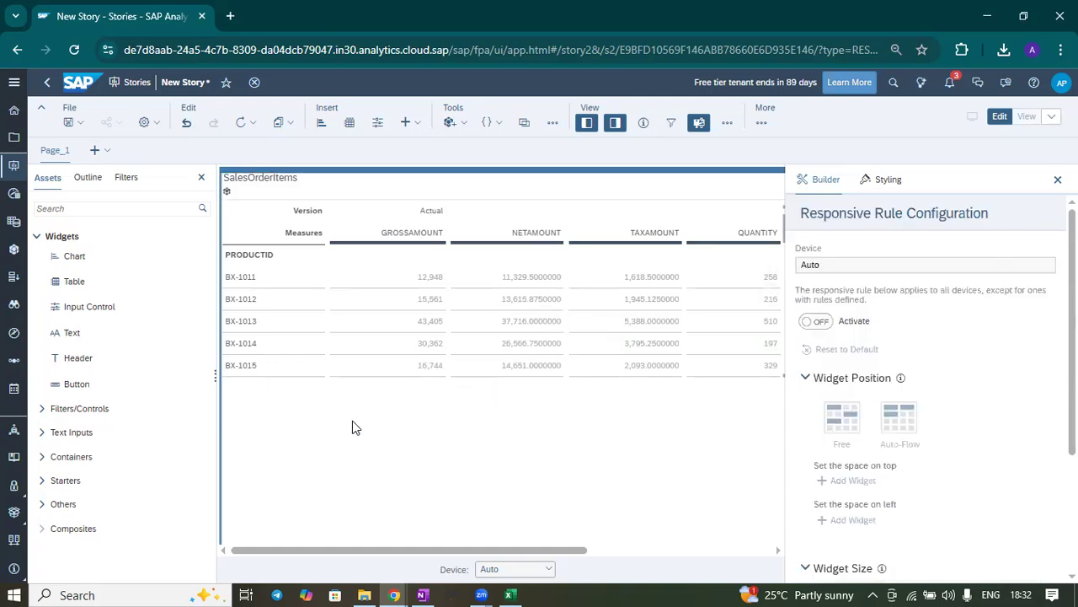
left_click_drag(75, 256, 303, 415)
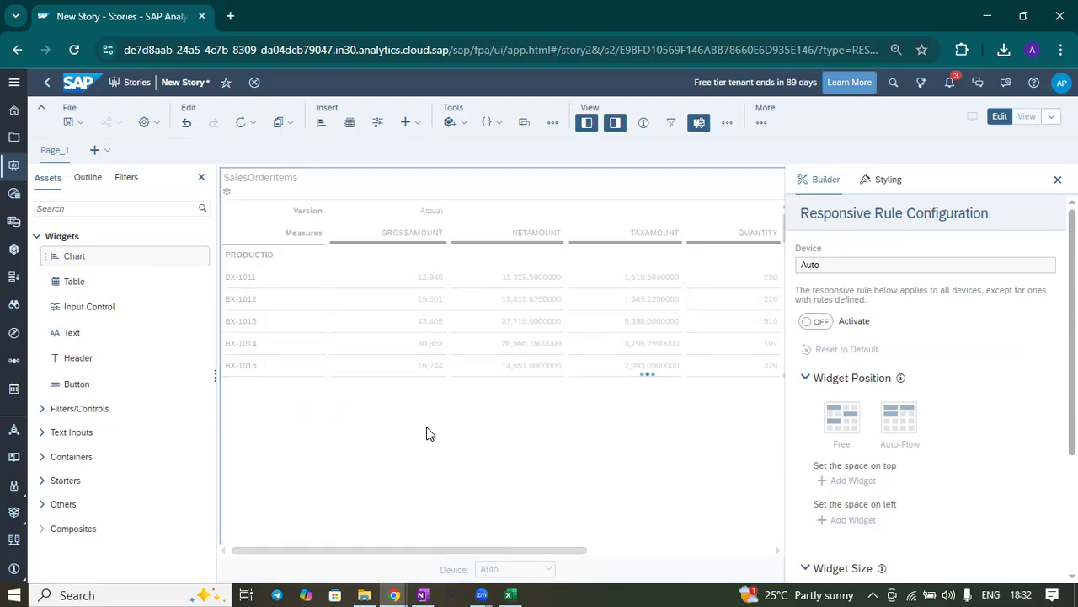
left_click(380, 380)
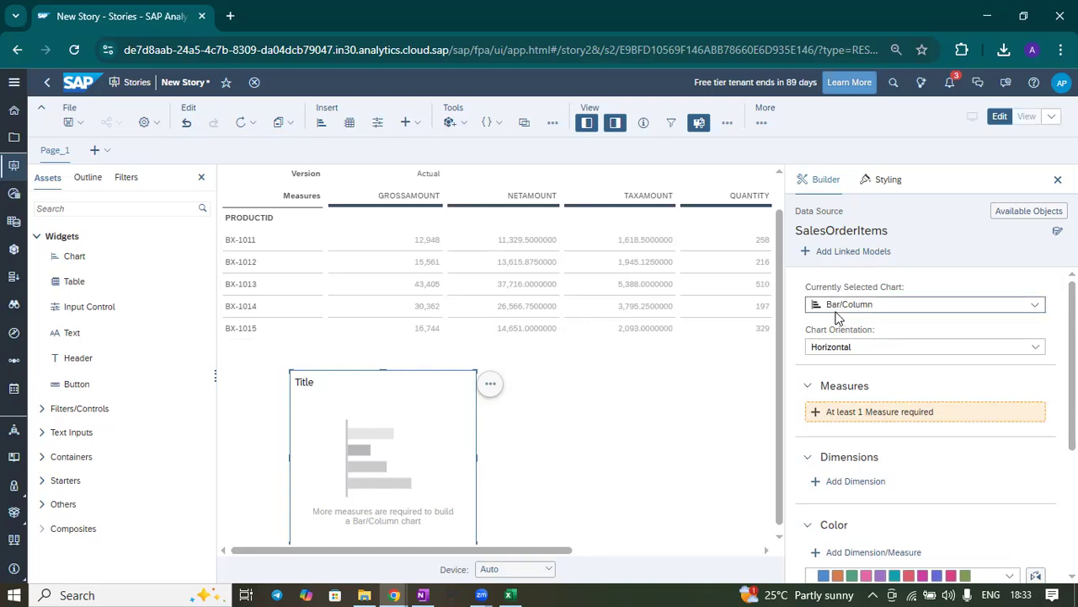
Step: Change the new chart's type to Pie and move it to the page's left edge directly beneath the table
left_click(1037, 308)
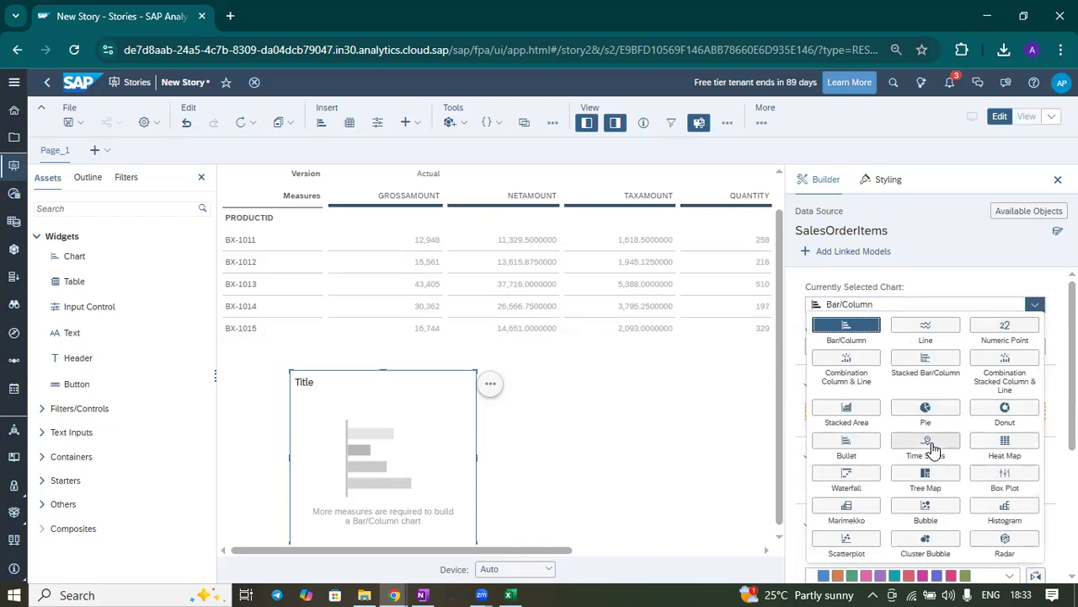
scroll(926, 442, "down", 3)
scroll(934, 450, "up", 3)
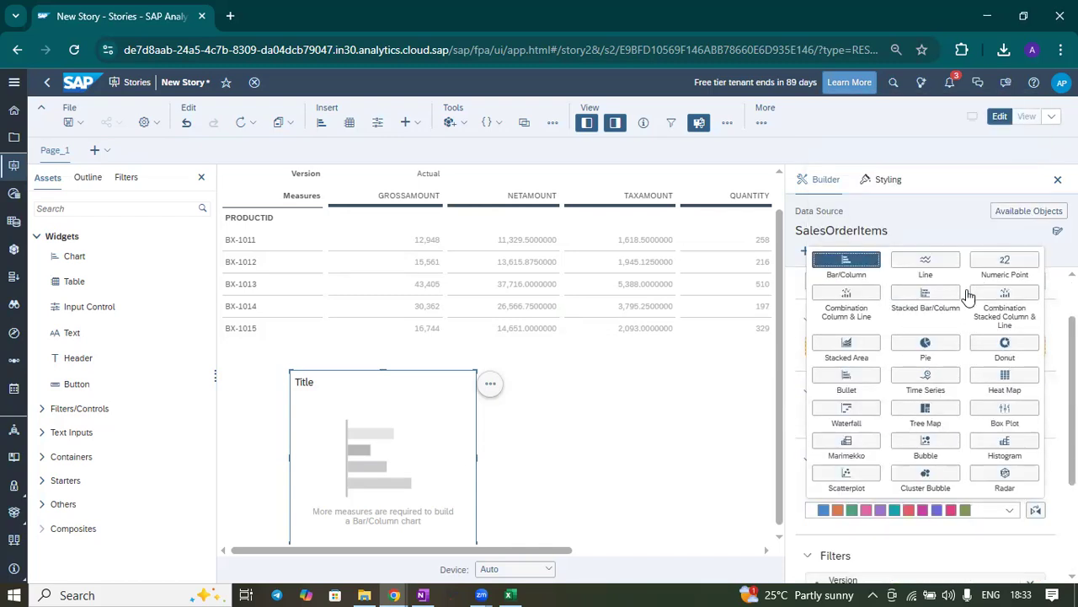
left_click(927, 345)
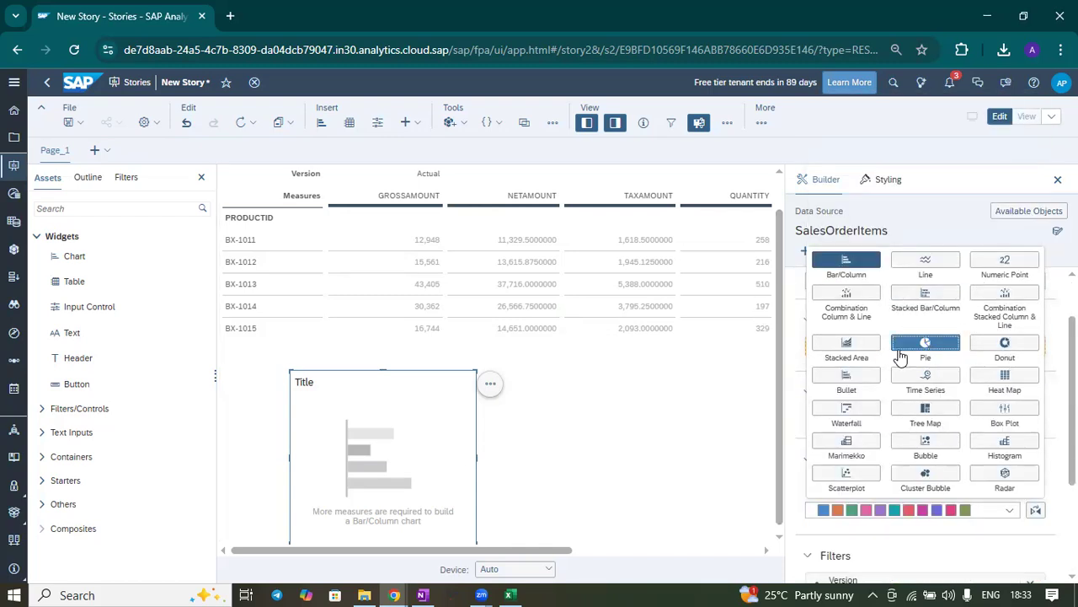
left_click(385, 381)
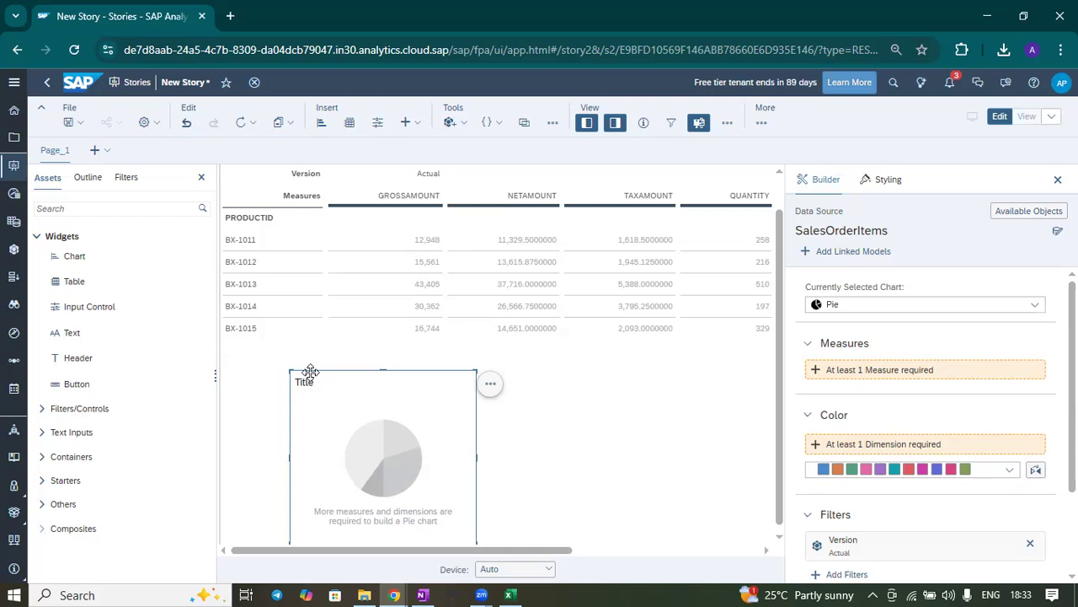
left_click_drag(296, 366, 230, 351)
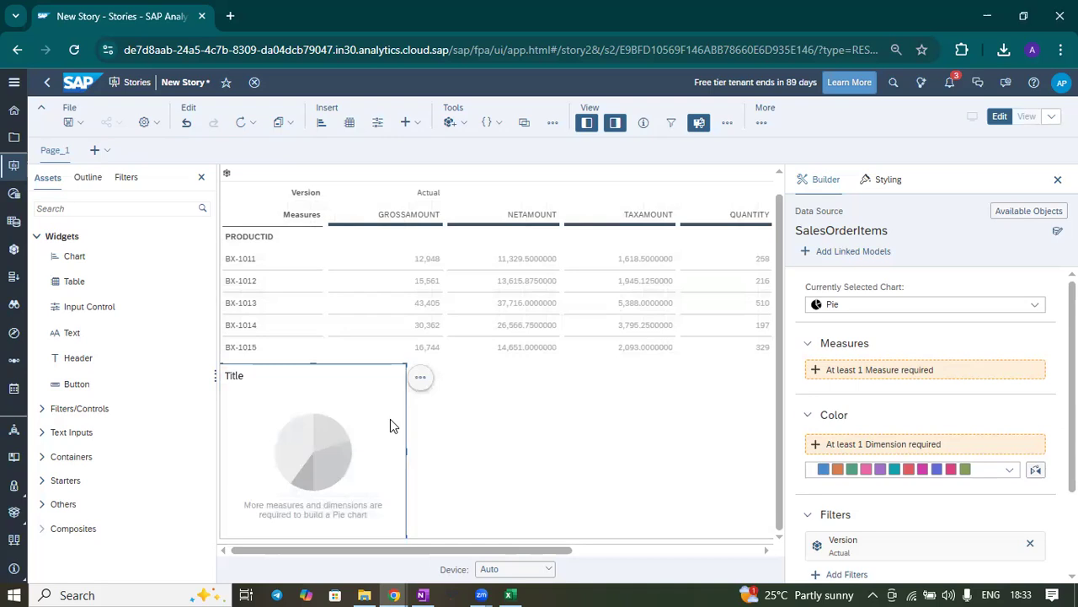
Step: Add GROSSAMOUNT as the pie chart's measure and look through its remaining color and filter settings
left_click(824, 373)
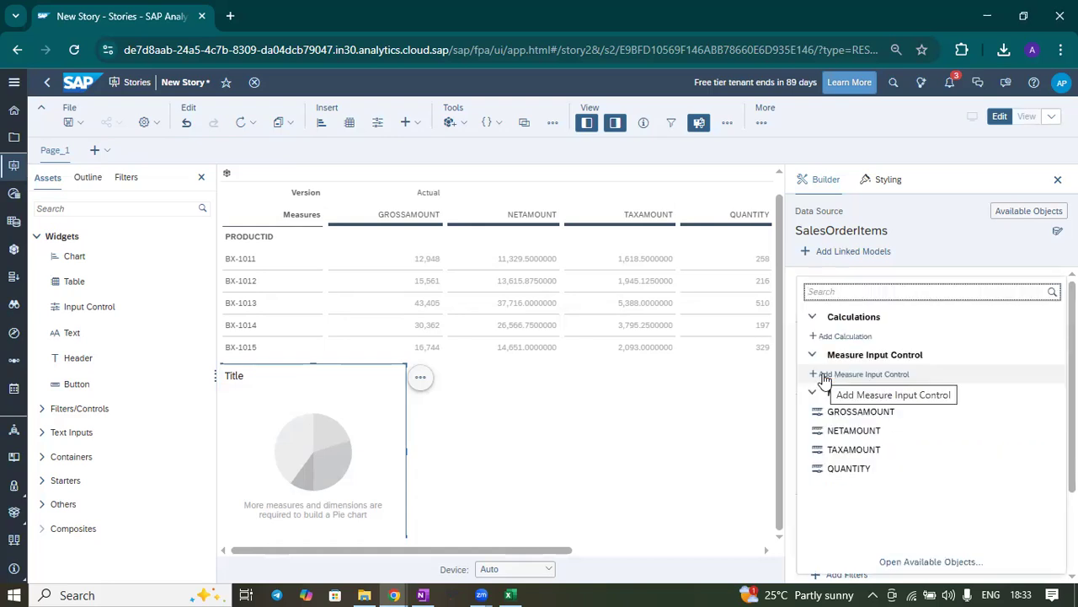
left_click(832, 416)
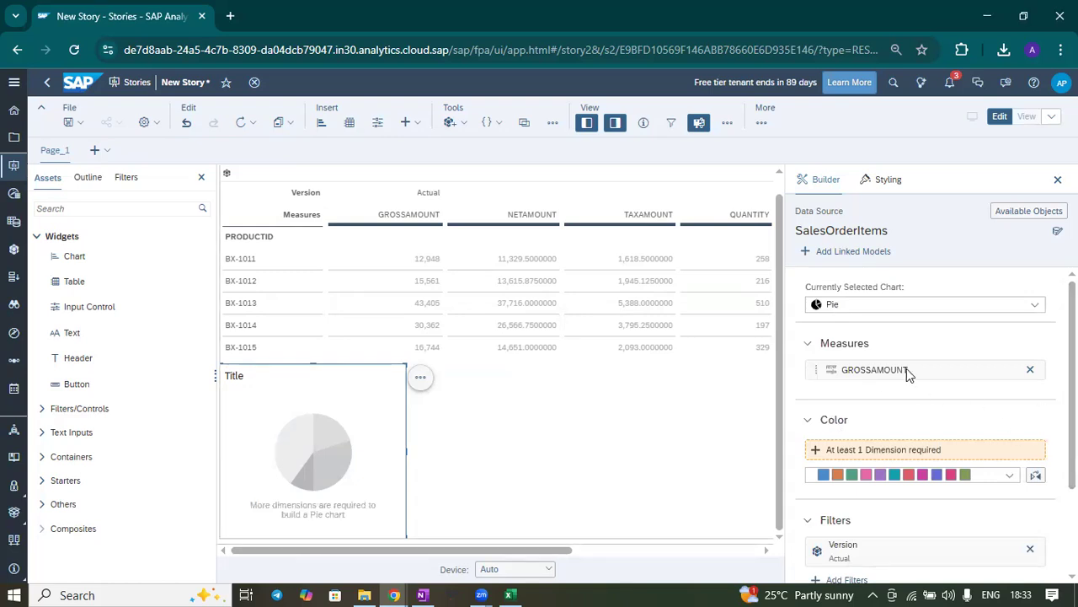
scroll(925, 421, "down", 2)
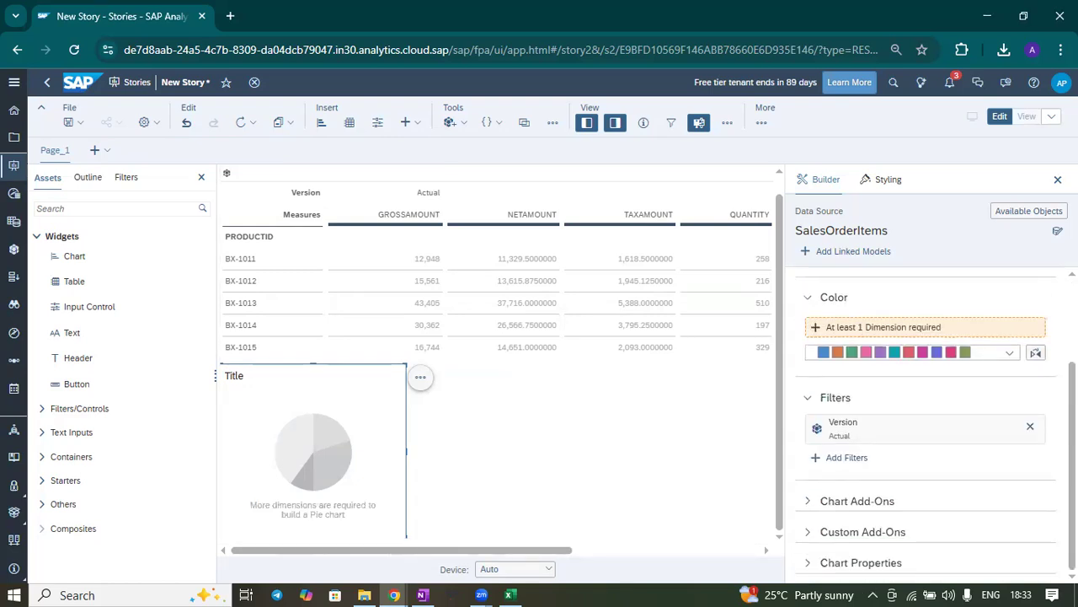
scroll(925, 422, "up", 2)
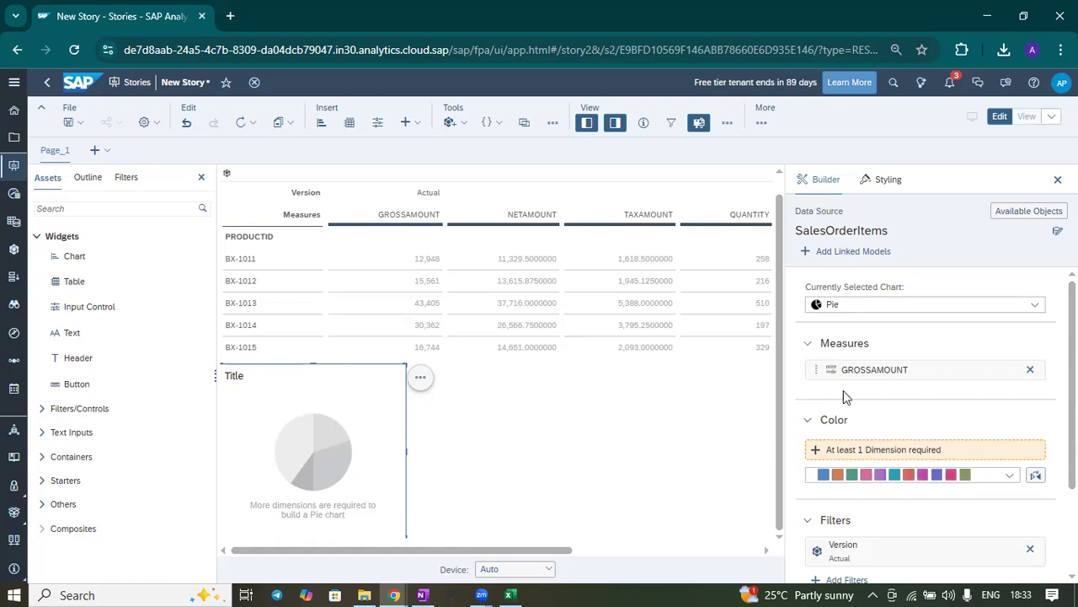
Step: Add the PRODUCTID dimension to the pie chart's color and inspect the individual slices
left_click(833, 453)
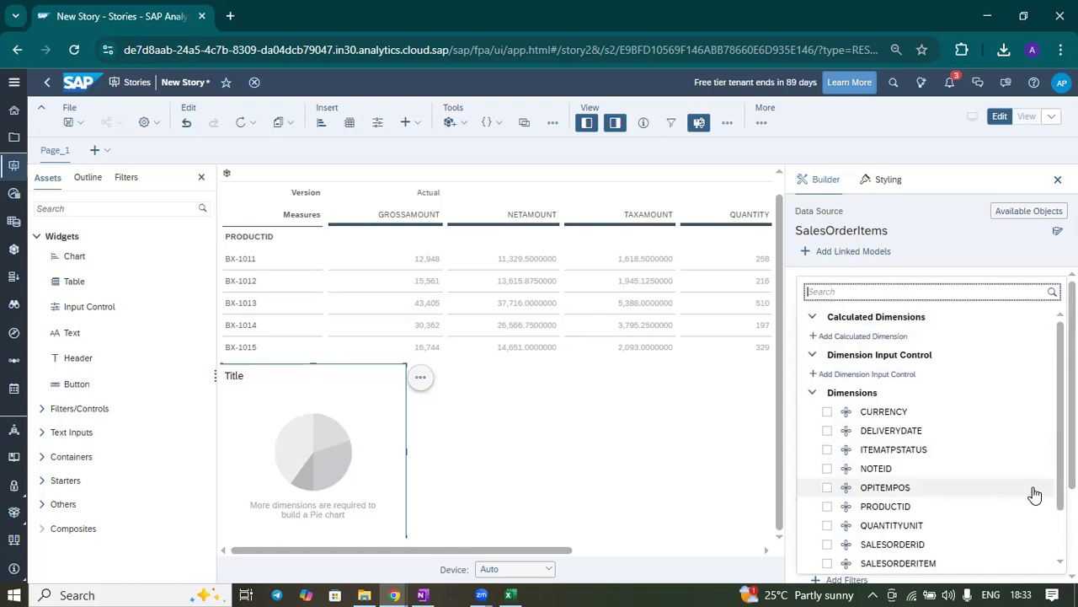
left_click(826, 509)
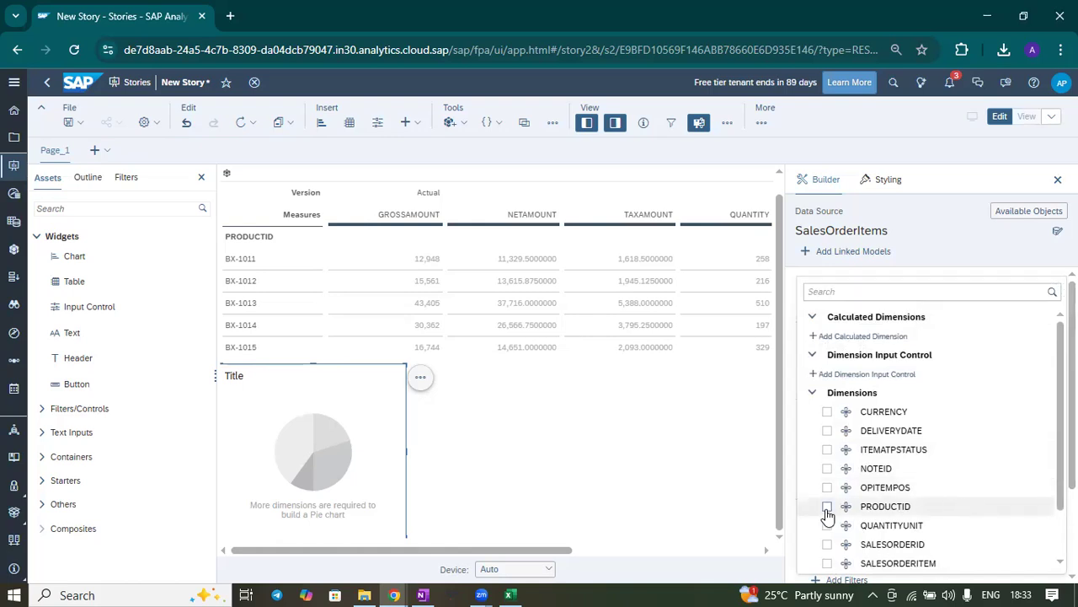
left_click(648, 479)
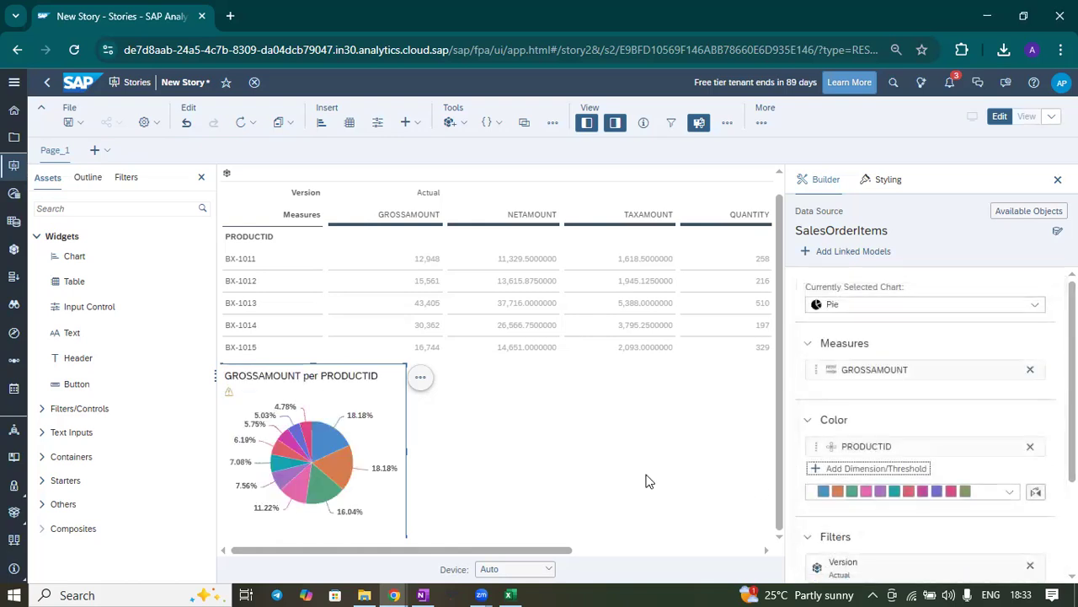
mouse_move(325, 451)
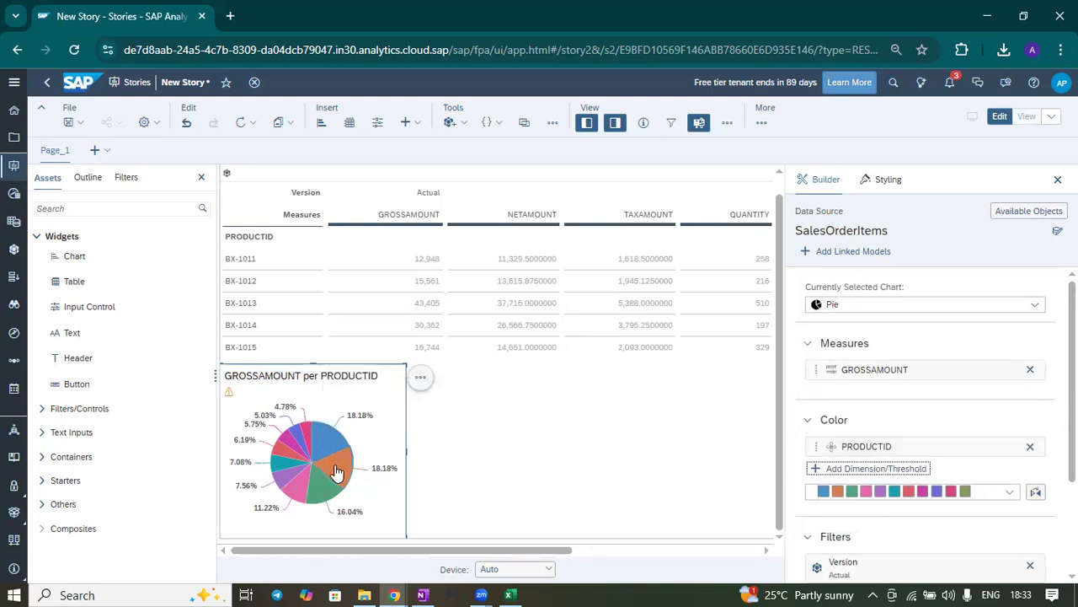
mouse_move(335, 493)
Step: Look through the table's product rows, the pie chart's warnings and errors, and the gross amount of single slices
left_click(611, 289)
scroll(612, 289, "down", 10)
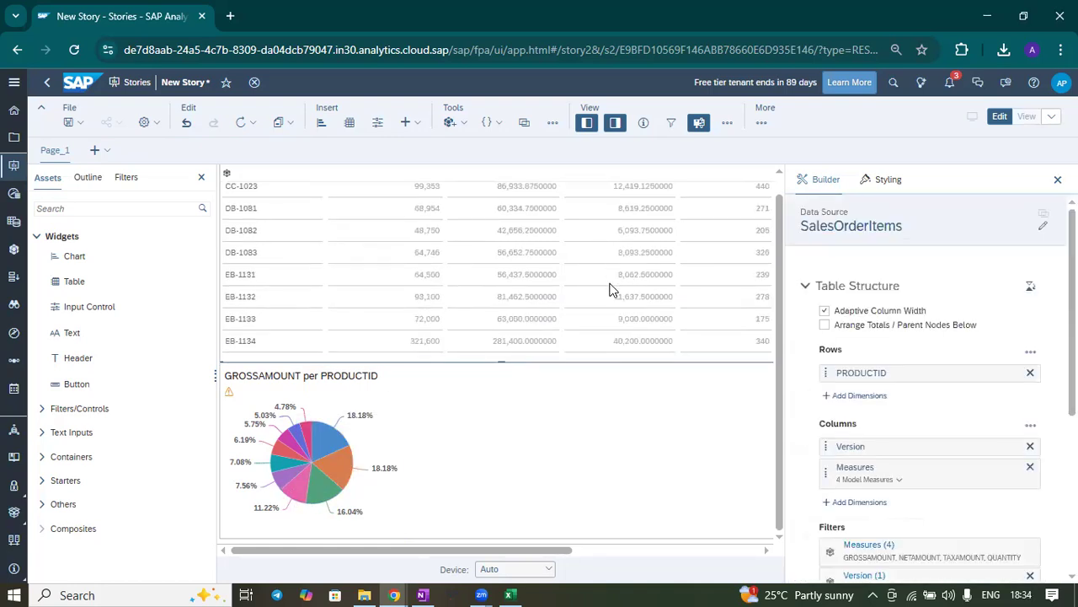
scroll(611, 289, "up", 10)
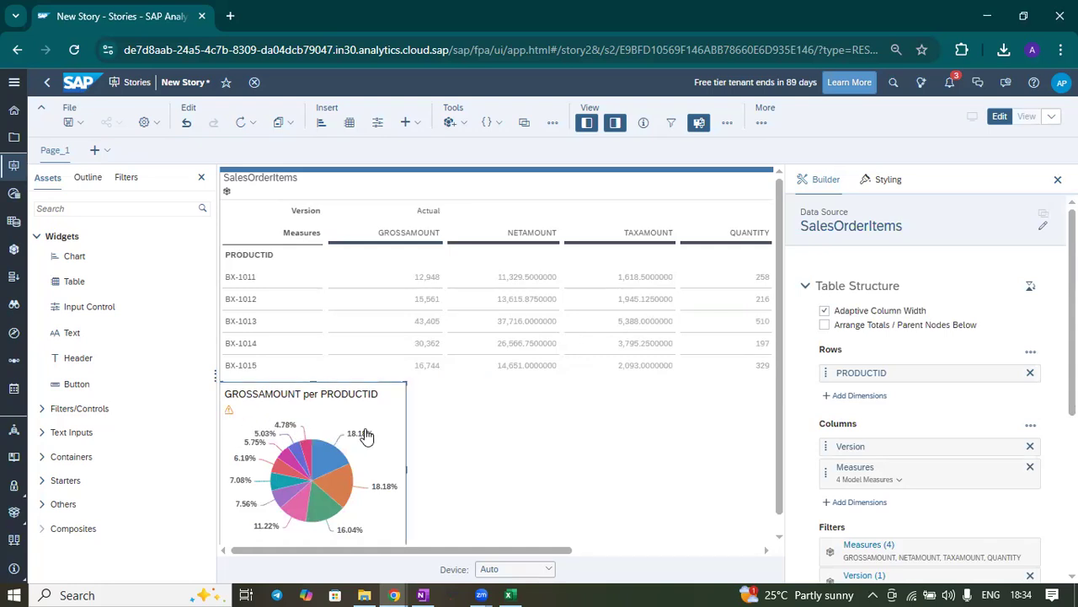
left_click(362, 437)
left_click(421, 396)
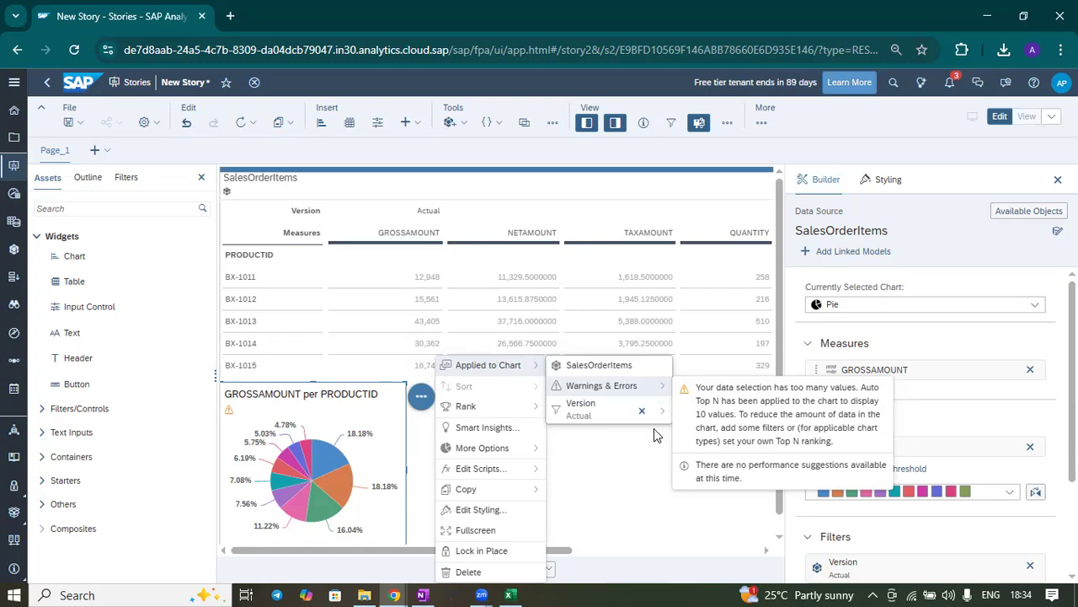
left_click(296, 268)
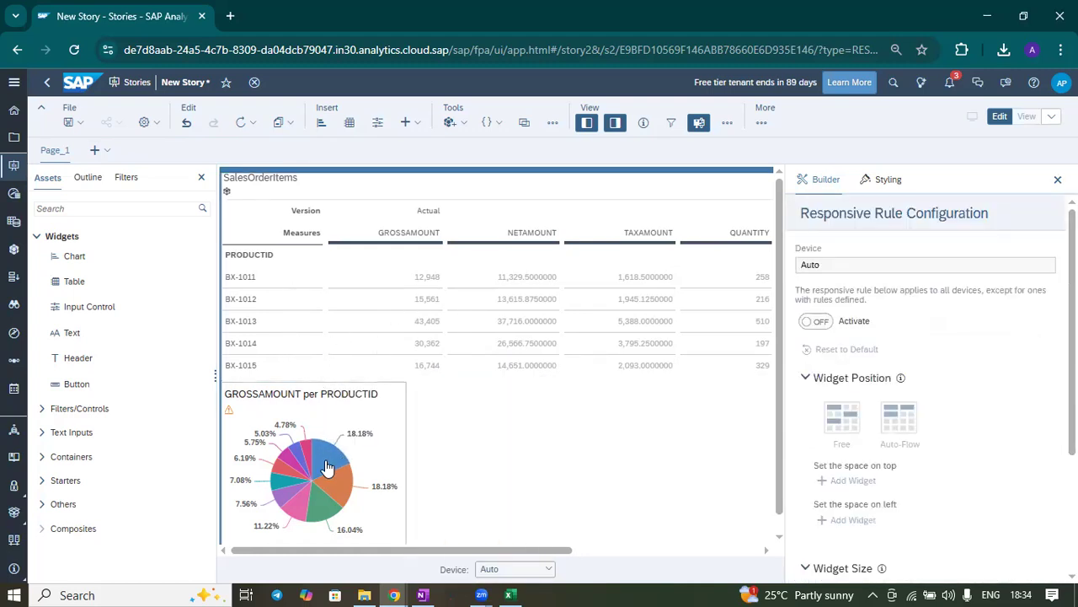
mouse_move(355, 480)
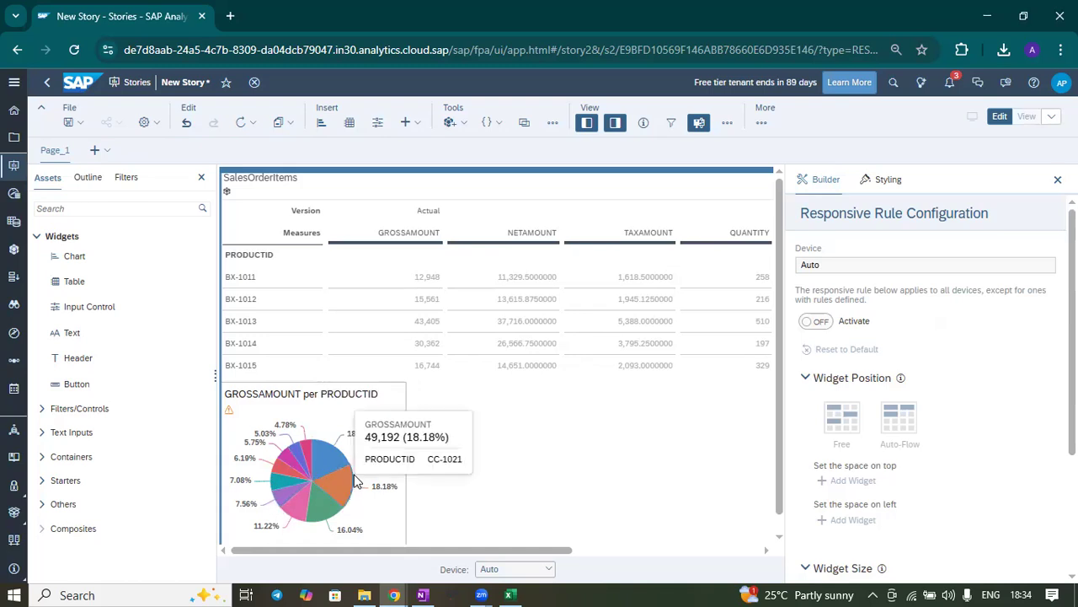
Step: Rank the pie chart to the top 5 by GROSSAMOUNT across all dimensions using the Top N options
left_click(229, 415)
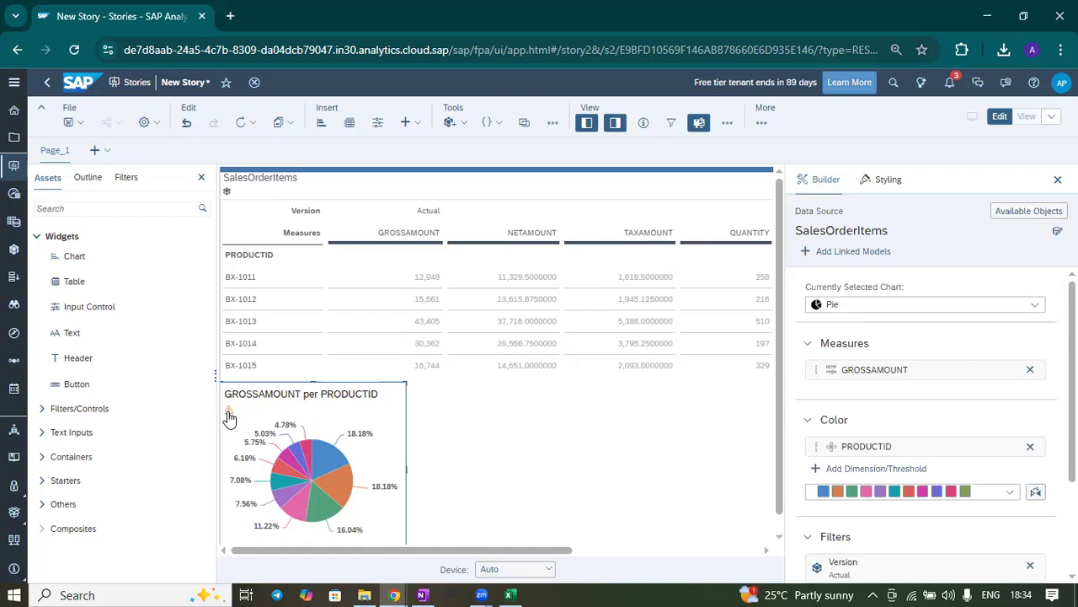
left_click(228, 415)
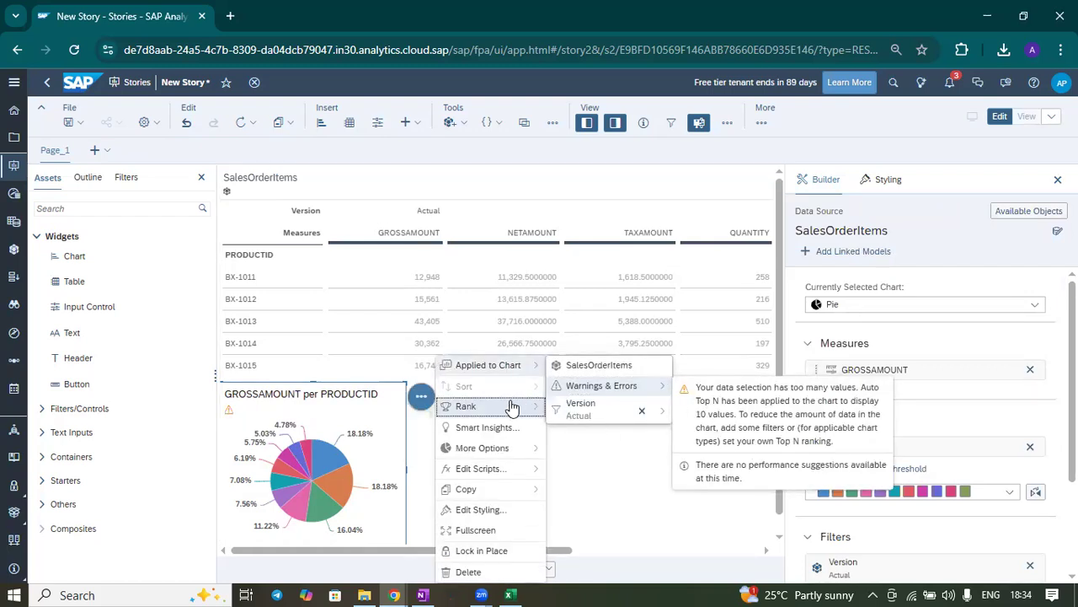
mouse_move(504, 411)
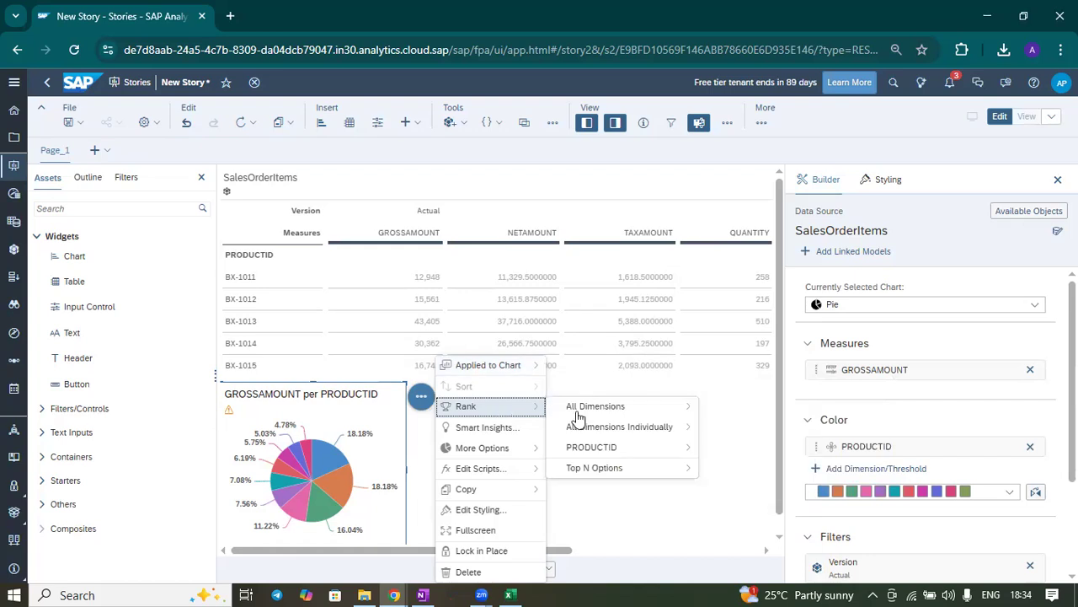
left_click(631, 470)
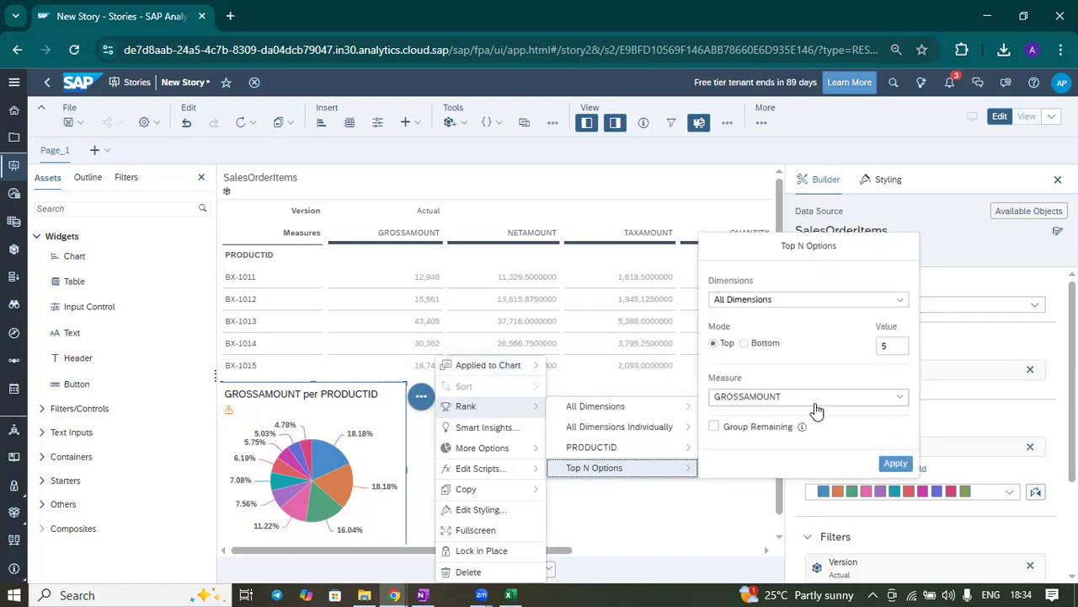
left_click(889, 347)
left_click(909, 468)
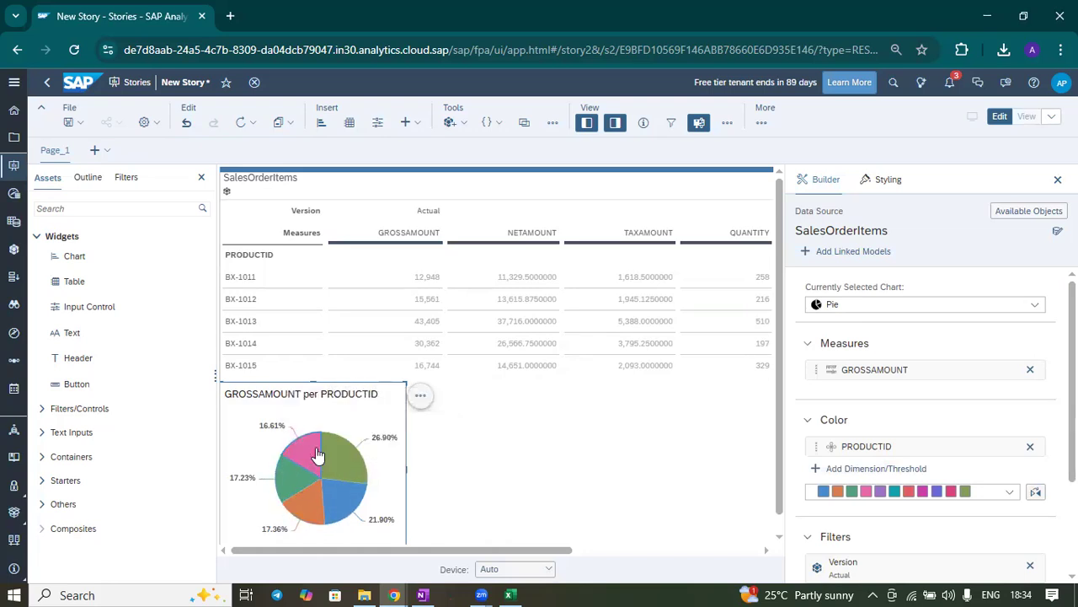
left_click(590, 419)
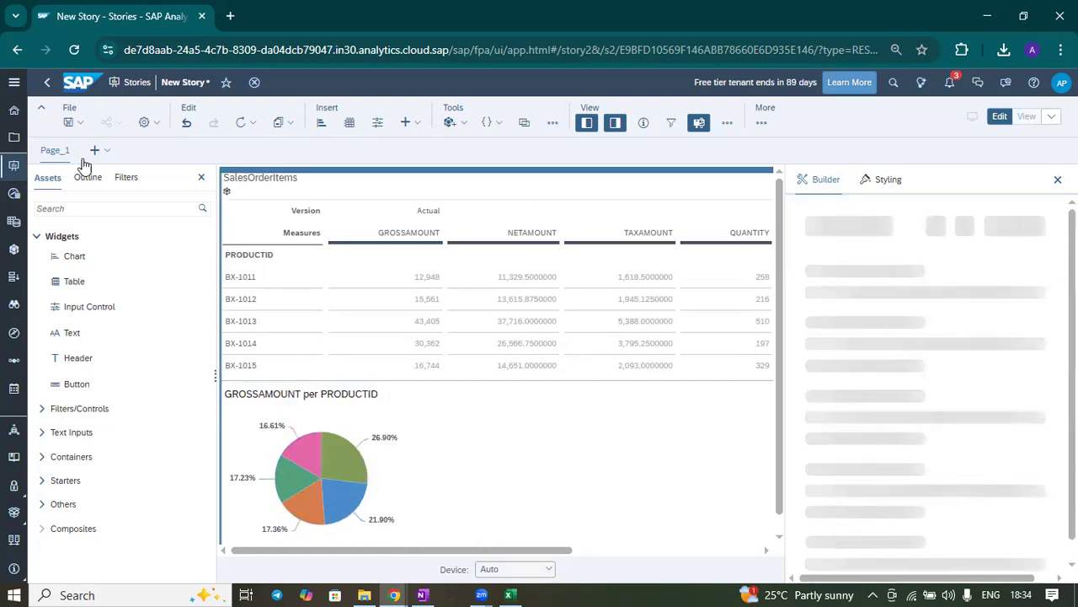
Step: Save the story as Sales Overview in the personal subfolder of the Public folder
left_click(69, 123)
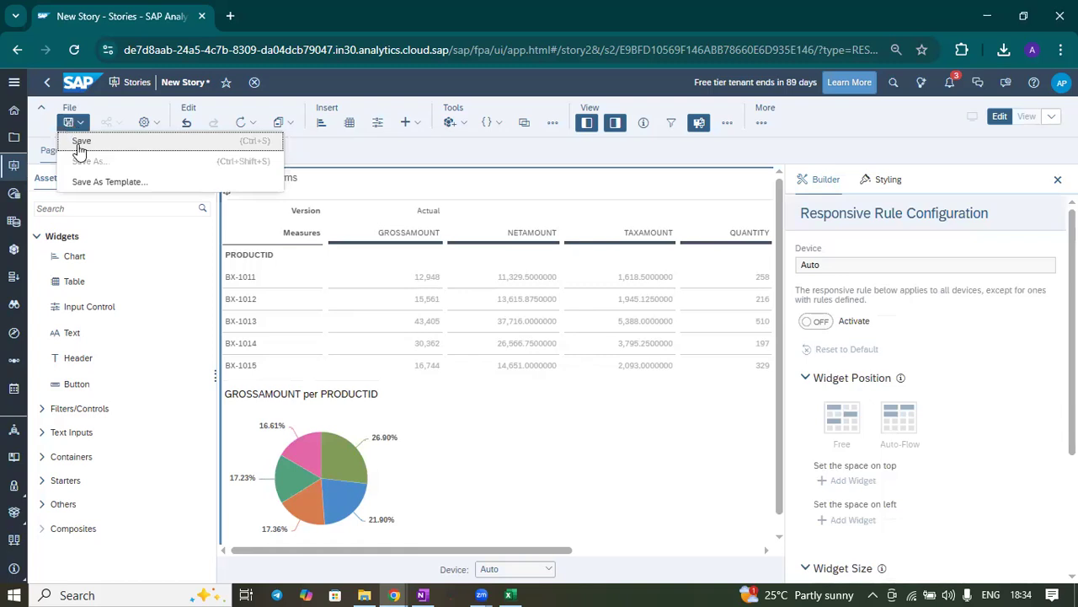
left_click(78, 144)
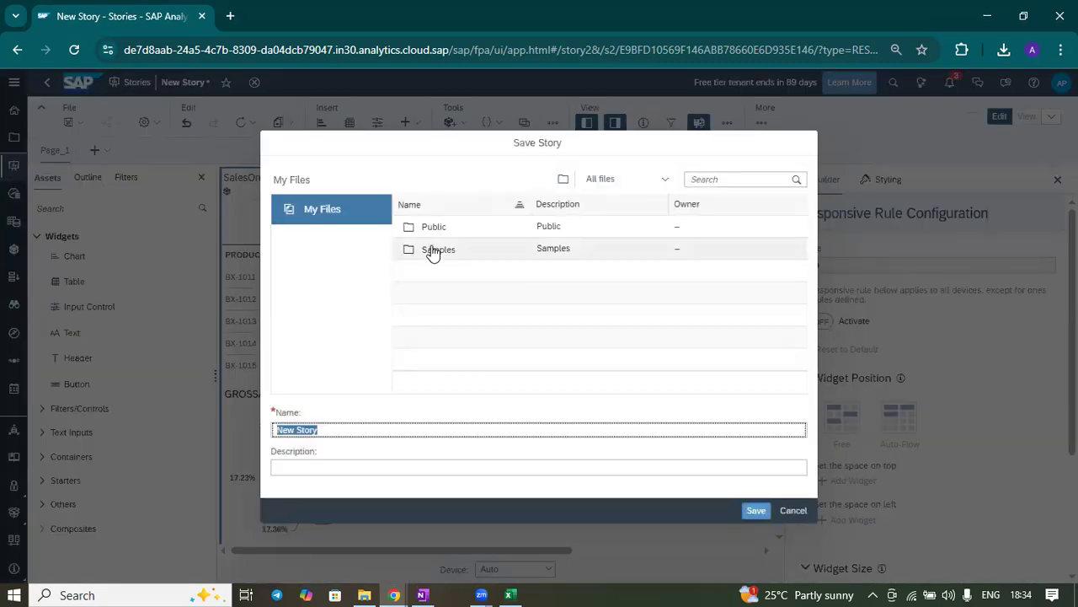
left_click(437, 228)
left_click(434, 227)
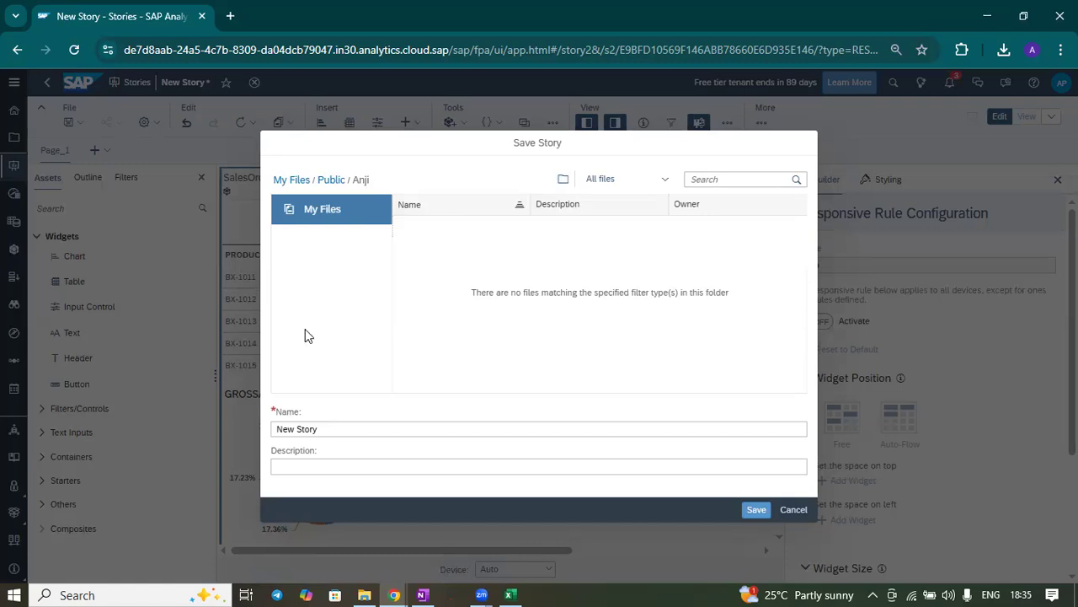
left_click(344, 428)
key("ctrl+a")
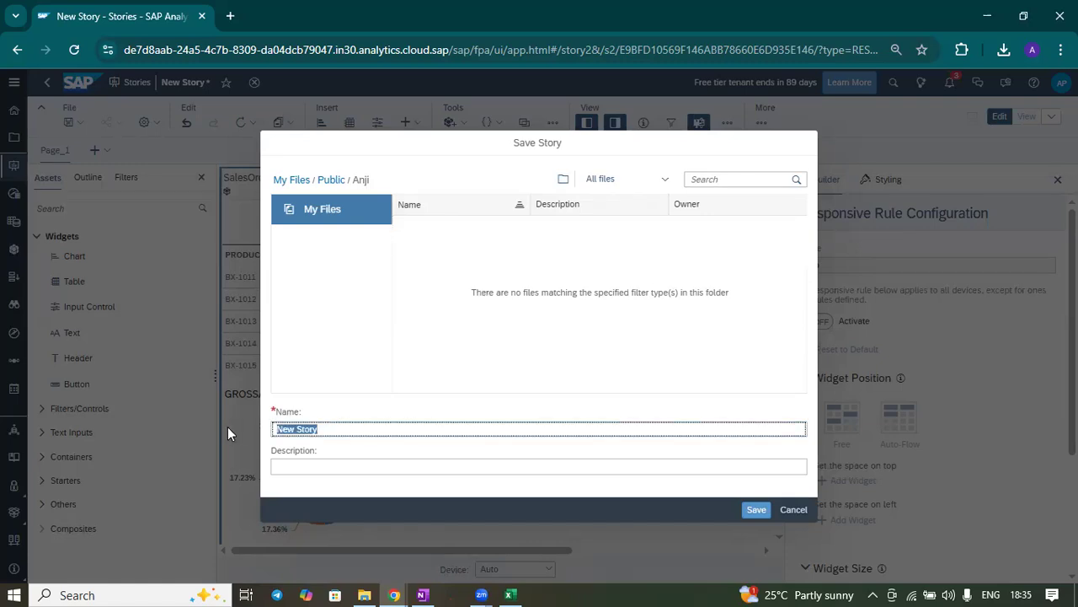
type("Sales Overview")
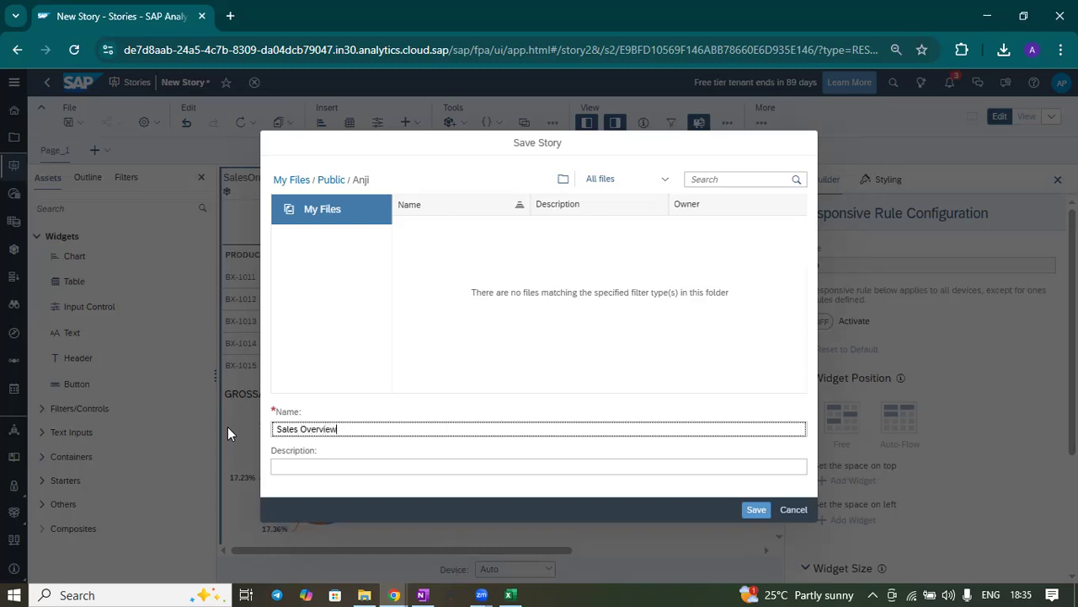
left_click(758, 511)
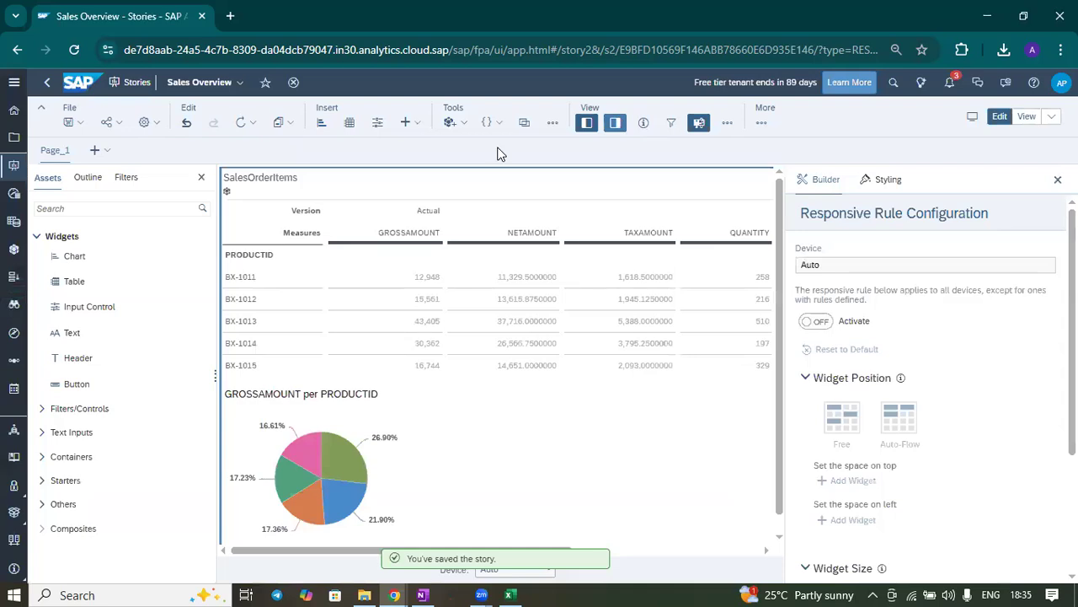
Step: Hide both side panels, open the story in view mode without the Lite Viewer introduction, and switch it to Present Mode
left_click(618, 124)
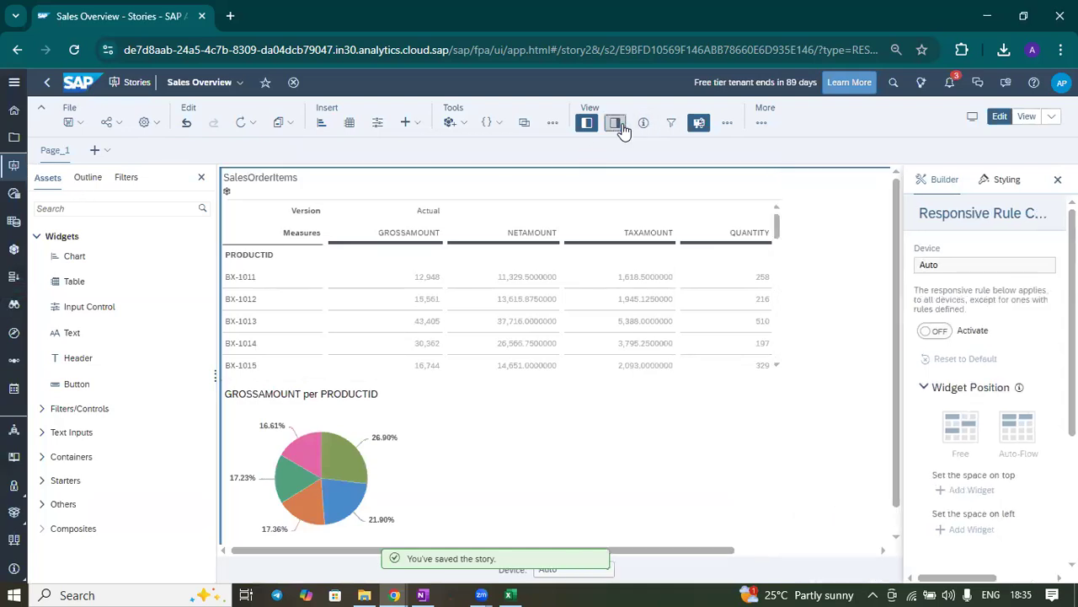
left_click(583, 126)
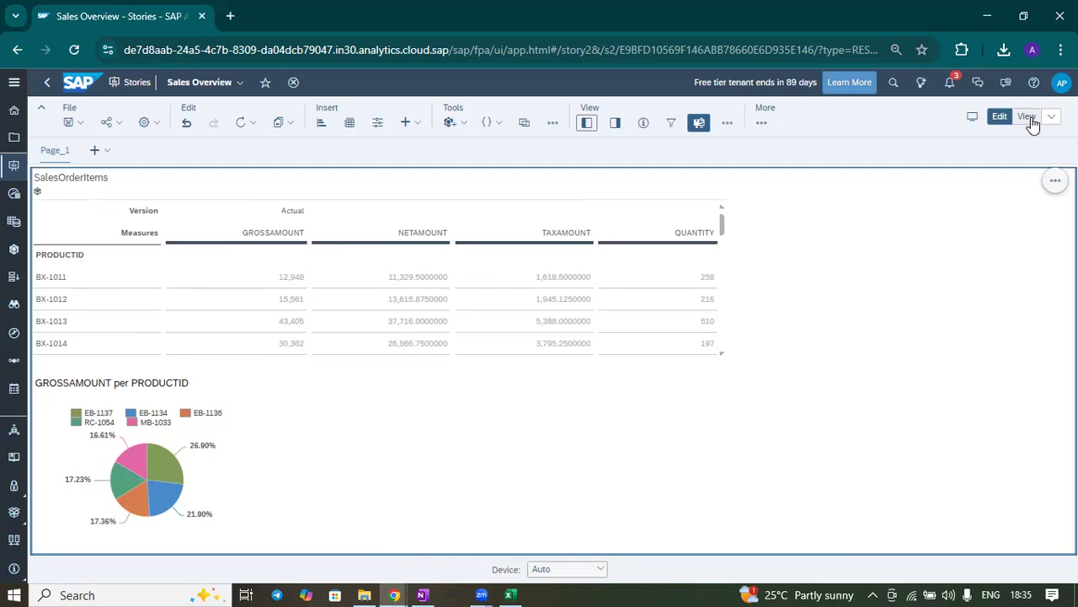
left_click(1027, 118)
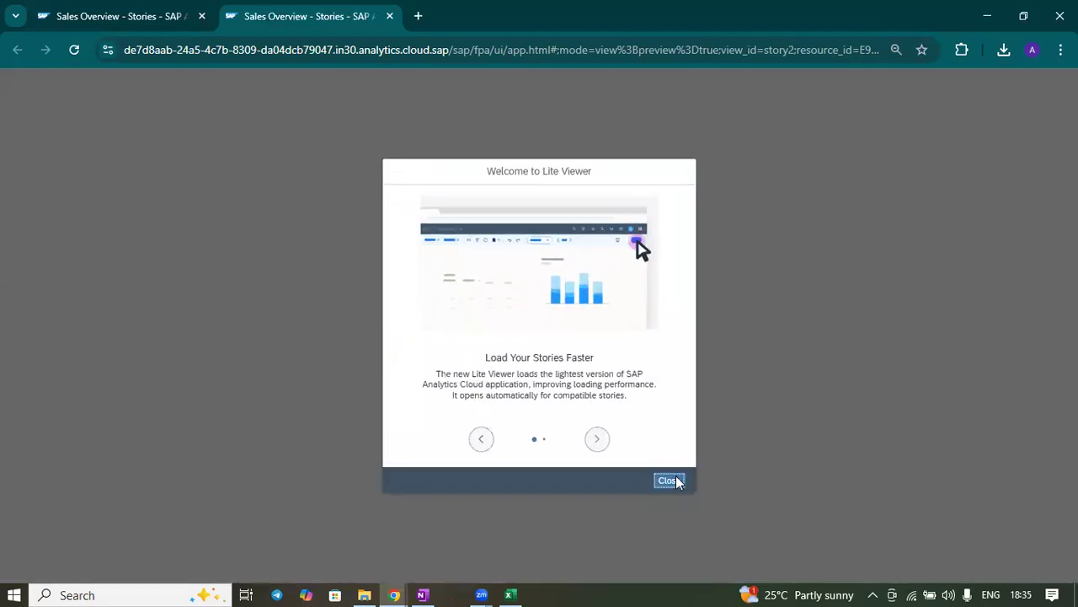
left_click(679, 479)
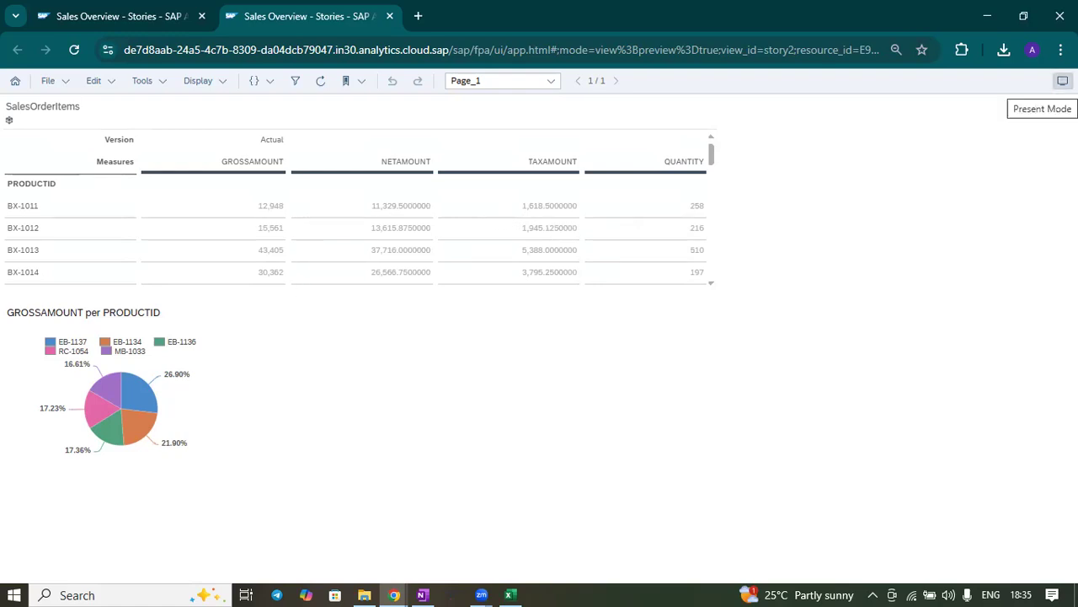
left_click(1063, 81)
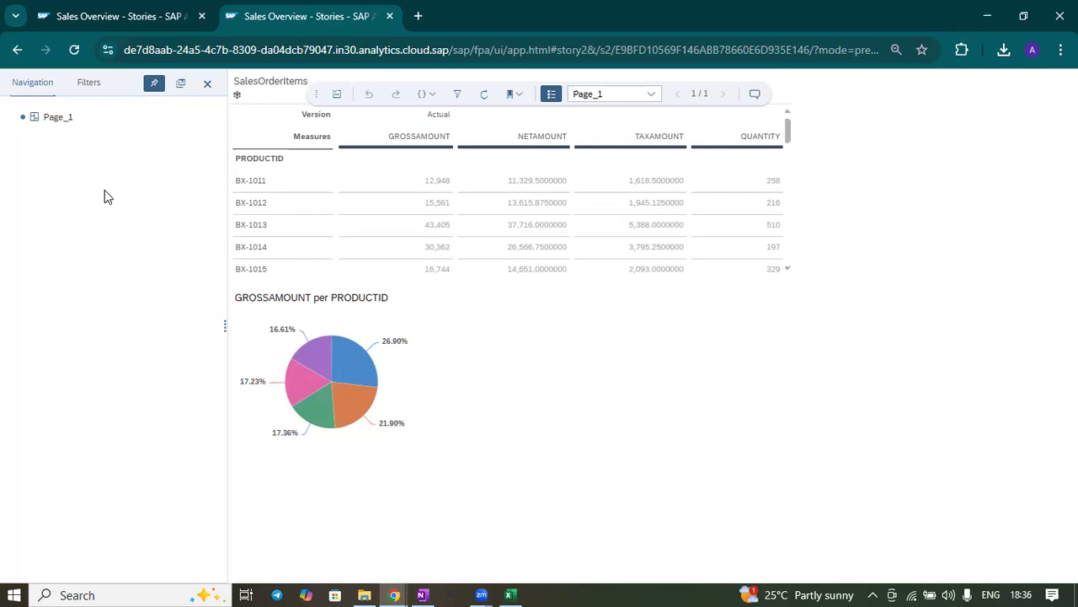
left_click(838, 89)
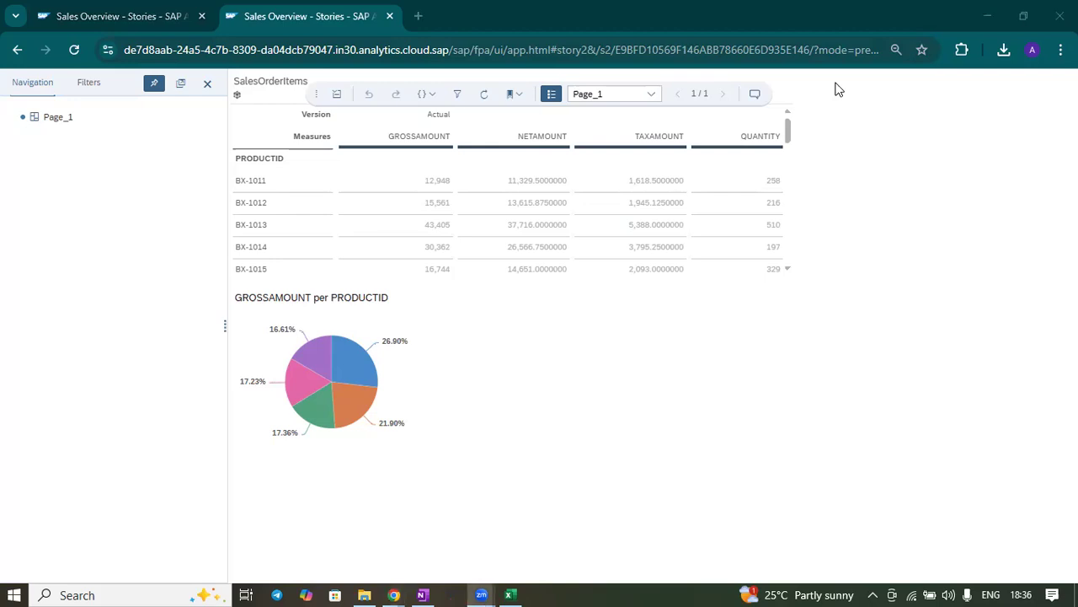